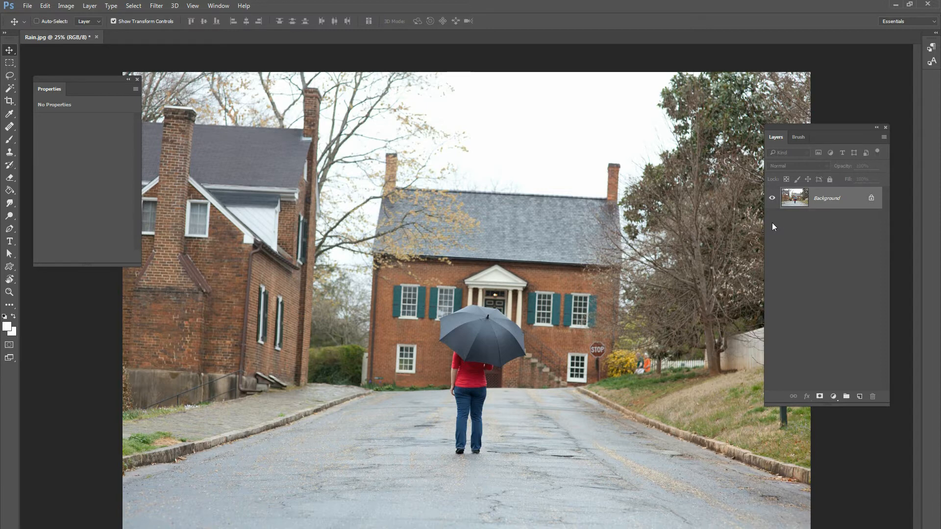
# Straighten the street photo with the Crop tool by rotating it slightly and trim all four edges.
pyautogui.click(9, 101)
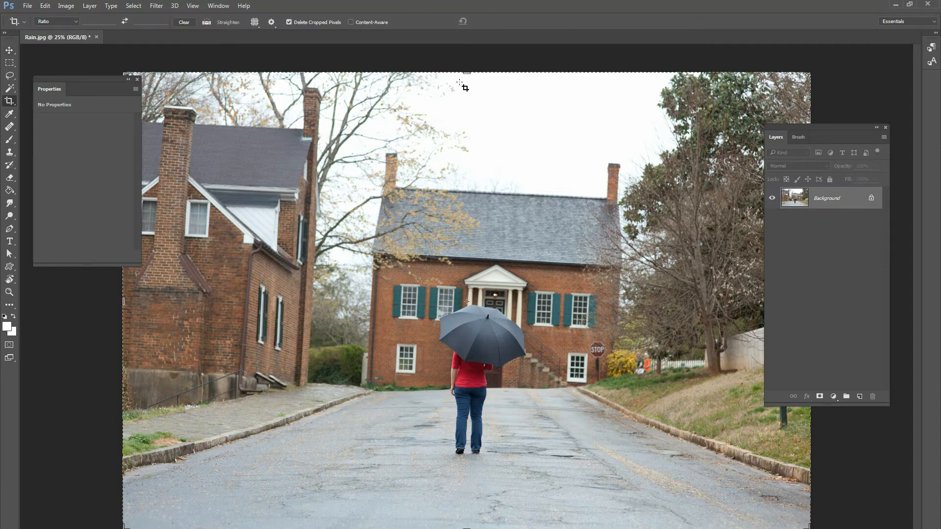
pyautogui.moveTo(471, 60); pyautogui.dragTo(467, 62)
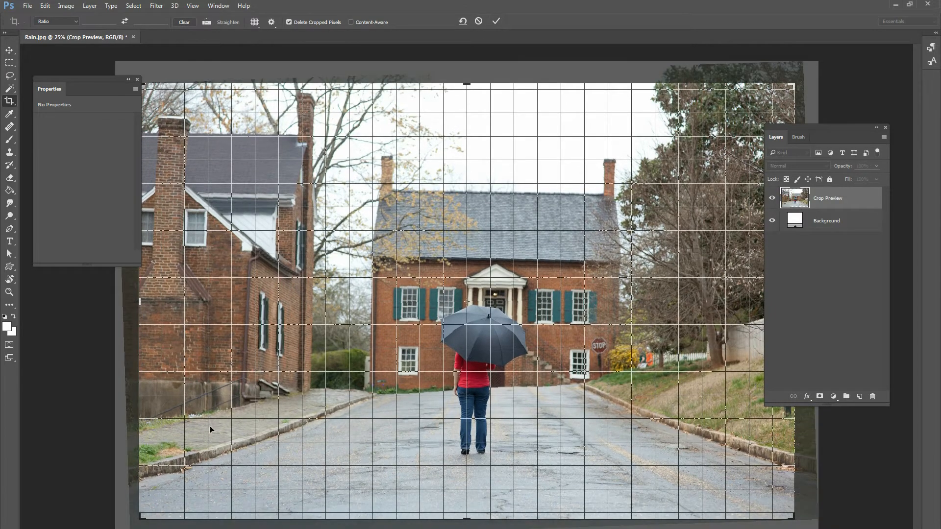
pyautogui.moveTo(143, 518); pyautogui.dragTo(155, 492)
pyautogui.moveTo(468, 90); pyautogui.dragTo(469, 98)
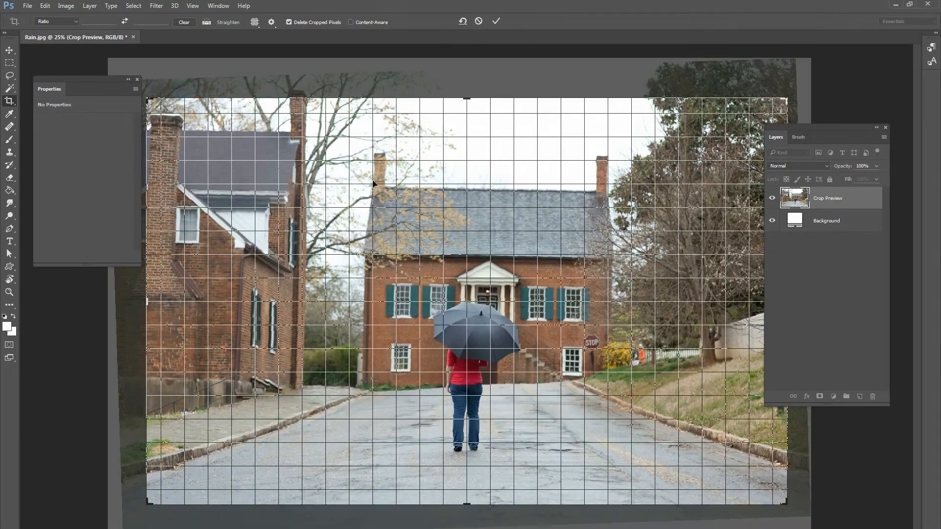
pyautogui.moveTo(148, 303); pyautogui.dragTo(150, 304)
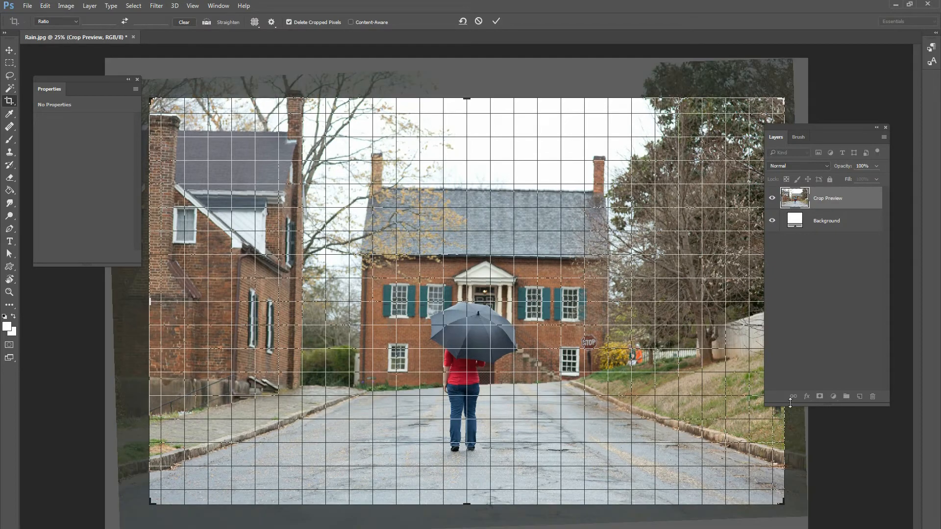
pyautogui.moveTo(786, 419); pyautogui.dragTo(780, 419)
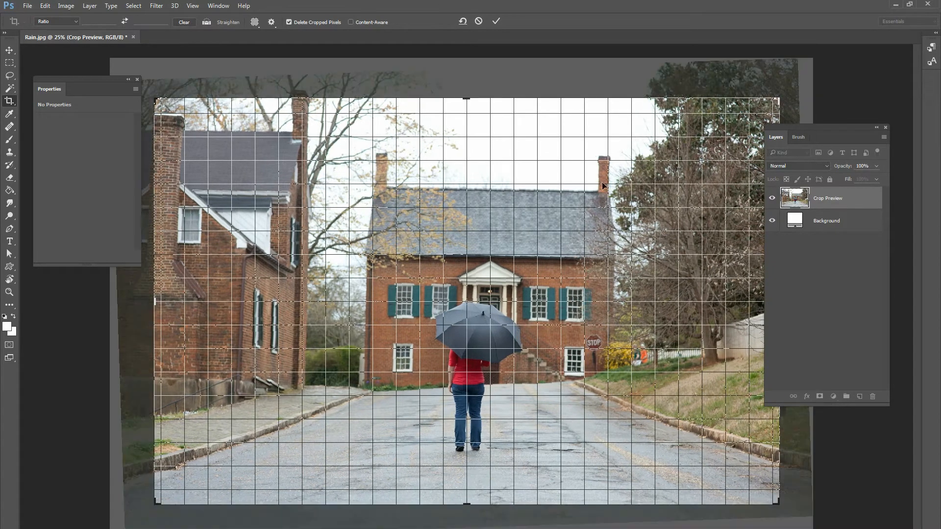
pyautogui.click(496, 20)
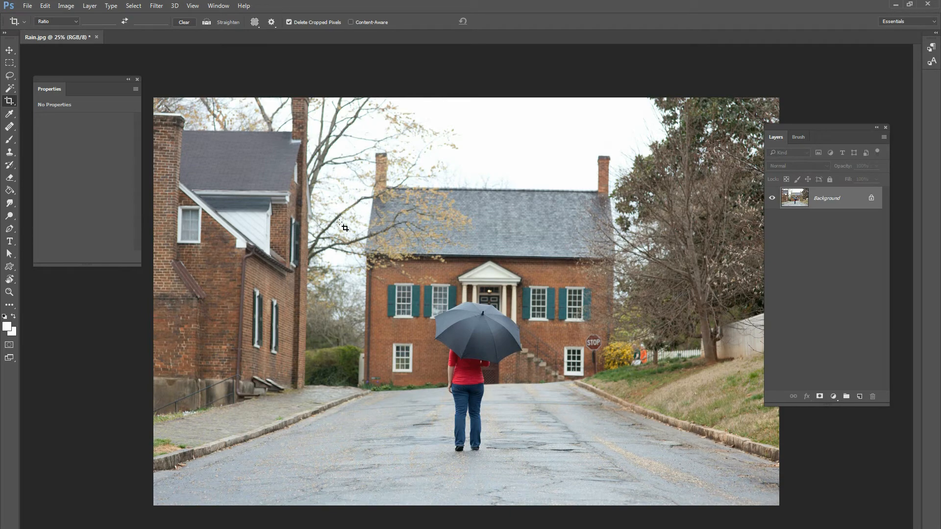
# Select the two people beside the yellow bush with a freehand Lasso outline.
pyautogui.click(8, 50)
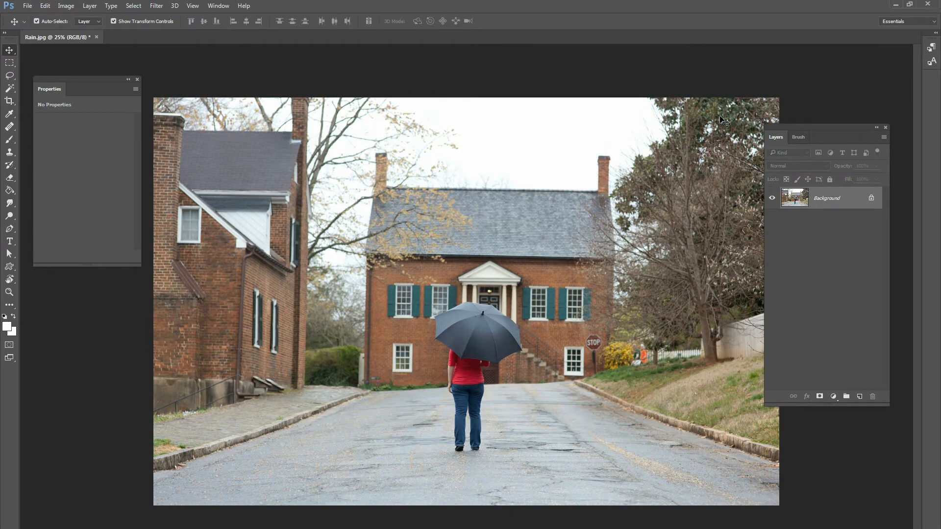
pyautogui.hotkey('ctrl', '+')
pyautogui.hotkey('ctrl', '+')
pyautogui.hotkey('ctrl', '+')
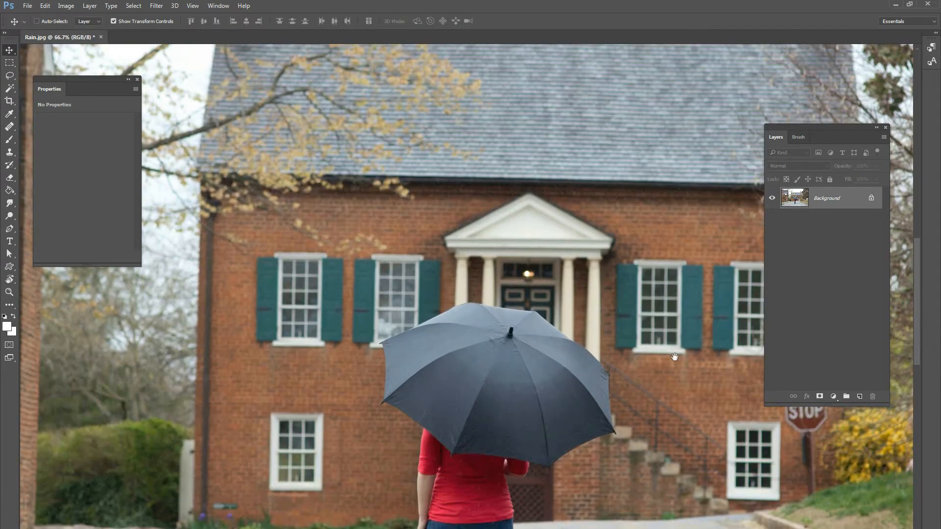
pyautogui.moveTo(632, 339); pyautogui.dragTo(227, 226)
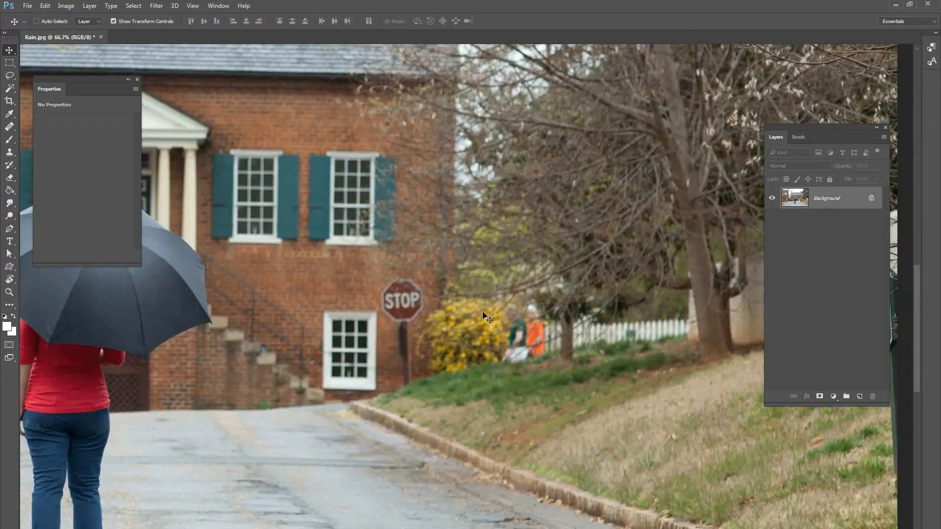
pyautogui.hotkey('ctrl', '+')
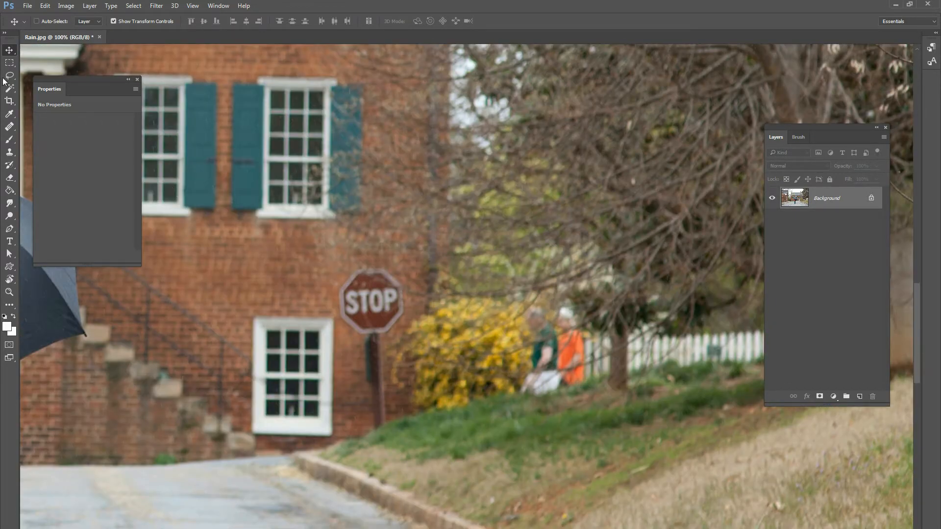
pyautogui.click(10, 76)
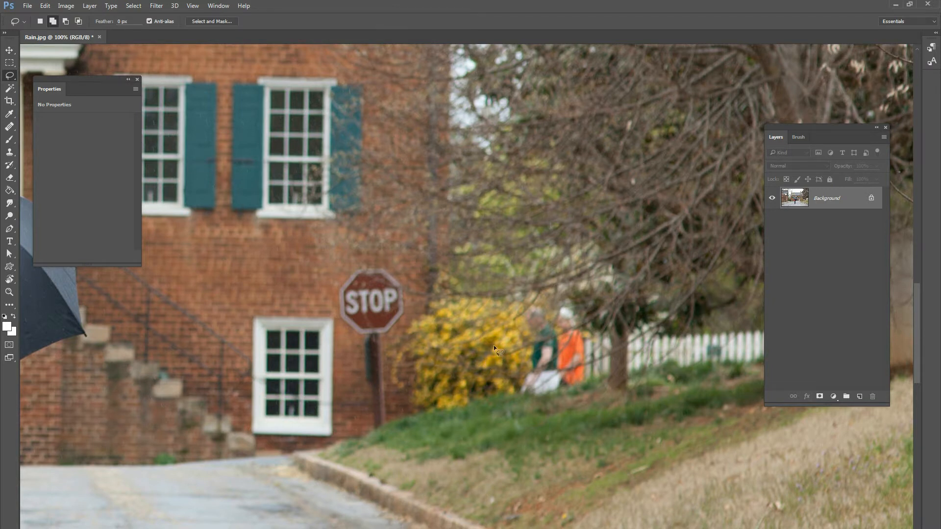
pyautogui.click(140, 5)
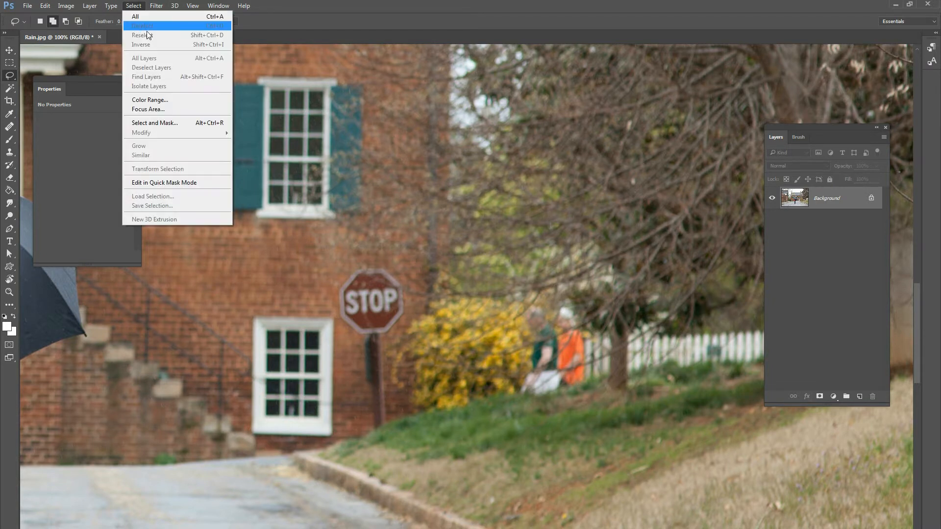
pyautogui.click(464, 16)
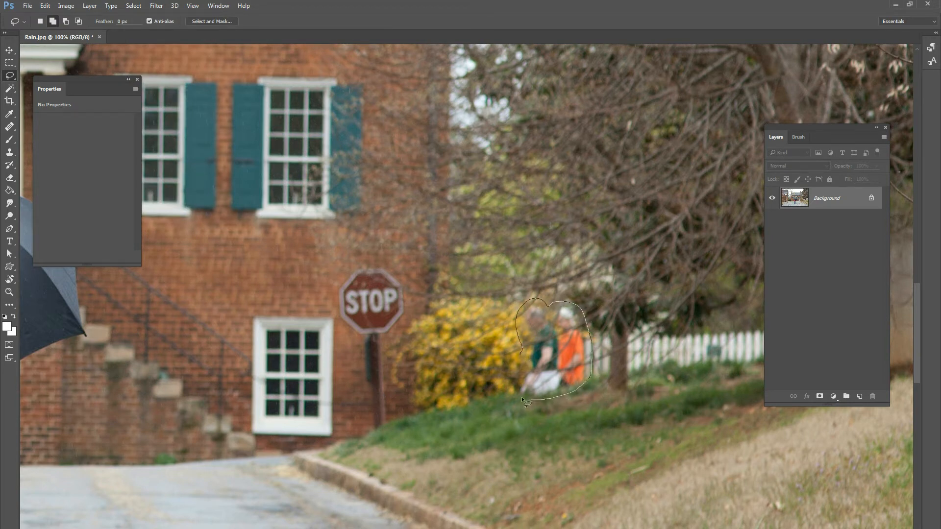
pyautogui.moveTo(531, 352); pyautogui.dragTo(532, 348)
# Remove the selected people with a Content-Aware fill in Normal mode at 100% opacity, and clear the selection.
pyautogui.click(45, 6)
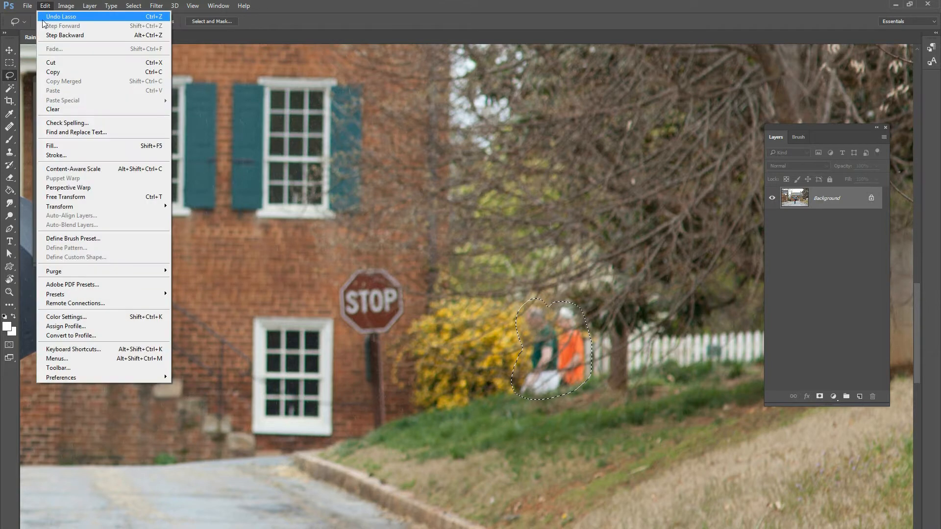
pyautogui.click(68, 148)
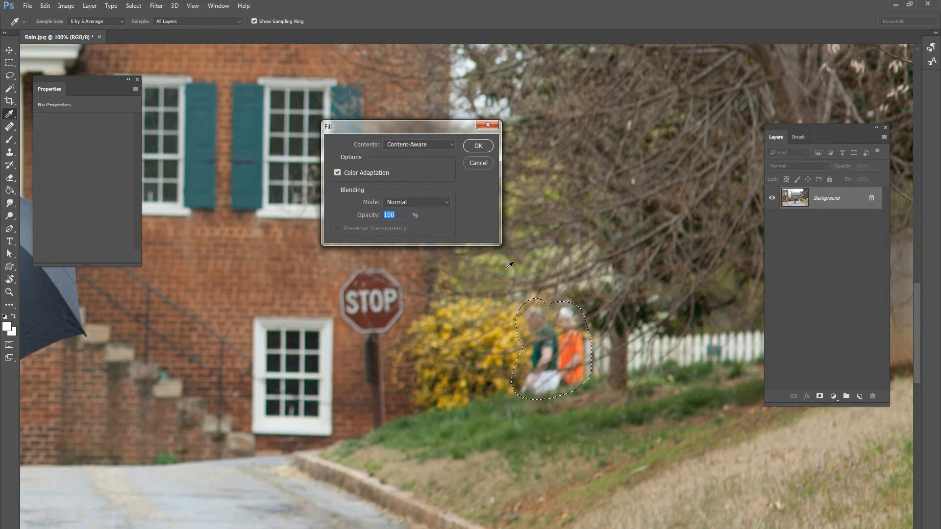
pyautogui.click(411, 144)
pyautogui.click(425, 179)
pyautogui.click(478, 147)
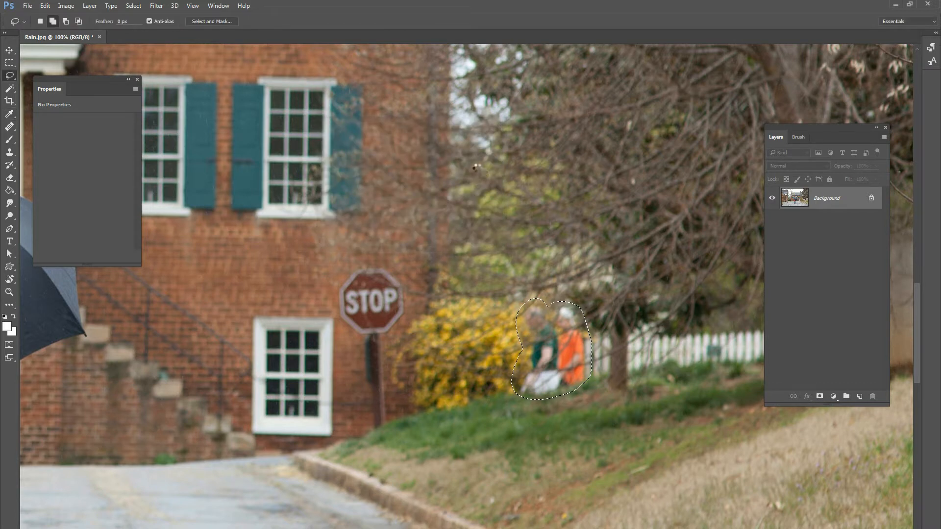
pyautogui.click(134, 6)
pyautogui.click(145, 25)
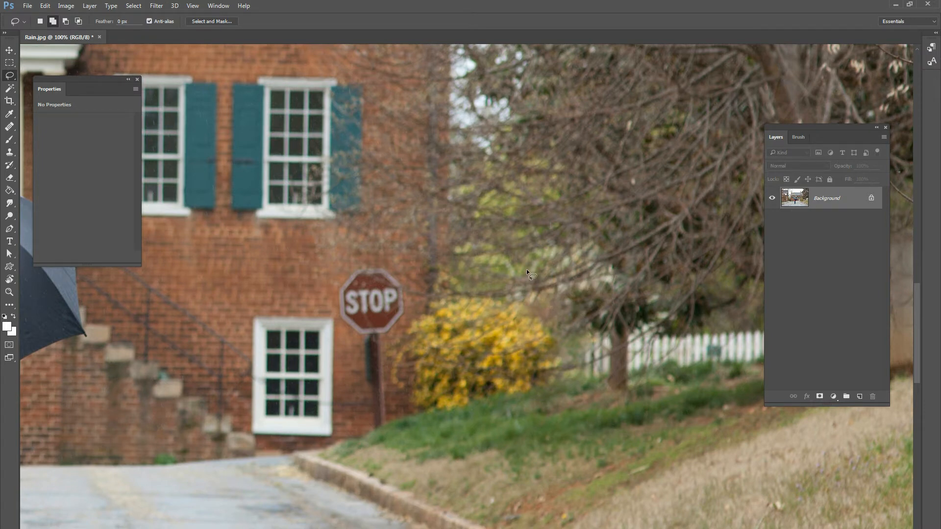
pyautogui.hotkey('ctrl', '-')
pyautogui.hotkey('ctrl', '-')
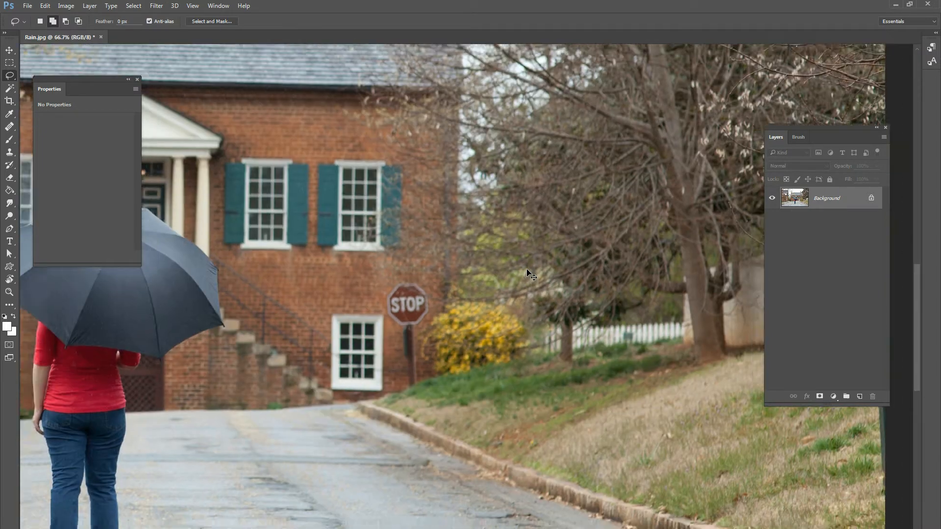
pyautogui.hotkey('ctrl', '-')
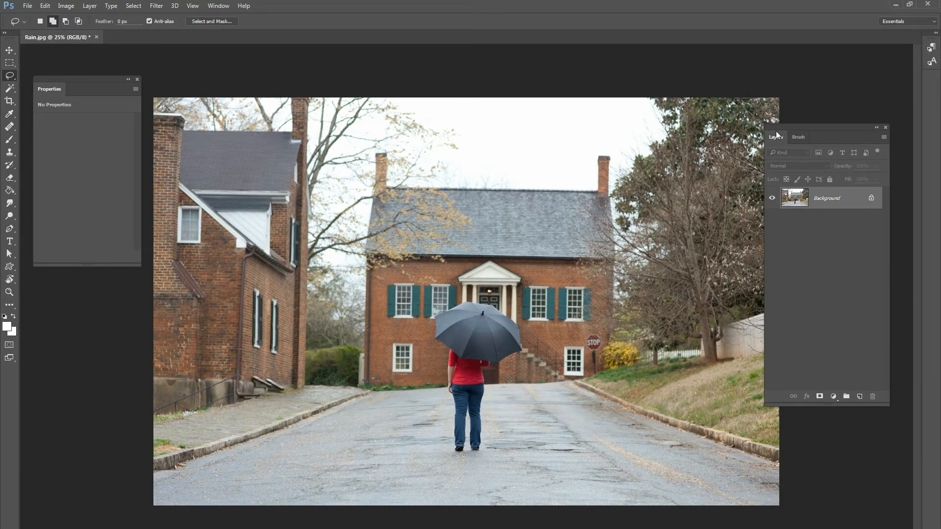
# Copy the whole Clouds 2.jpg image and paste it as a new layer into Rain.jpg.
pyautogui.moveTo(792, 125)
pyautogui.mouseDown()
pyautogui.moveTo(811, 107)
pyautogui.moveTo(792, 114)
pyautogui.mouseUp()
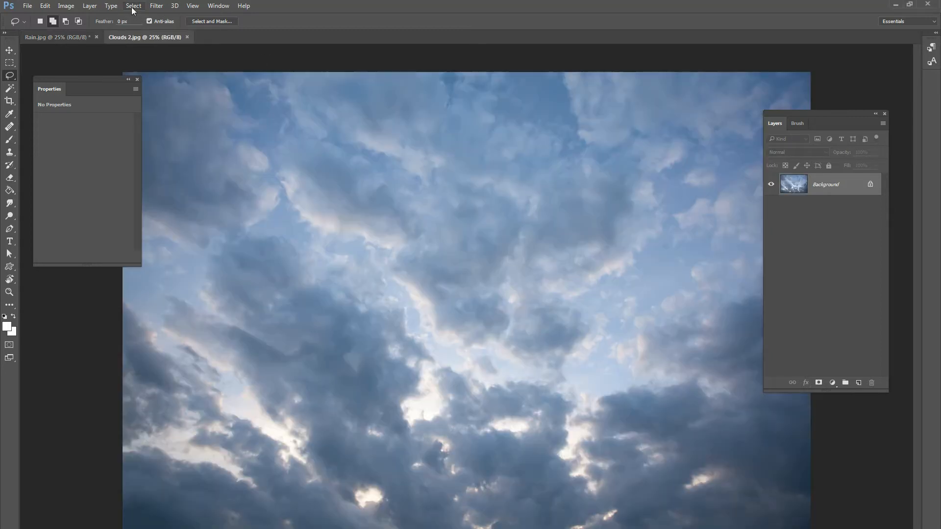
pyautogui.click(134, 5)
pyautogui.click(146, 19)
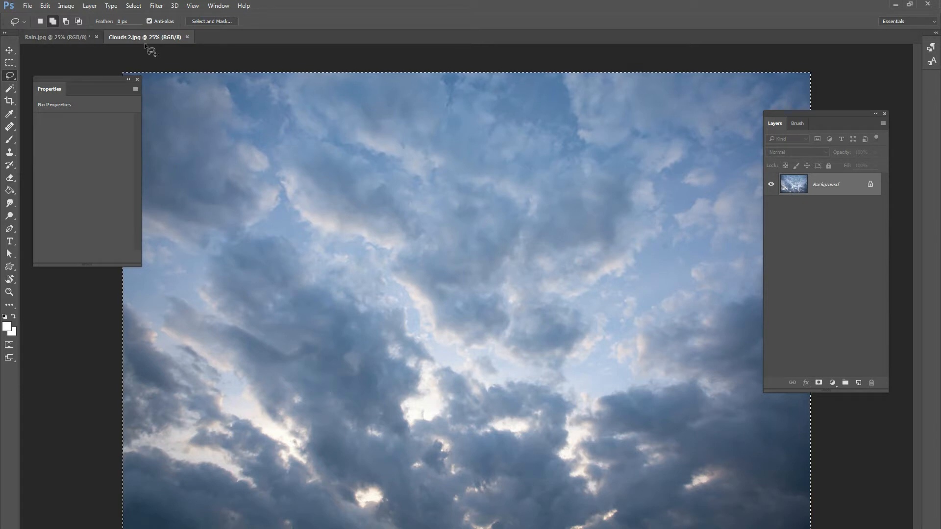
pyautogui.click(70, 40)
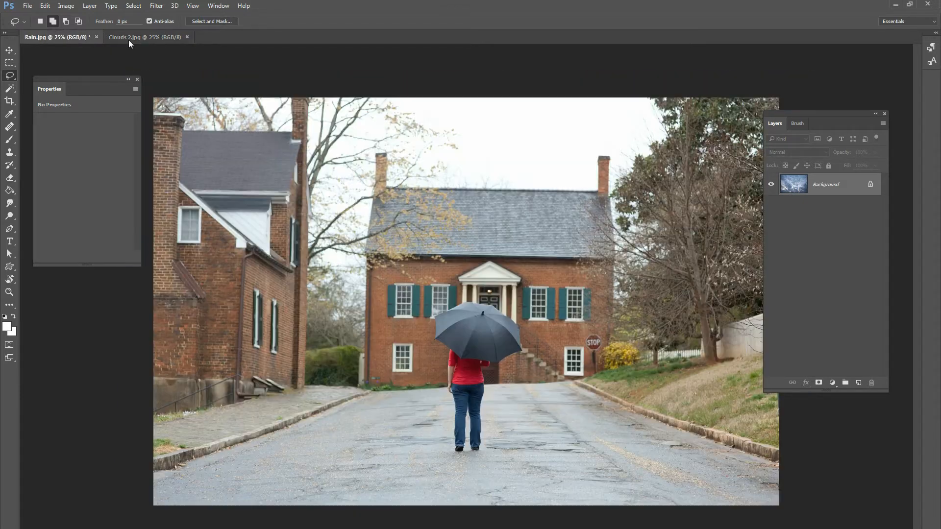
pyautogui.hotkey('ctrl', 'v')
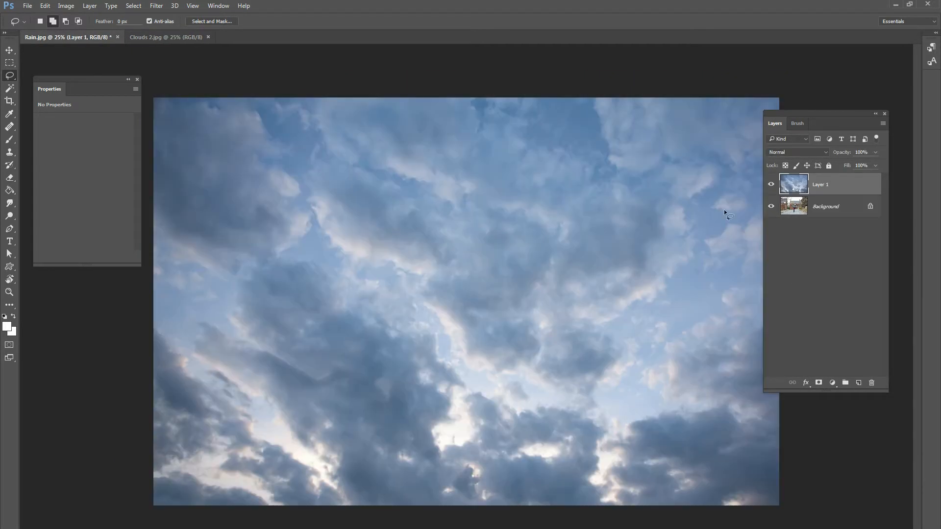
# Set the blend mode of the pasted clouds layer to Multiply.
pyautogui.click(9, 50)
pyautogui.click(793, 152)
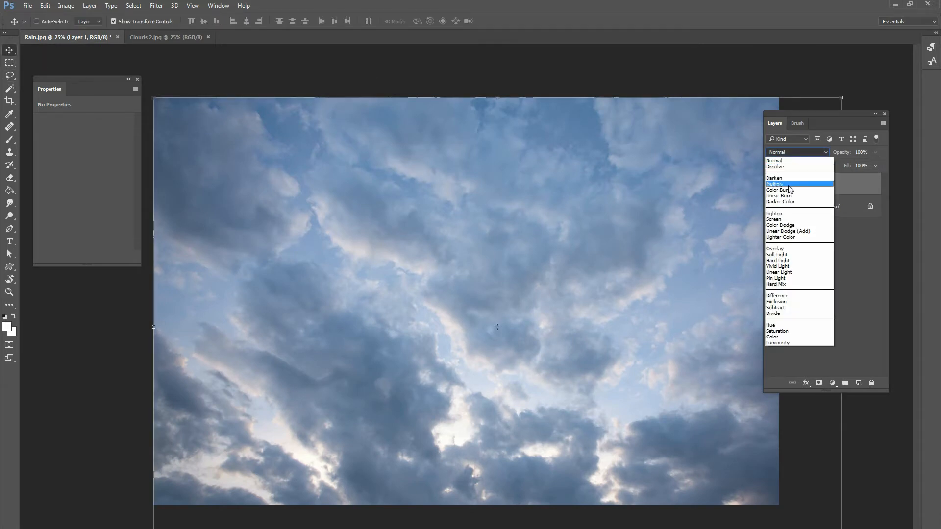
pyautogui.click(775, 174)
# Squash the clouds layer to about 65% height, aligned with the photo's upper edge, and shift it slightly left.
pyautogui.moveTo(498, 505); pyautogui.dragTo(502, 395)
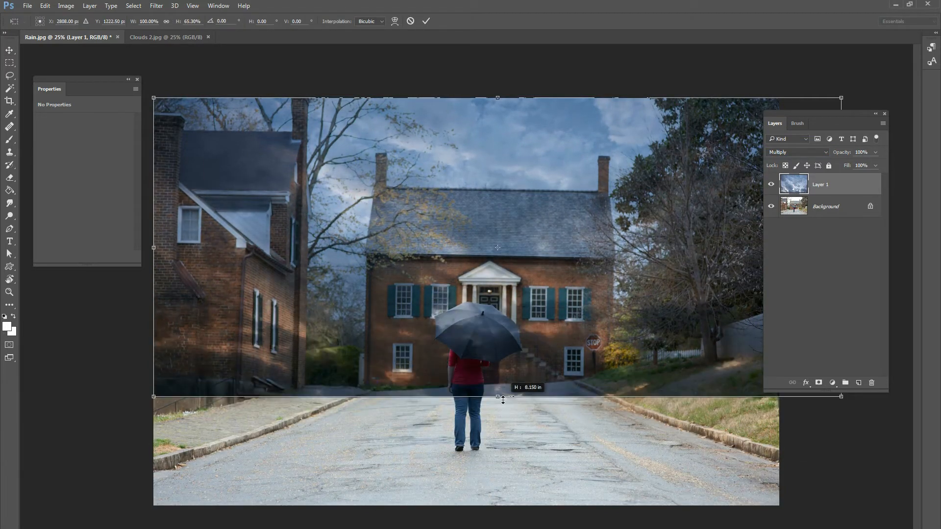
pyautogui.moveTo(497, 98); pyautogui.dragTo(493, 89)
pyautogui.moveTo(529, 153); pyautogui.dragTo(516, 152)
pyautogui.moveTo(485, 86); pyautogui.dragTo(484, 98)
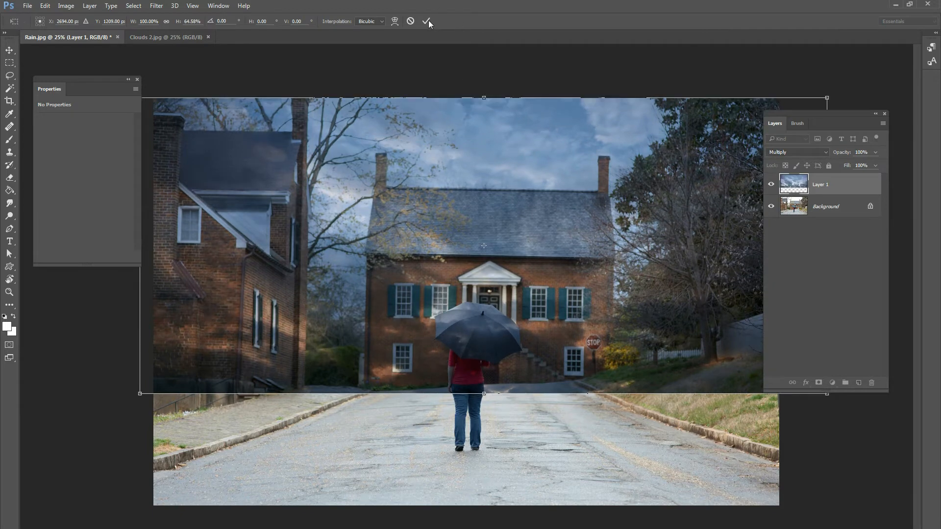
pyautogui.press('Return')
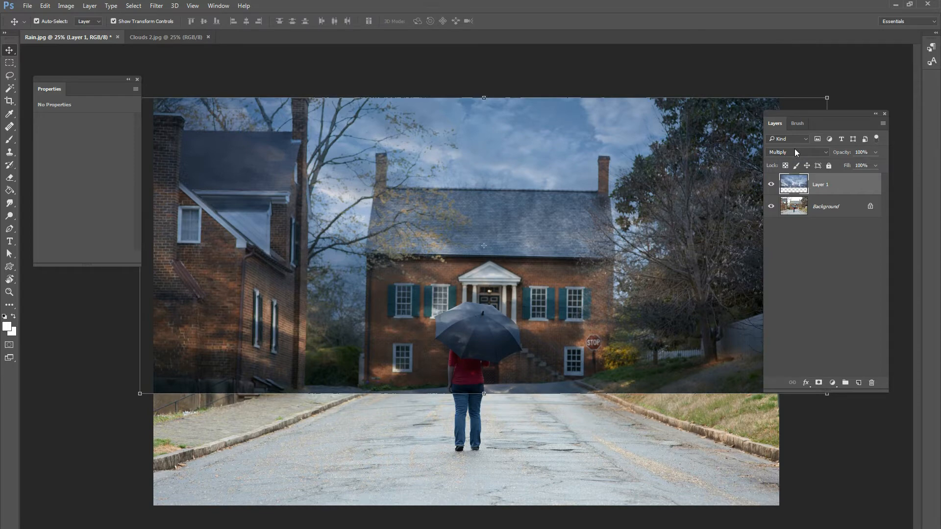
# Desaturate the clouds layer and move it slightly up.
pyautogui.hotkey('ctrl', 'shift', 'u')
pyautogui.moveTo(525, 221)
pyautogui.mouseDown()
pyautogui.moveTo(525, 195)
pyautogui.moveTo(526, 208)
pyautogui.mouseUp()
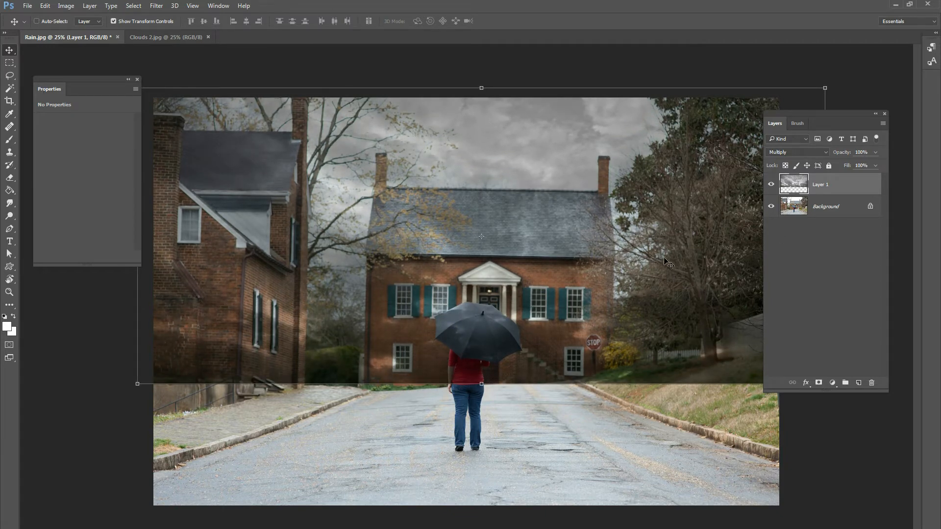
# Mask the clouds off the buildings, woman, trees and ground with a soft black 1102 px brush at 12% flow.
pyautogui.click(818, 383)
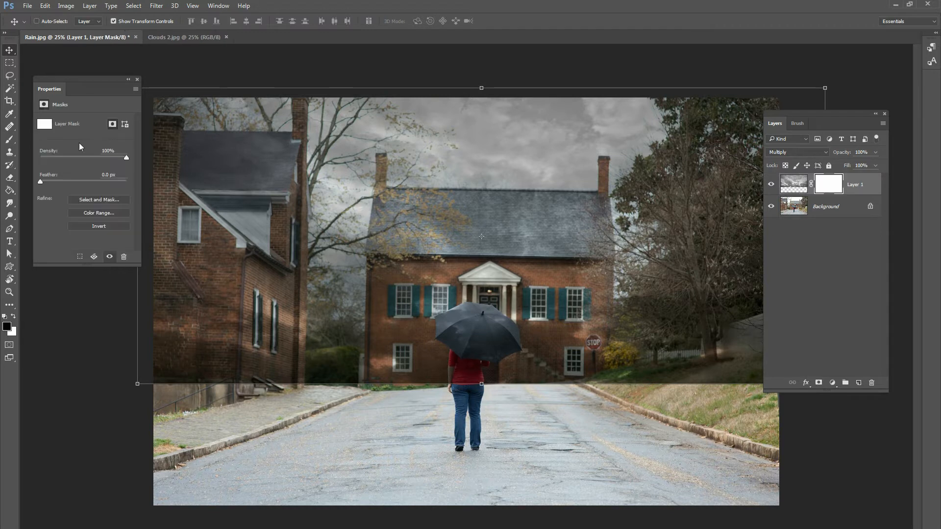
pyautogui.click(16, 142)
pyautogui.rightClick(572, 295)
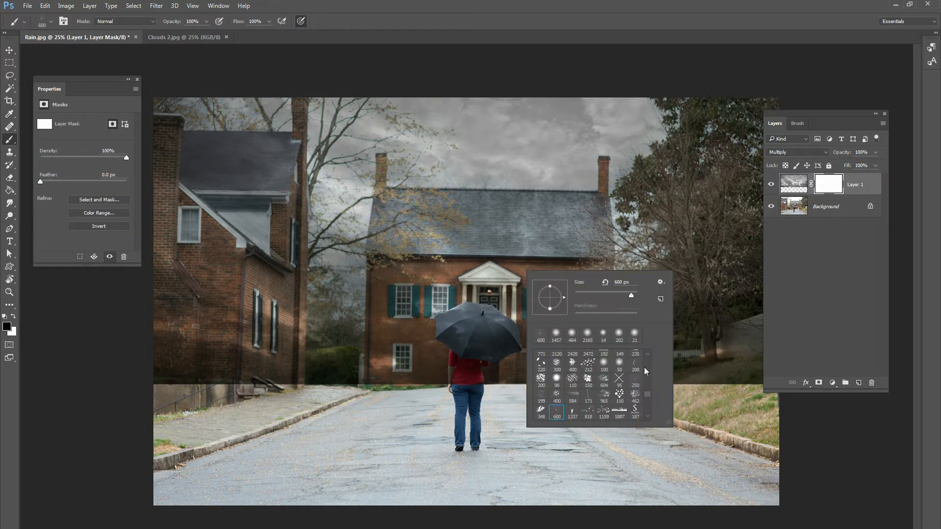
pyautogui.moveTo(620, 295); pyautogui.dragTo(631, 295)
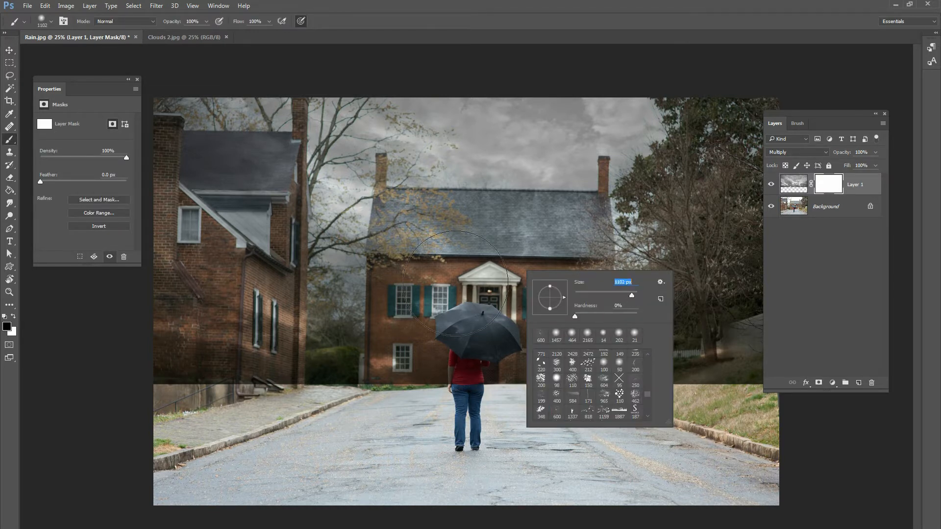
pyautogui.click(269, 22)
pyautogui.moveTo(267, 34); pyautogui.dragTo(227, 35)
pyautogui.click(408, 335)
pyautogui.moveTo(397, 384)
pyautogui.mouseDown()
pyautogui.moveTo(286, 379)
pyautogui.moveTo(281, 308)
pyautogui.moveTo(190, 295)
pyautogui.moveTo(176, 347)
pyautogui.moveTo(168, 255)
pyautogui.moveTo(209, 217)
pyautogui.moveTo(186, 324)
pyautogui.moveTo(435, 381)
pyautogui.moveTo(396, 381)
pyautogui.moveTo(427, 378)
pyautogui.moveTo(513, 322)
pyautogui.moveTo(516, 284)
pyautogui.moveTo(537, 330)
pyautogui.moveTo(602, 392)
pyautogui.moveTo(727, 372)
pyautogui.moveTo(684, 398)
pyautogui.moveTo(729, 352)
pyautogui.moveTo(662, 401)
pyautogui.moveTo(744, 305)
pyautogui.moveTo(696, 351)
pyautogui.moveTo(743, 230)
pyautogui.moveTo(737, 250)
pyautogui.mouseUp()
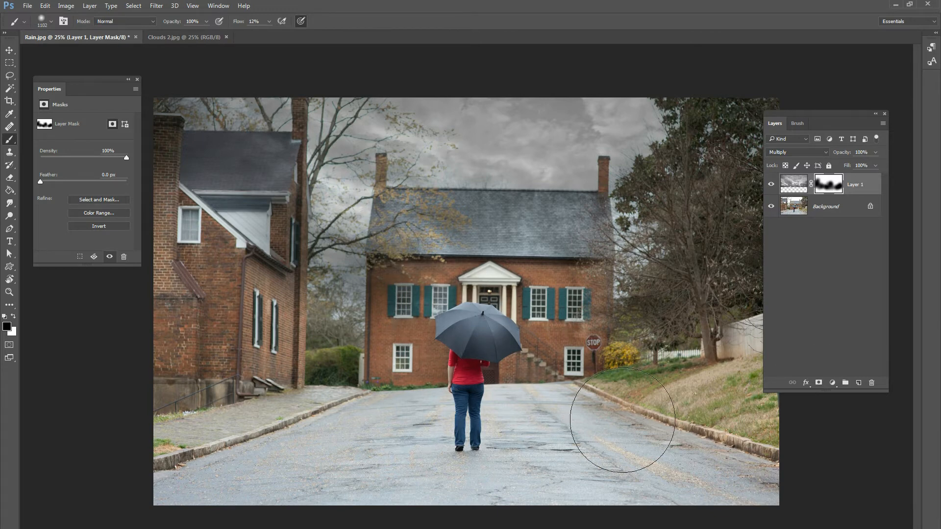
# Darken the clouds with a clipped Levels adjustment, setting midtones to 0.93 and output white to 165, and compare before and after.
pyautogui.click(831, 383)
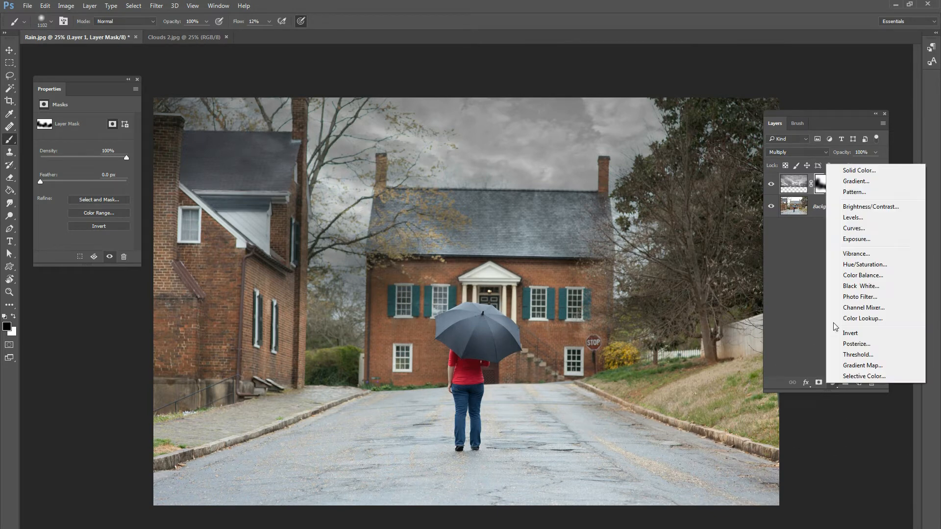
pyautogui.click(852, 217)
pyautogui.hotkey('ctrl', 'alt', 'g')
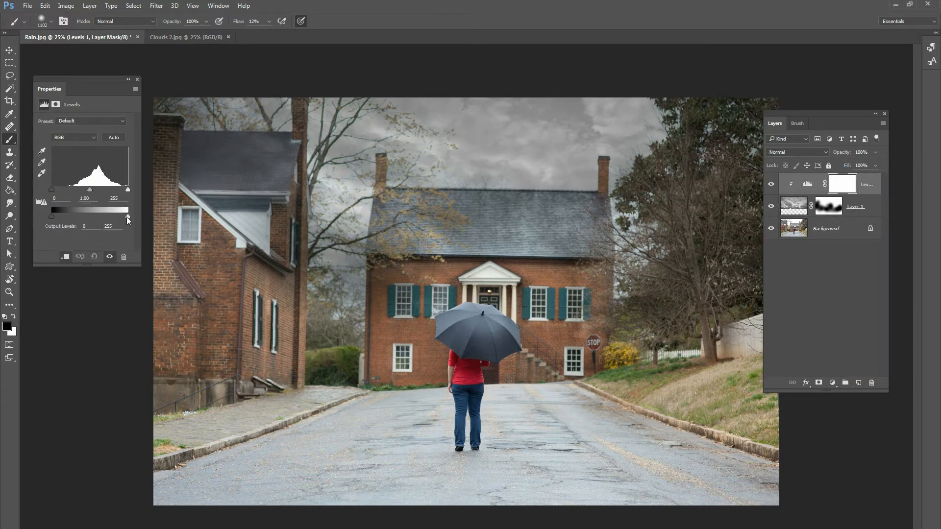
pyautogui.moveTo(126, 217); pyautogui.dragTo(96, 191)
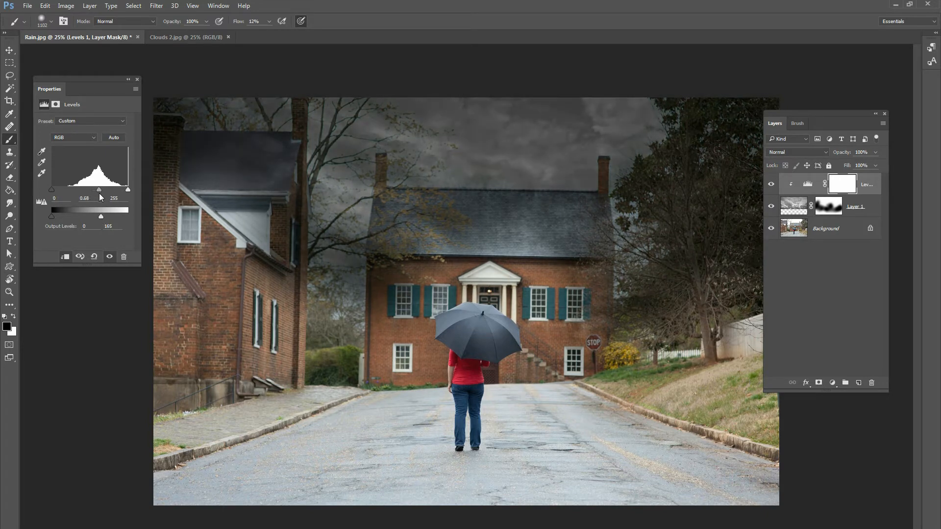
pyautogui.moveTo(96, 195); pyautogui.dragTo(92, 194)
pyautogui.click(770, 184)
pyautogui.click(770, 185)
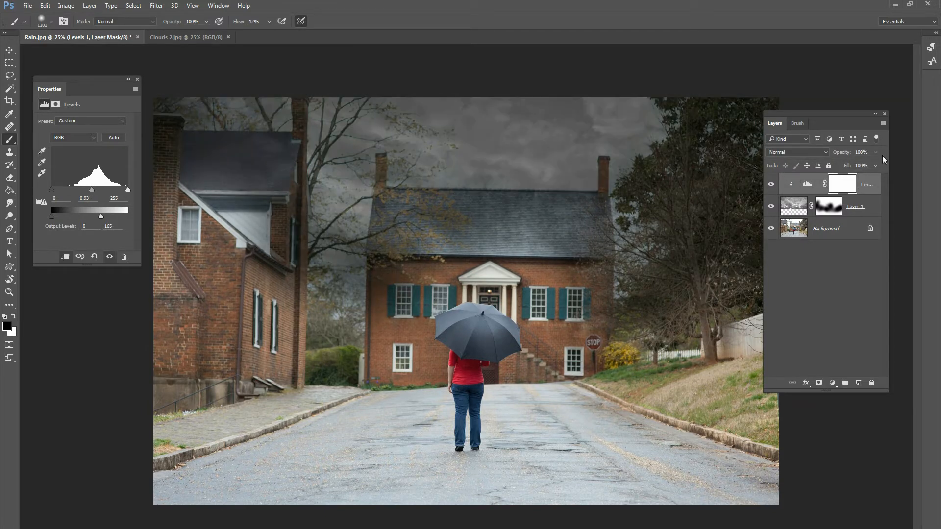
# Touch up the clouds layer's mask with the soft black brush over the buildings, street and trees to recover their brightness.
pyautogui.click(828, 206)
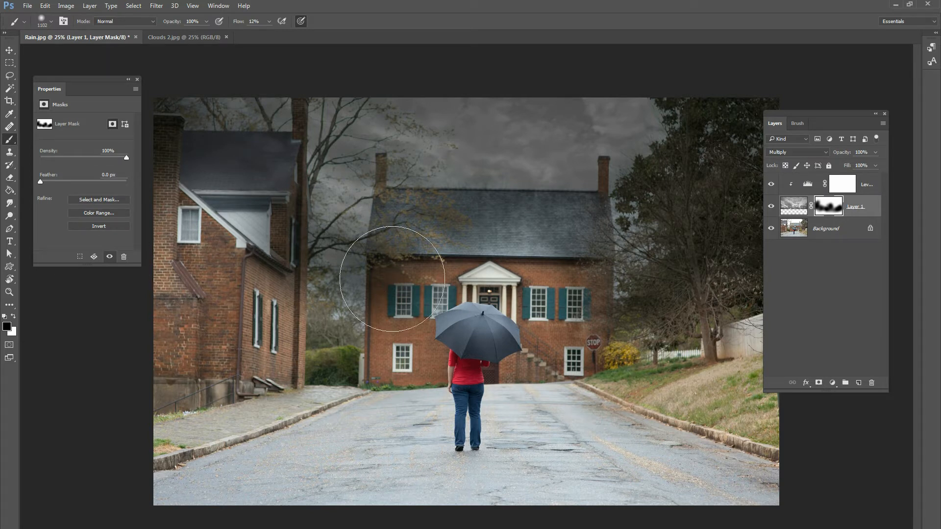
pyautogui.moveTo(217, 192)
pyautogui.mouseDown()
pyautogui.moveTo(441, 274)
pyautogui.moveTo(415, 278)
pyautogui.moveTo(450, 271)
pyautogui.moveTo(666, 325)
pyautogui.moveTo(756, 386)
pyautogui.mouseUp()
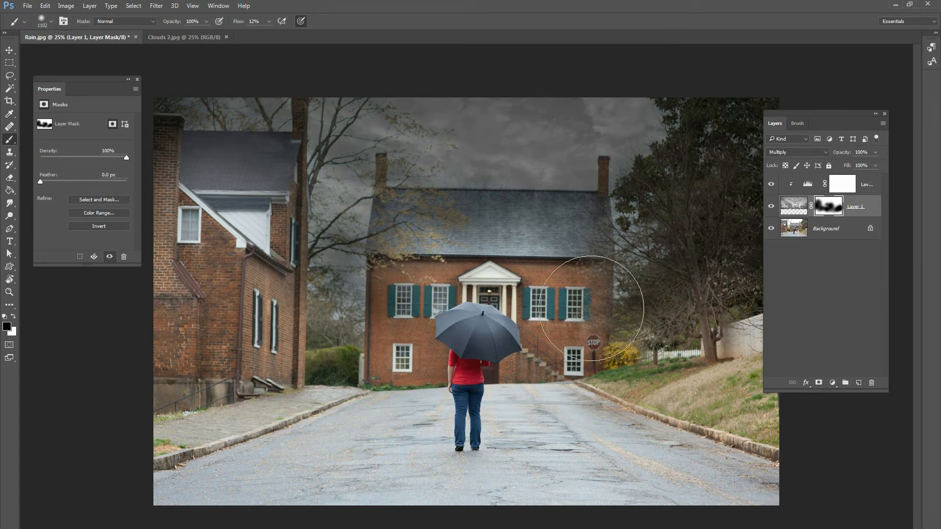
pyautogui.click(450, 256)
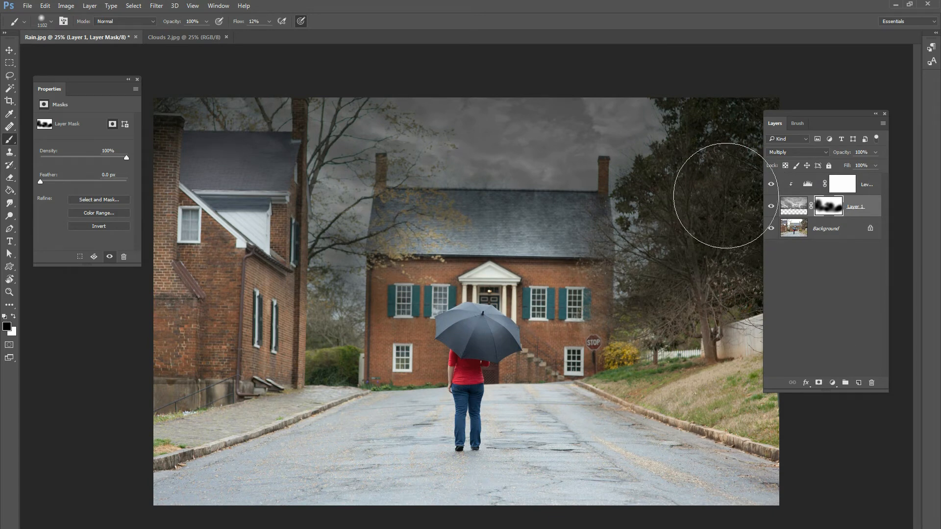
# Lower the clouds layer's opacity to 76% and compare the photo with and without the clouds.
pyautogui.moveTo(871, 163); pyautogui.dragTo(865, 164)
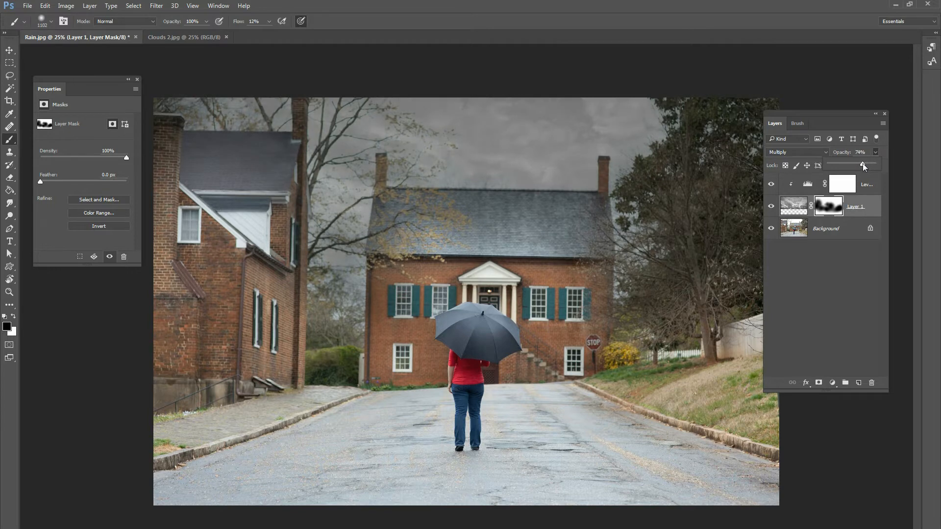
pyautogui.moveTo(860, 162); pyautogui.dragTo(863, 163)
pyautogui.click(770, 206)
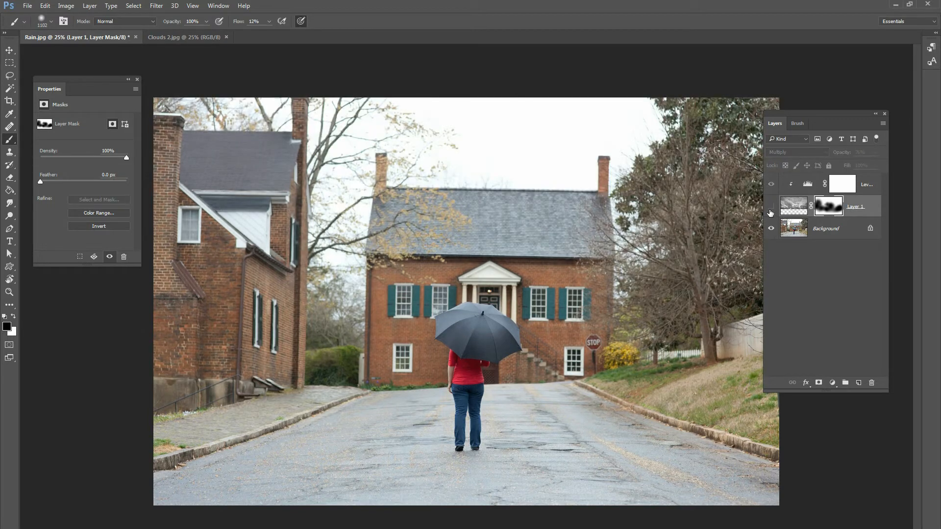
pyautogui.click(771, 209)
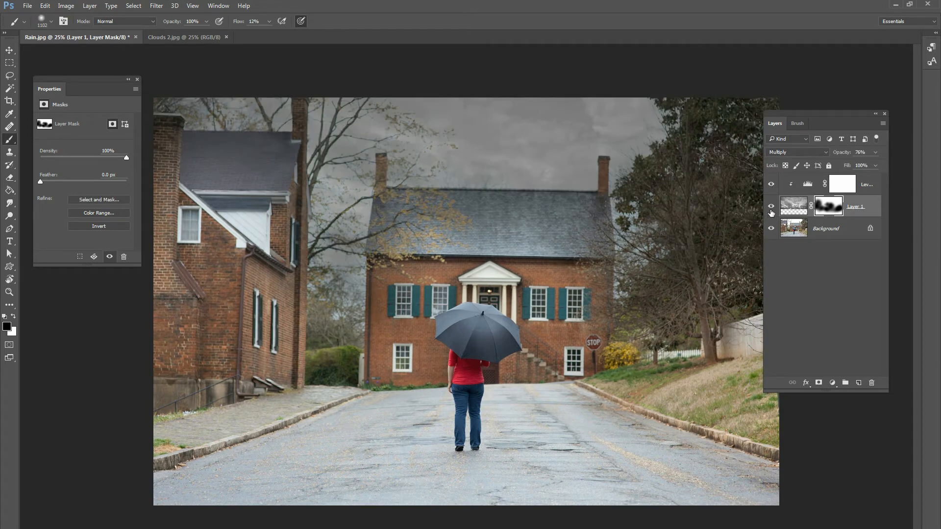
pyautogui.click(771, 206)
pyautogui.click(771, 206)
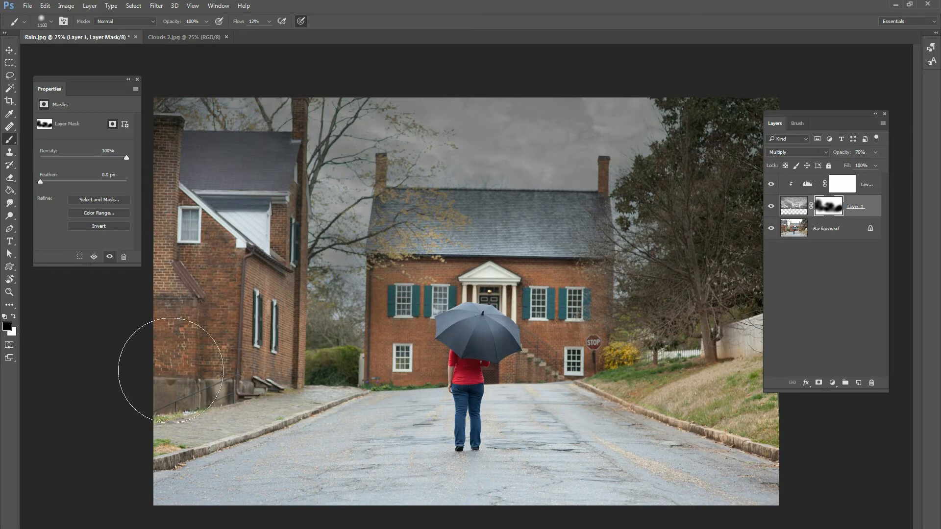
# Flatten the Rain.jpg layers into a single background.
pyautogui.rightClick(815, 223)
pyautogui.click(833, 338)
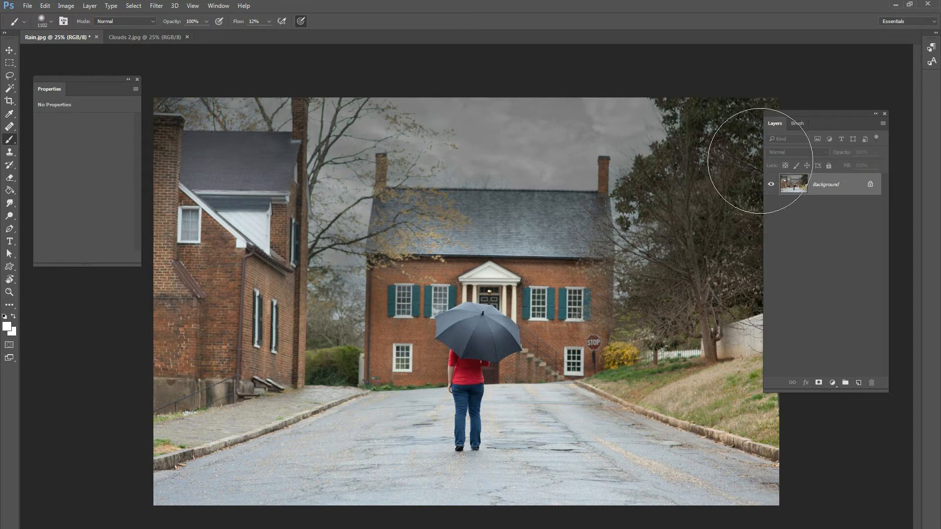
pyautogui.moveTo(813, 114); pyautogui.dragTo(802, 114)
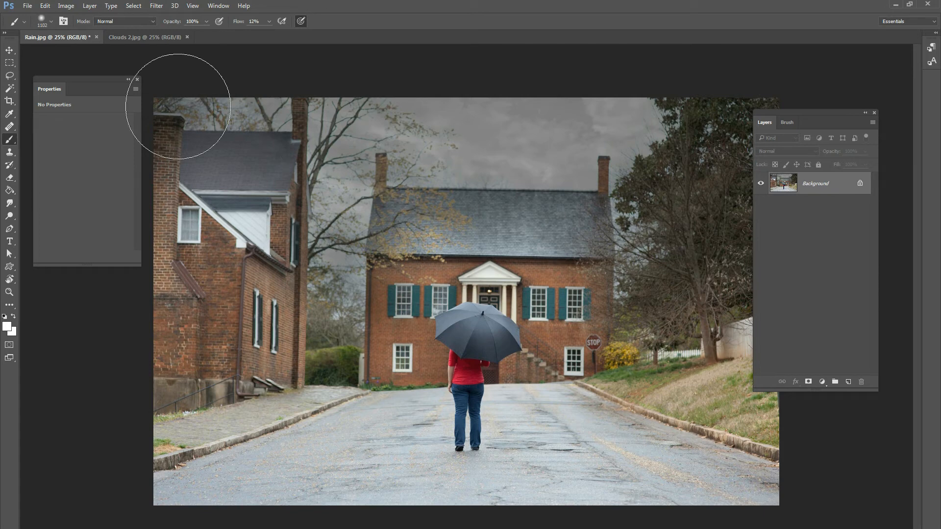
# Create a new white RGB document measuring 1000 × 1000 pixels at 240 pixels/inch.
pyautogui.click(27, 6)
pyautogui.click(35, 17)
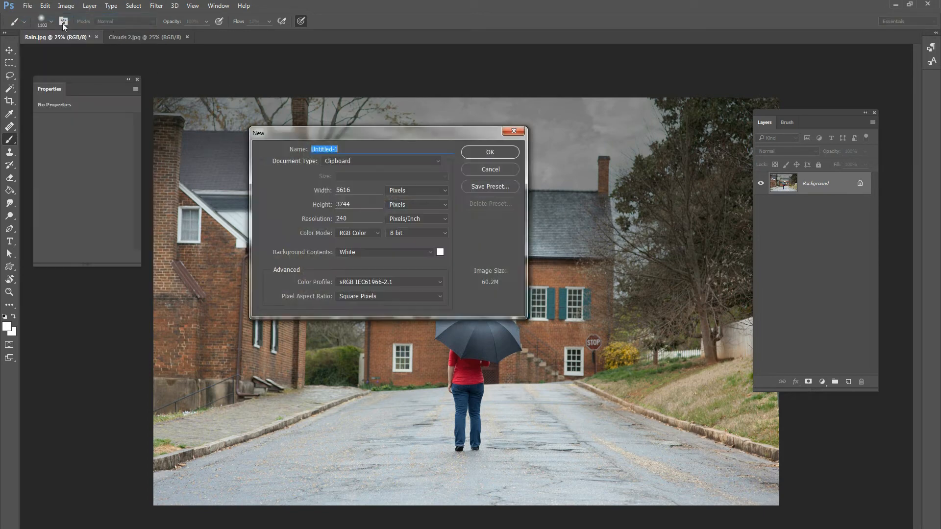
pyautogui.moveTo(356, 191); pyautogui.dragTo(309, 193)
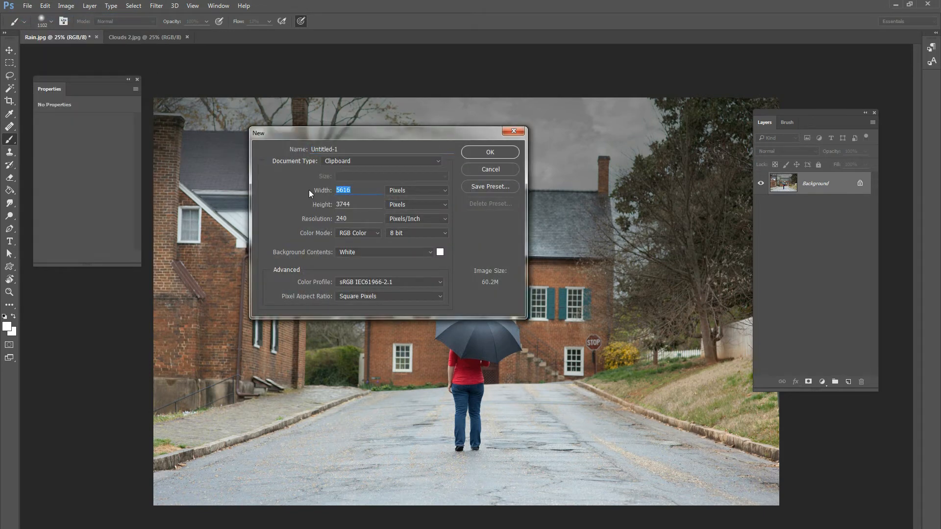
pyautogui.write('1000')
pyautogui.press('Tab')
pyautogui.write('1000')
pyautogui.press('Return')
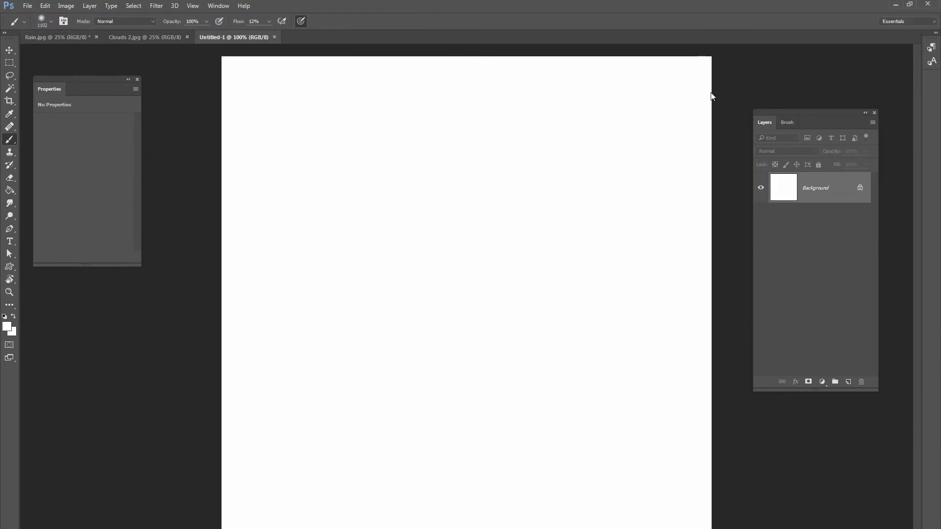
# Add an empty layer above the white background in the new document.
pyautogui.click(9, 50)
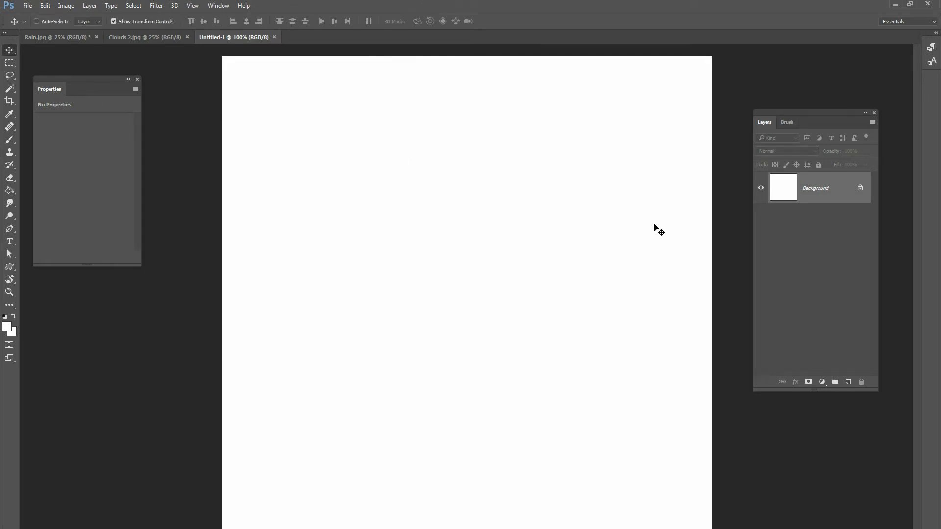
pyautogui.moveTo(783, 117); pyautogui.dragTo(767, 105)
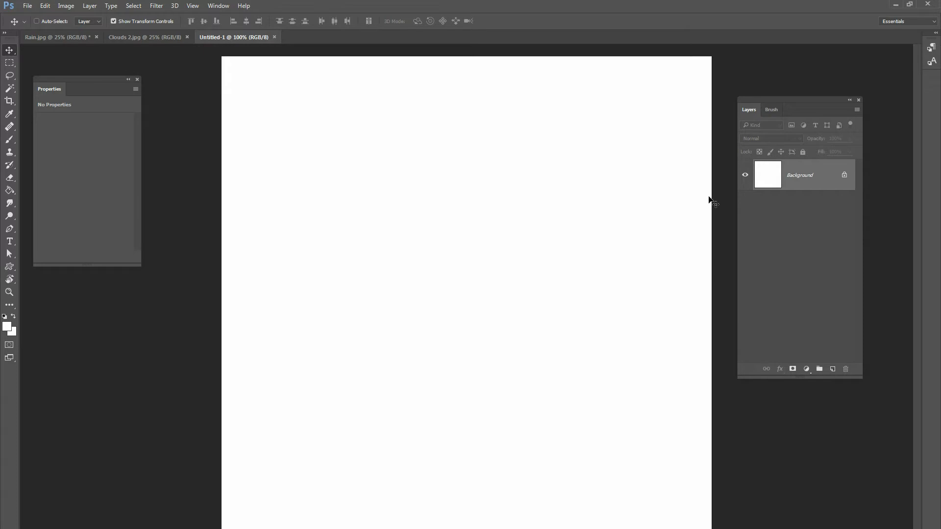
pyautogui.click(833, 367)
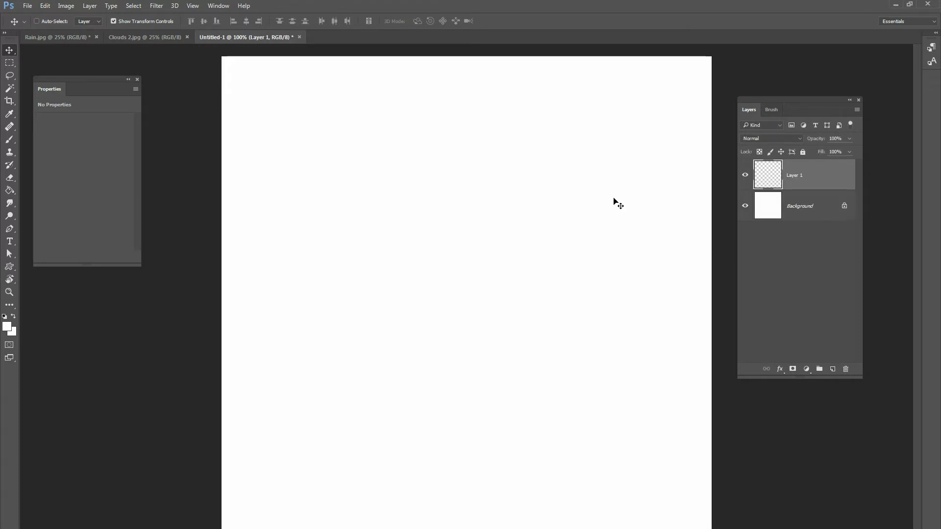
# Set up a black 12 px brush with 50% hardness and 100% flow.
pyautogui.click(10, 140)
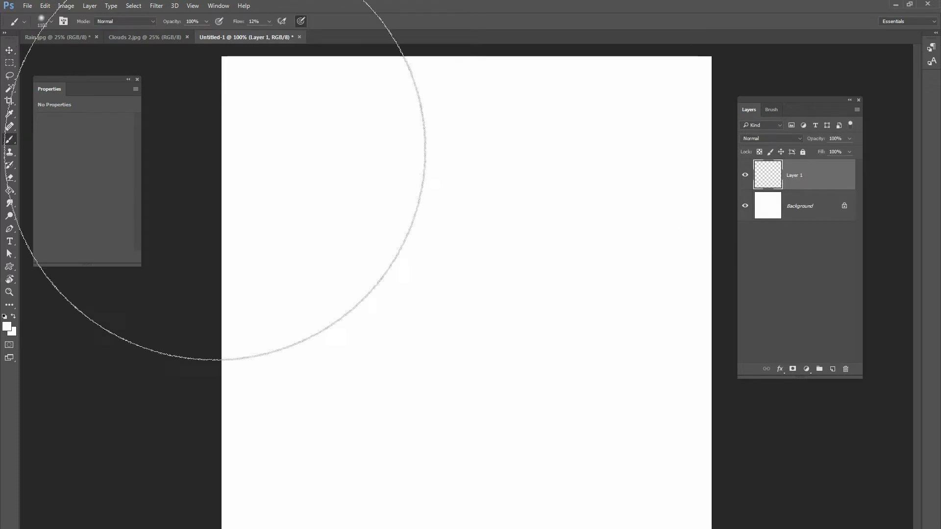
pyautogui.rightClick(409, 178)
pyautogui.moveTo(483, 199); pyautogui.dragTo(463, 201)
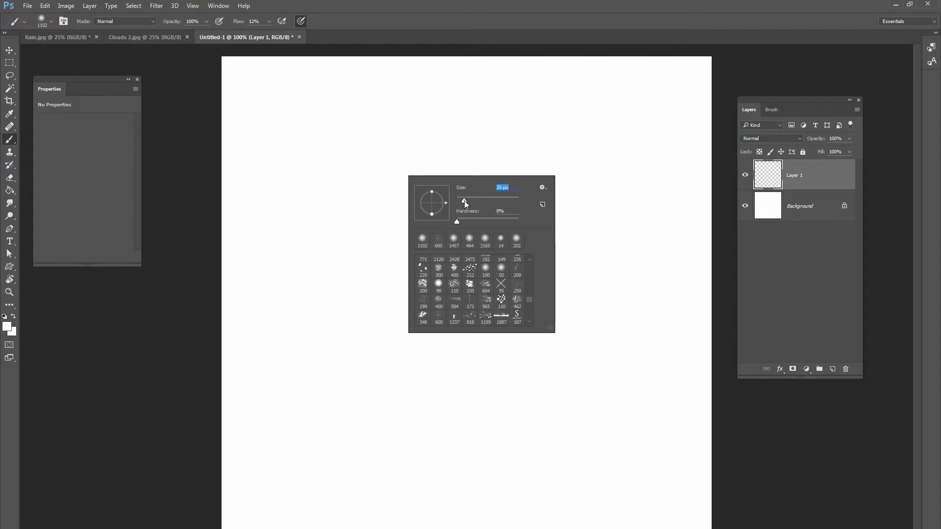
pyautogui.click(7, 326)
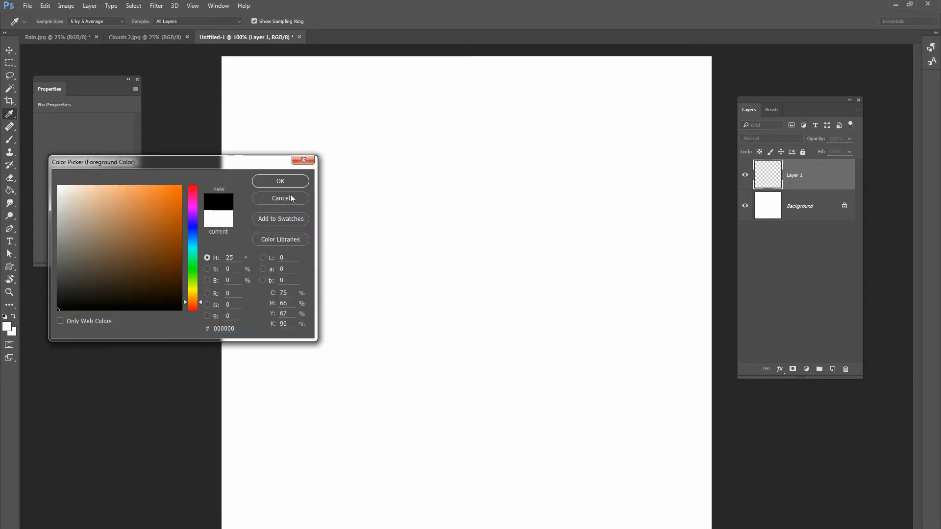
pyautogui.click(280, 181)
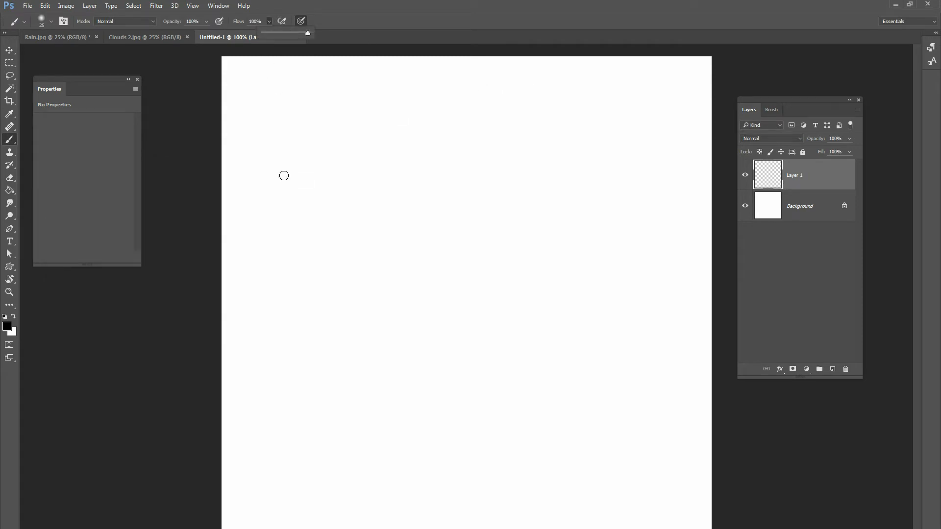
pyautogui.rightClick(377, 207)
pyautogui.moveTo(434, 230); pyautogui.dragTo(441, 229)
pyautogui.moveTo(425, 252)
pyautogui.mouseDown()
pyautogui.moveTo(459, 251)
pyautogui.moveTo(432, 230)
pyautogui.mouseUp()
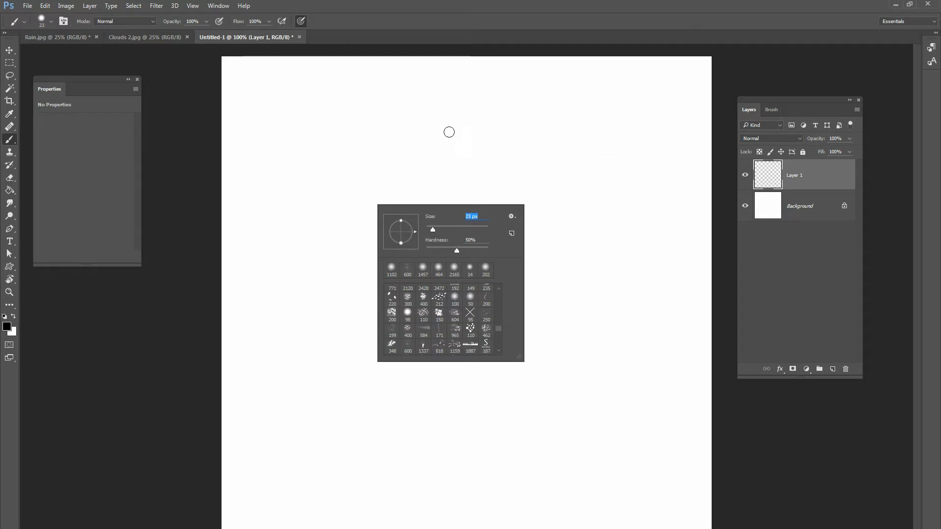
pyautogui.rightClick(531, 128)
pyautogui.moveTo(586, 150); pyautogui.dragTo(583, 151)
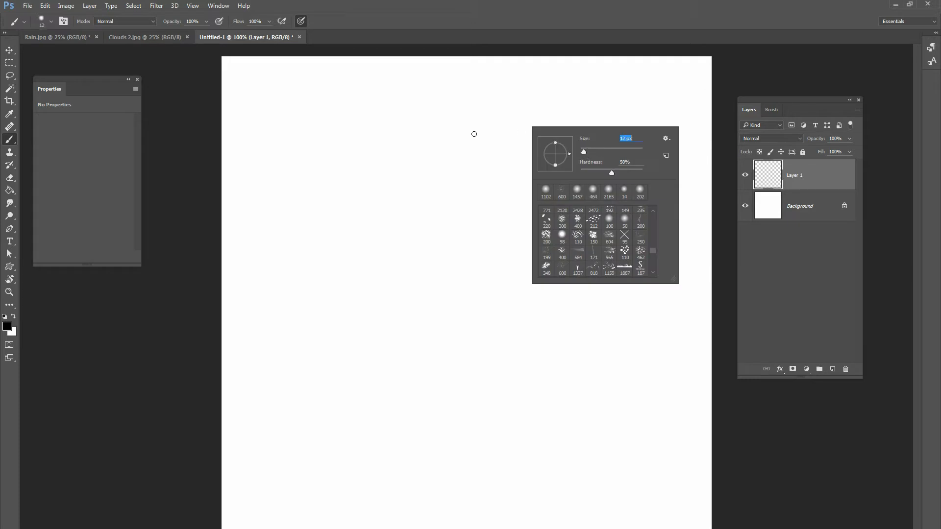
# Scatter black dots of varying sizes across the new layer as raindrops, including a few short trails of droplets.
pyautogui.click(582, 88)
pyautogui.click(547, 226)
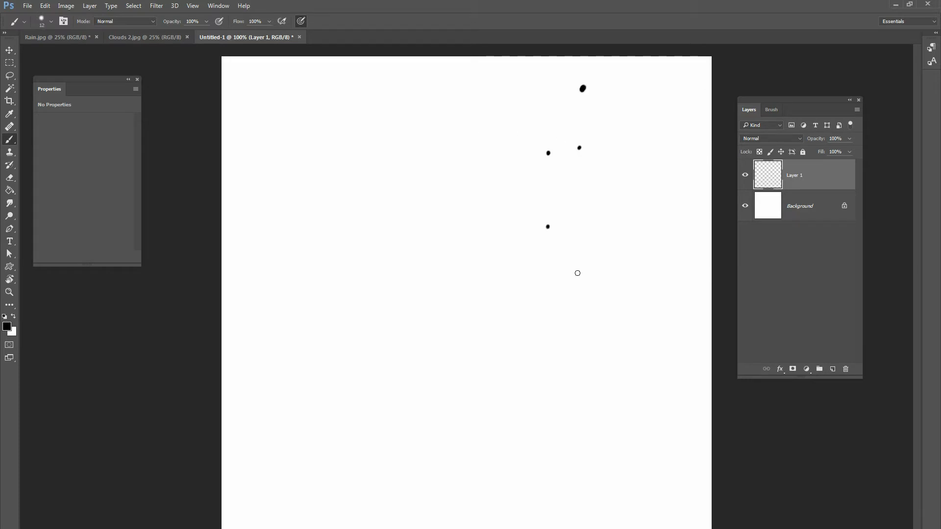
pyautogui.click(542, 346)
pyautogui.click(589, 338)
pyautogui.click(473, 274)
pyautogui.click(472, 120)
pyautogui.click(356, 232)
pyautogui.click(357, 222)
pyautogui.click(398, 148)
pyautogui.click(372, 268)
pyautogui.click(370, 254)
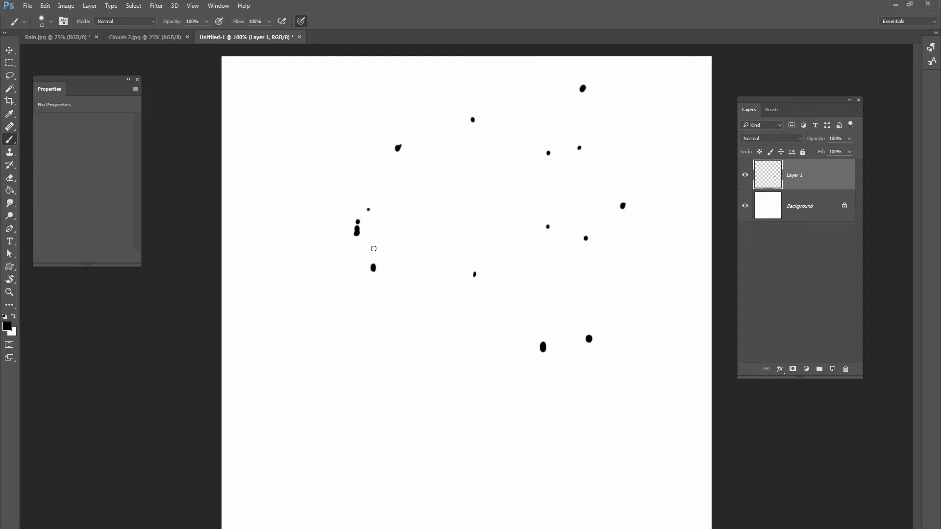
pyautogui.click(325, 179)
pyautogui.click(312, 101)
pyautogui.click(623, 497)
pyautogui.click(664, 435)
pyautogui.click(662, 495)
pyautogui.click(574, 452)
pyautogui.click(690, 241)
pyautogui.click(682, 104)
pyautogui.click(426, 374)
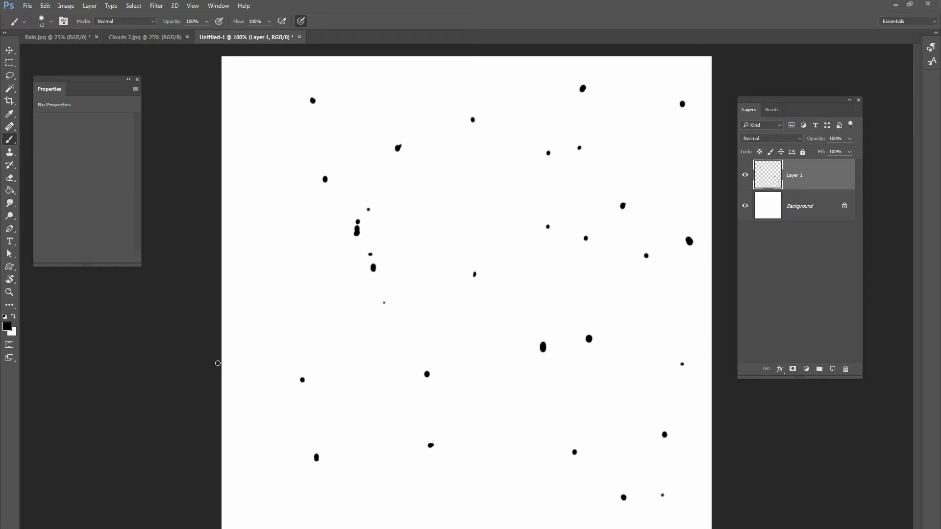
pyautogui.click(270, 161)
pyautogui.click(274, 524)
pyautogui.click(333, 514)
pyautogui.click(339, 498)
pyautogui.click(345, 506)
pyautogui.click(343, 479)
pyautogui.moveTo(521, 300); pyautogui.dragTo(524, 290)
pyautogui.moveTo(544, 338)
pyautogui.mouseDown()
pyautogui.moveTo(550, 316)
pyautogui.moveTo(548, 329)
pyautogui.mouseUp()
pyautogui.click(578, 297)
pyautogui.click(344, 296)
pyautogui.click(306, 158)
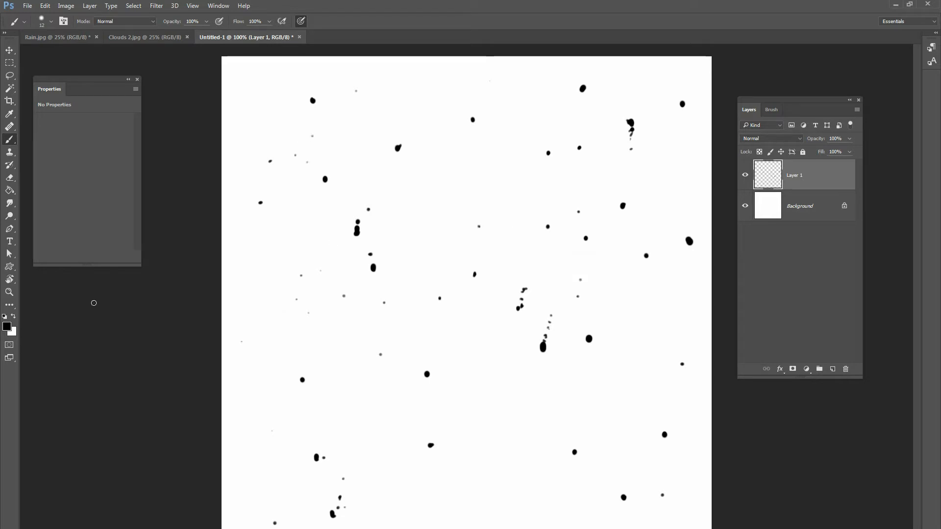
# Scatter medium grey (#777777) dots of varying sizes between the black ones as fainter raindrops.
pyautogui.click(6, 327)
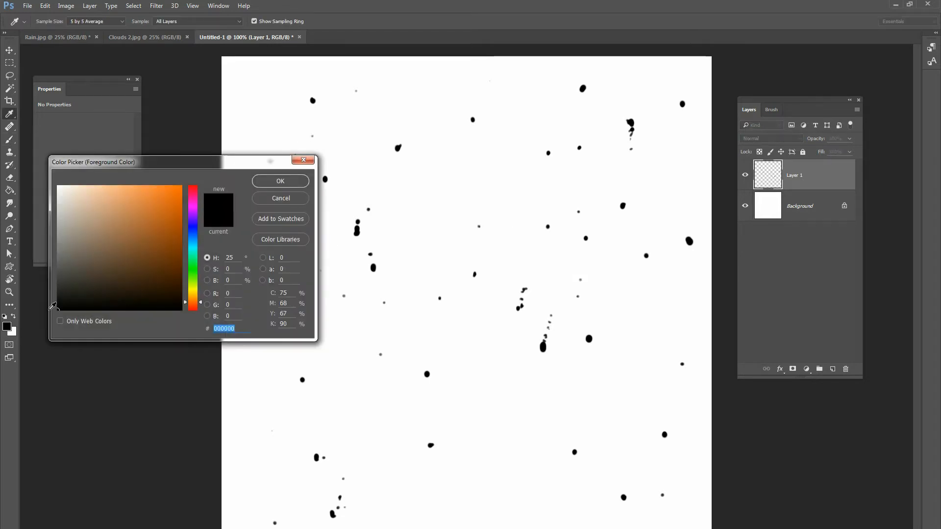
pyautogui.click(80, 283)
pyautogui.moveTo(79, 283); pyautogui.dragTo(33, 252)
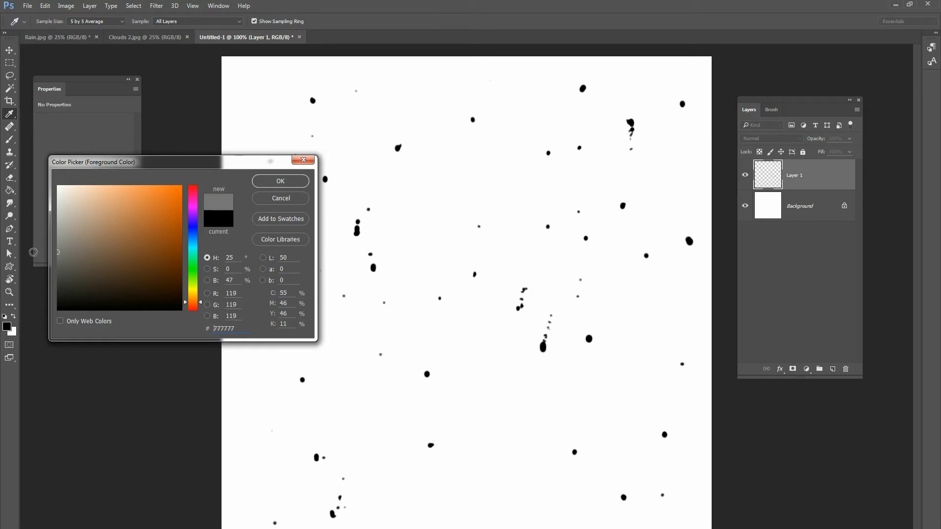
pyautogui.click(280, 181)
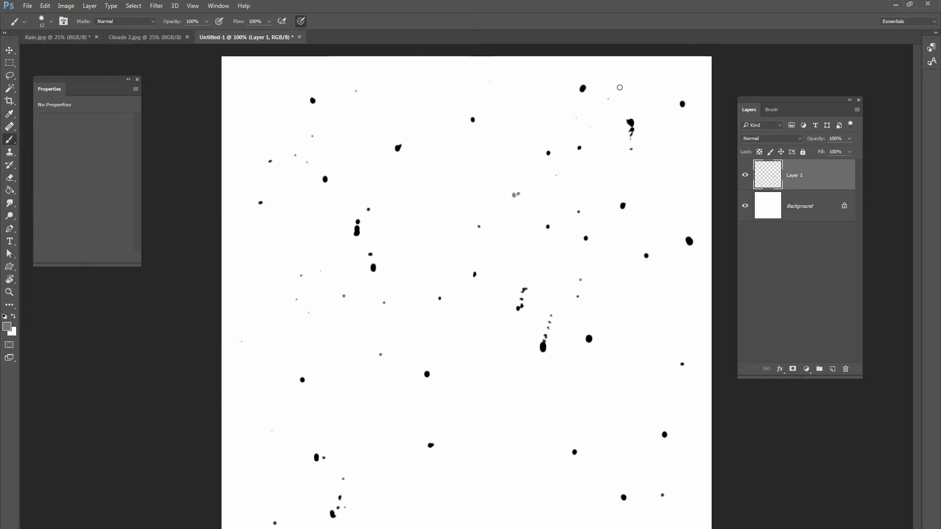
pyautogui.click(574, 216)
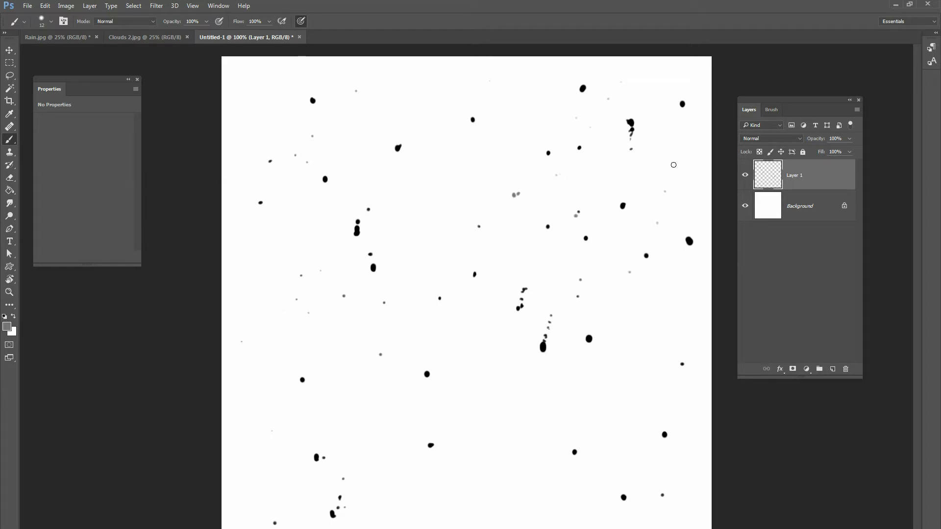
pyautogui.click(650, 394)
pyautogui.click(677, 387)
pyautogui.click(693, 348)
pyautogui.click(434, 255)
pyautogui.click(417, 340)
pyautogui.click(387, 368)
pyautogui.click(363, 396)
pyautogui.click(353, 425)
pyautogui.click(392, 409)
pyautogui.click(475, 307)
pyautogui.click(520, 241)
pyautogui.click(292, 411)
pyautogui.click(499, 288)
pyautogui.click(520, 260)
pyautogui.click(532, 197)
pyautogui.click(428, 158)
pyautogui.click(376, 91)
pyautogui.click(329, 177)
pyautogui.click(291, 236)
pyautogui.click(279, 94)
pyautogui.click(250, 78)
pyautogui.click(680, 66)
pyautogui.click(493, 437)
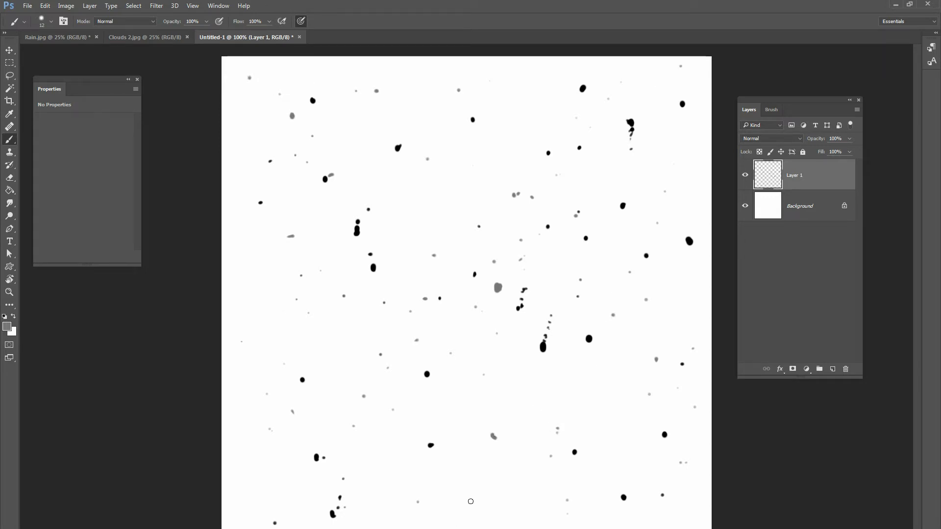
pyautogui.click(470, 500)
pyautogui.click(496, 215)
pyautogui.click(441, 329)
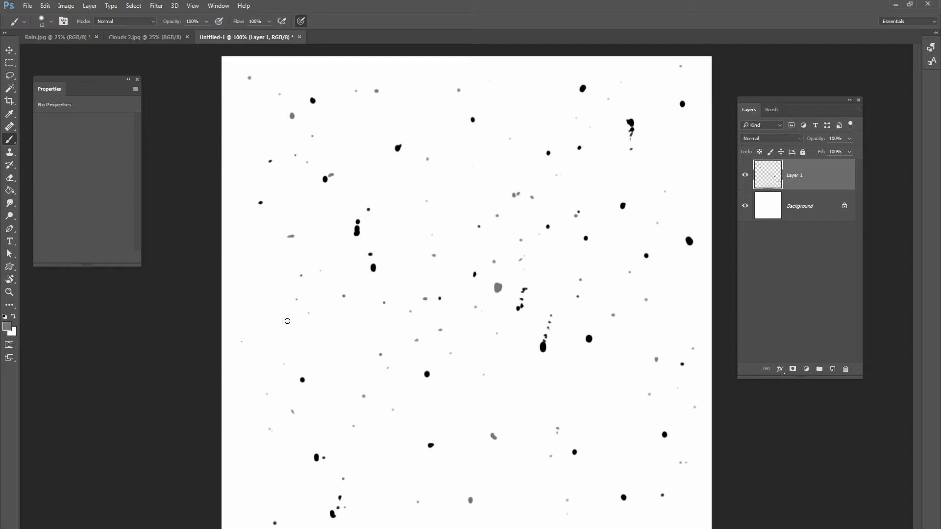
# Flatten the dots document and define it as a brush preset named "rain drop".
pyautogui.rightClick(785, 209)
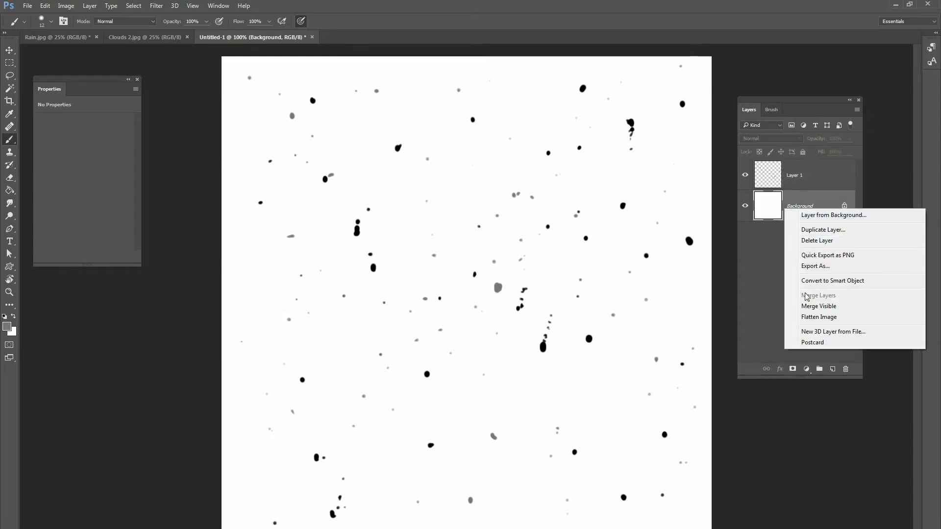
pyautogui.click(818, 316)
pyautogui.click(45, 5)
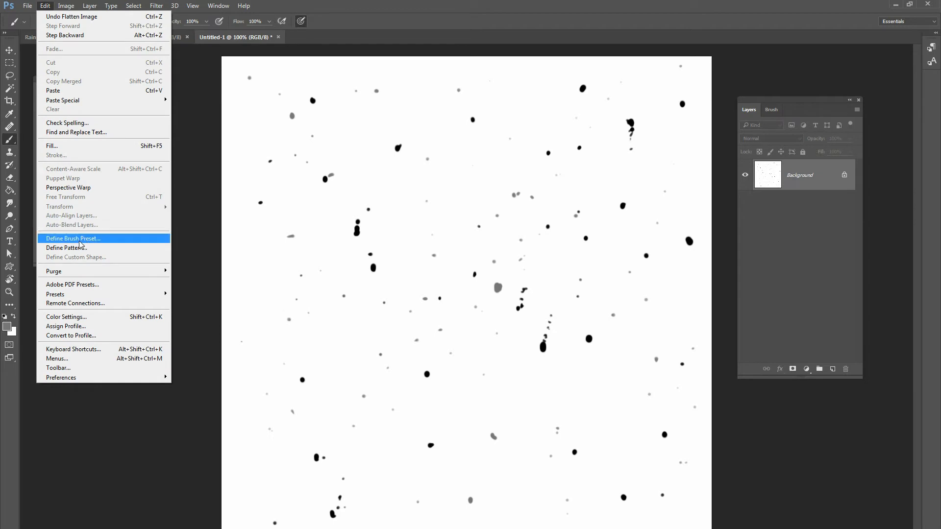
pyautogui.click(82, 239)
pyautogui.write('ria')
pyautogui.write('ain drop')
pyautogui.press('Return')
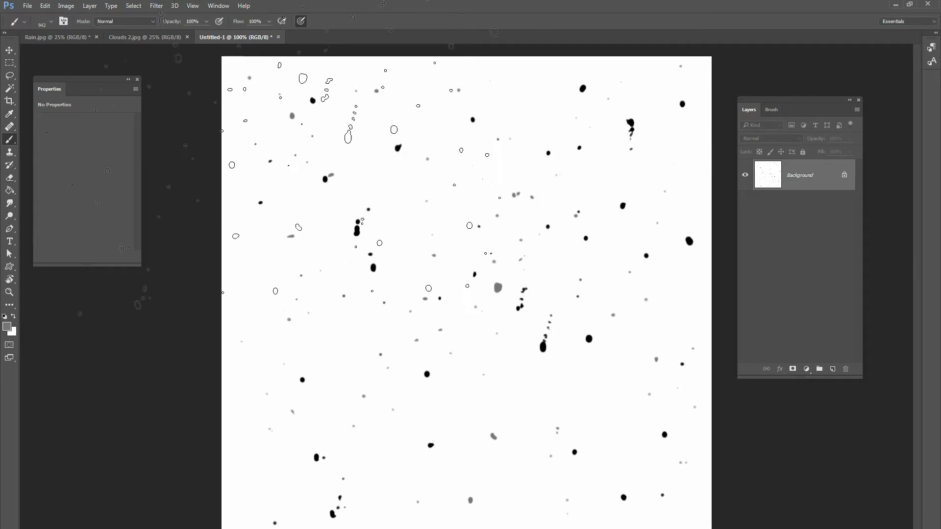
pyautogui.click(9, 50)
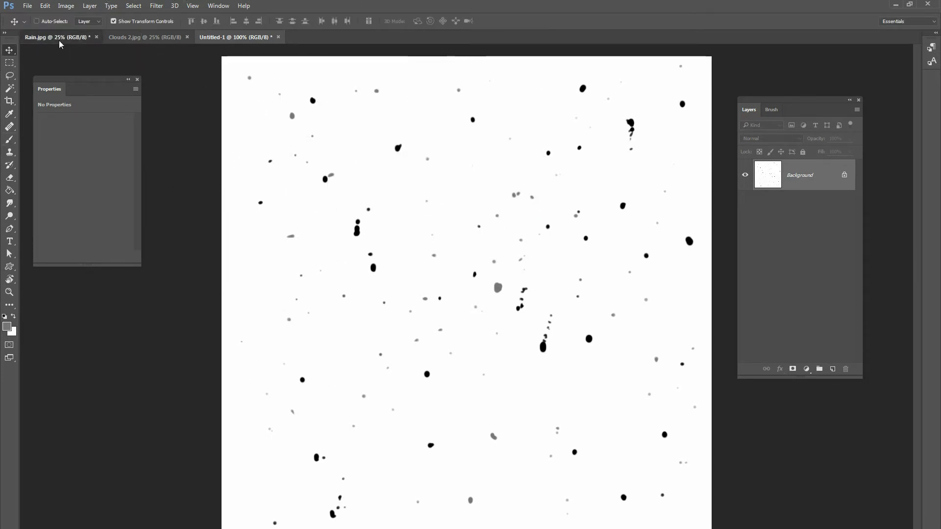
# In Rain.jpg, add a new layer and select the 942 px raindrop brush with white as the foreground colour.
pyautogui.click(58, 37)
pyautogui.click(833, 368)
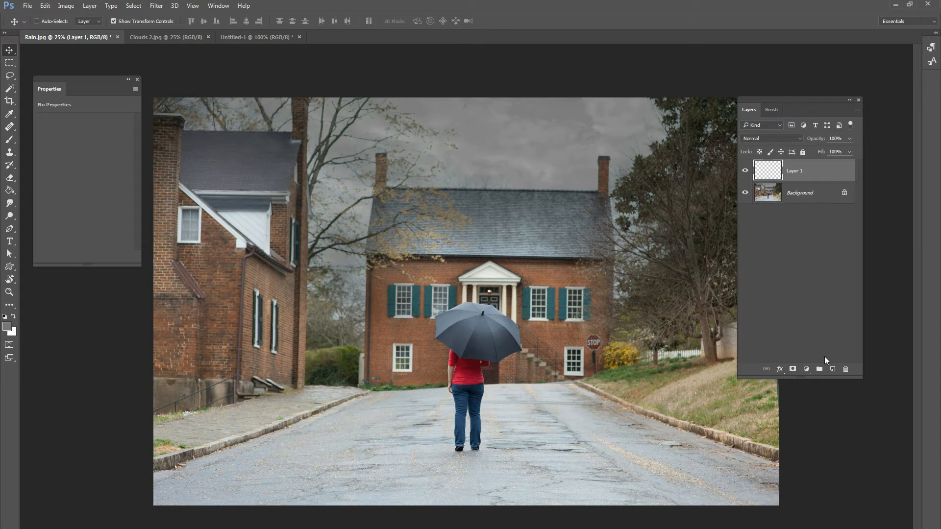
pyautogui.click(9, 139)
pyautogui.rightClick(245, 181)
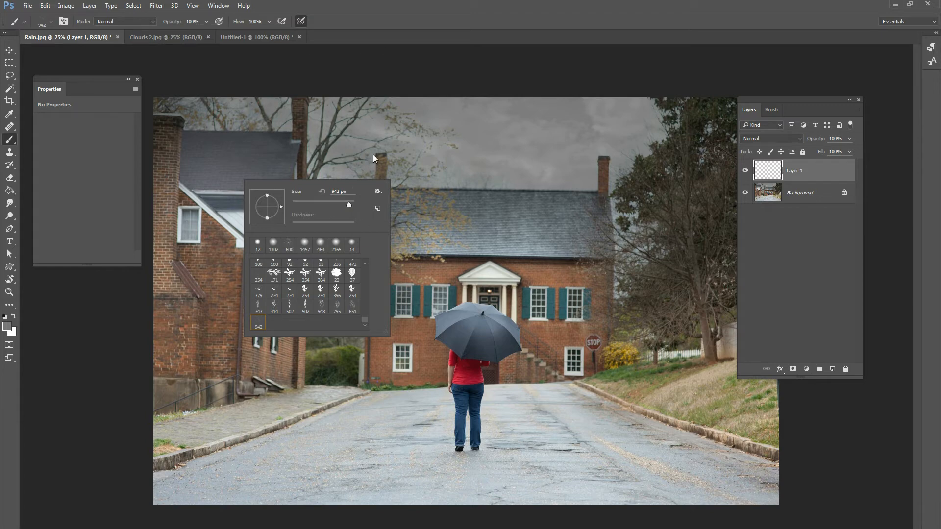
pyautogui.click(7, 326)
pyautogui.moveTo(89, 205); pyautogui.dragTo(57, 185)
pyautogui.click(262, 180)
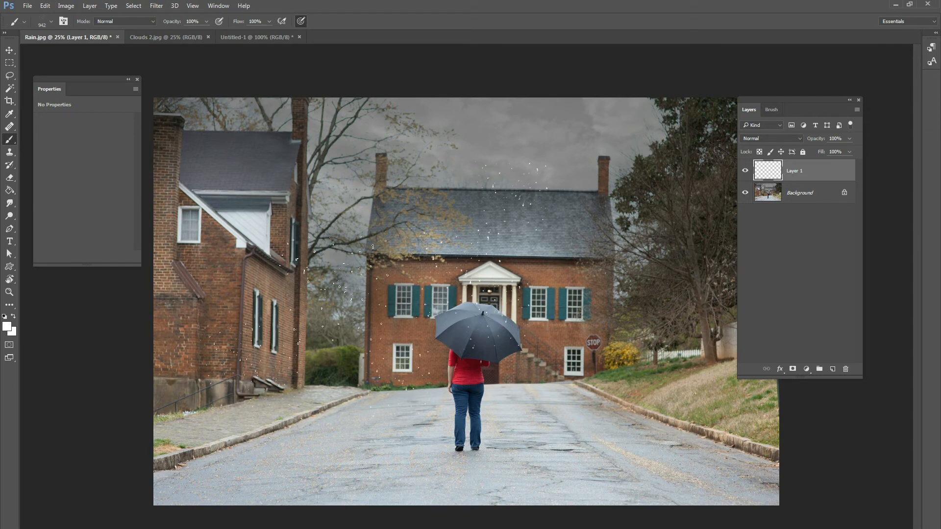
# Test the raindrop brush with continuous white strokes across the photo, and delete the test layer.
pyautogui.click(845, 370)
pyautogui.moveTo(275, 215)
pyautogui.mouseDown()
pyautogui.moveTo(661, 223)
pyautogui.moveTo(637, 314)
pyautogui.moveTo(353, 313)
pyautogui.mouseUp()
pyautogui.moveTo(250, 319)
pyautogui.mouseDown()
pyautogui.moveTo(244, 377)
pyautogui.moveTo(485, 367)
pyautogui.moveTo(618, 392)
pyautogui.moveTo(377, 416)
pyautogui.mouseUp()
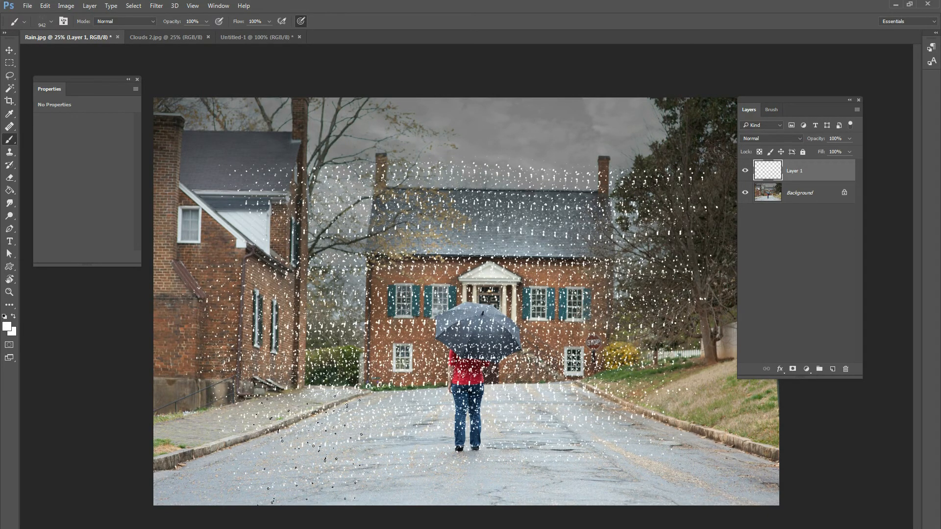
pyautogui.click(845, 369)
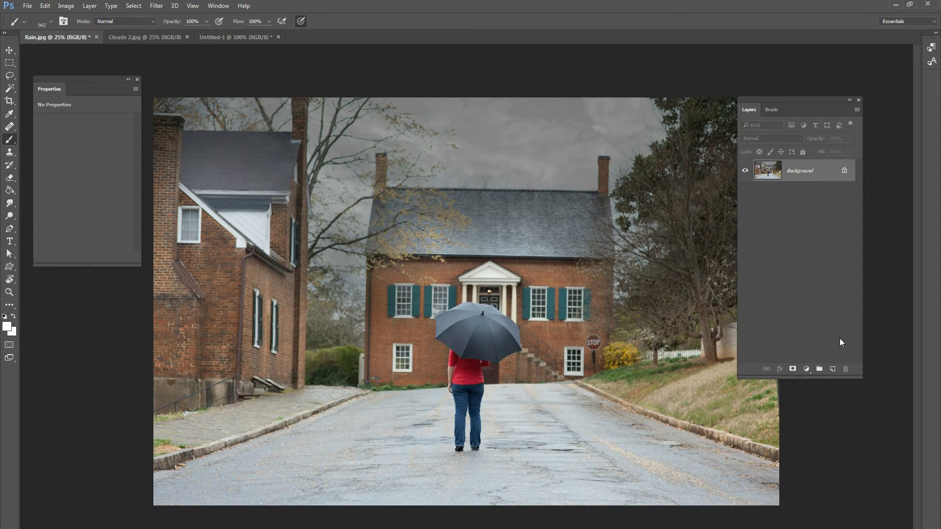
# Add a new layer and set the brush's Shape Dynamics to a slight size jitter and maximum angle jitter.
pyautogui.click(832, 368)
pyautogui.click(771, 109)
pyautogui.moveTo(784, 99); pyautogui.dragTo(695, 79)
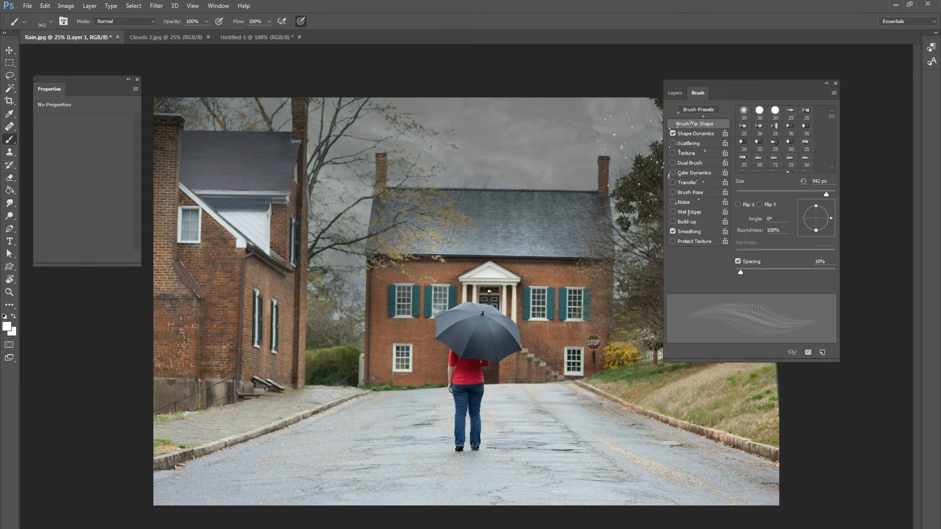
pyautogui.click(691, 133)
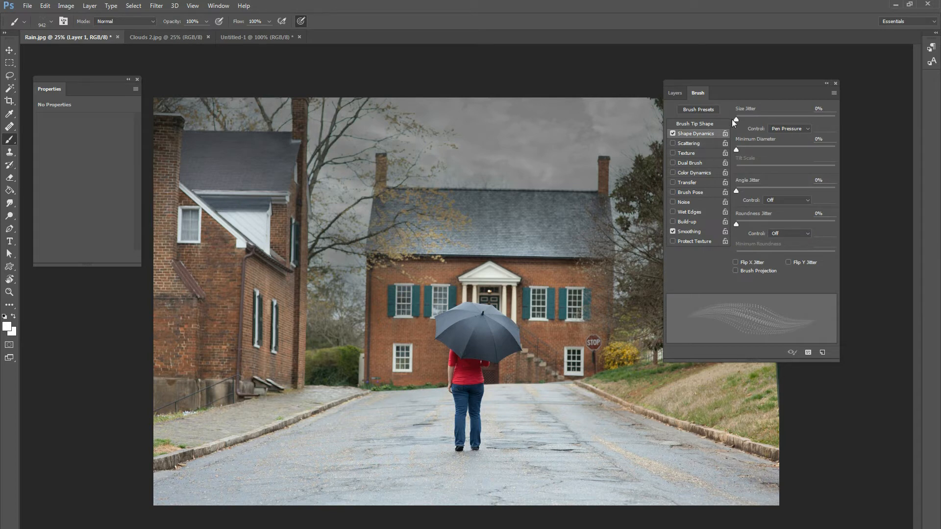
pyautogui.moveTo(737, 119); pyautogui.dragTo(750, 120)
pyautogui.moveTo(740, 190); pyautogui.dragTo(841, 190)
pyautogui.click(675, 92)
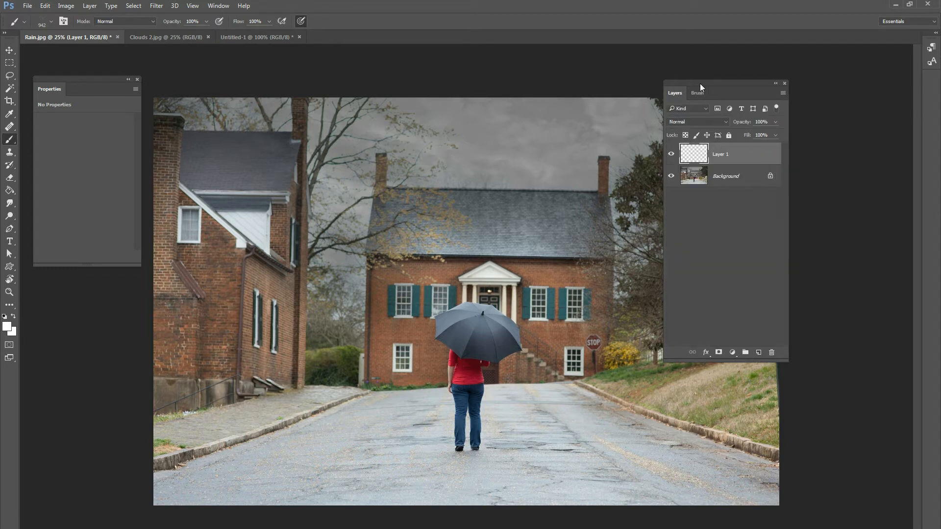
pyautogui.moveTo(699, 83); pyautogui.dragTo(765, 92)
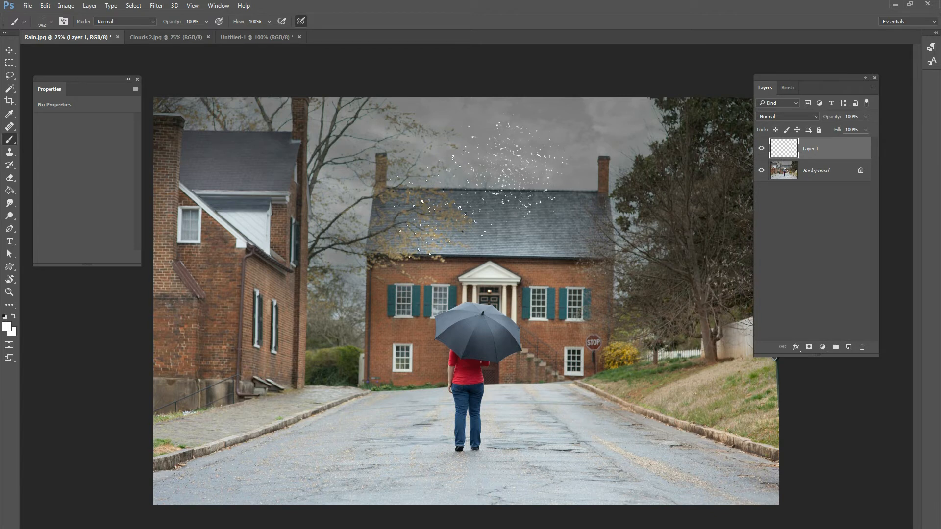
# Test the randomised raindrop brush with a few white dabs on the photo, and delete the test layer.
pyautogui.click(308, 210)
pyautogui.click(237, 200)
pyautogui.click(256, 153)
pyautogui.click(343, 275)
pyautogui.click(862, 347)
# Add a new layer and enable the brush's Transfer option with moderate opacity jitter and flow jitter.
pyautogui.click(848, 347)
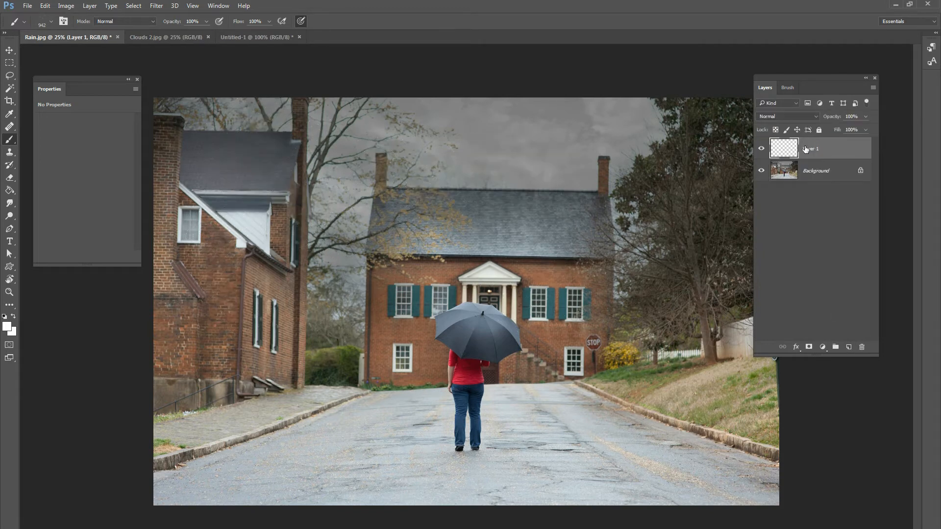
pyautogui.click(789, 90)
pyautogui.moveTo(794, 78); pyautogui.dragTo(719, 82)
pyautogui.click(701, 182)
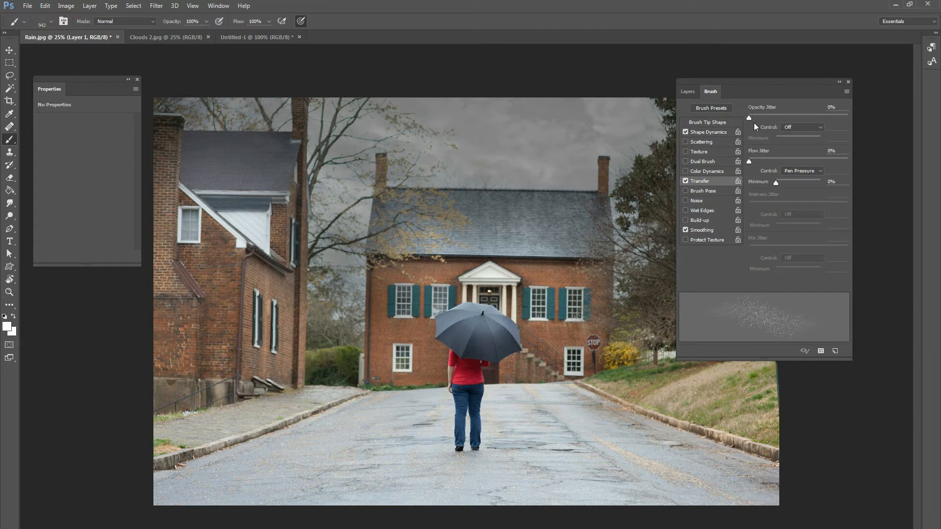
pyautogui.moveTo(760, 117); pyautogui.dragTo(786, 117)
pyautogui.moveTo(775, 160); pyautogui.dragTo(796, 160)
pyautogui.click(687, 91)
pyautogui.moveTo(742, 83); pyautogui.dragTo(847, 71)
# Scatter small white raindrops over the whole photo on the new layer, undoing an unwanted stroke.
pyautogui.click(598, 162)
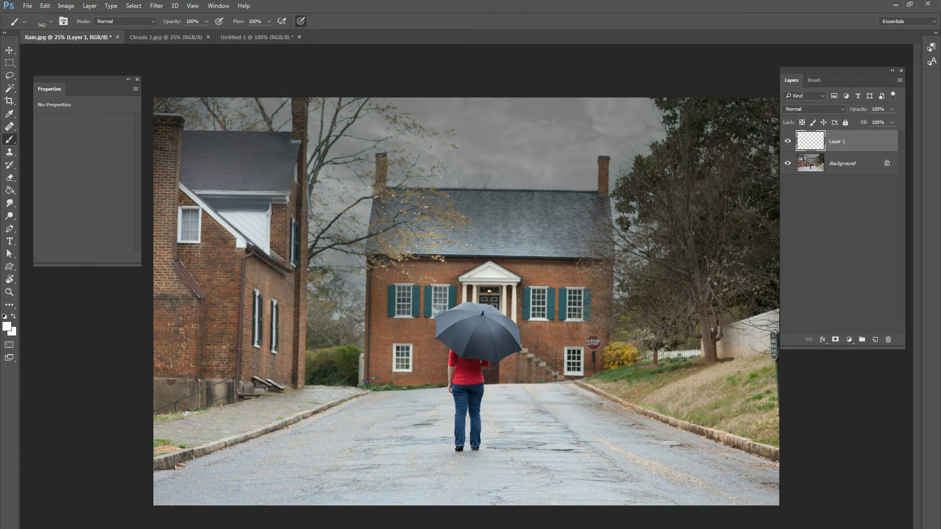
pyautogui.moveTo(490, 214); pyautogui.dragTo(564, 286)
pyautogui.hotkey('ctrl', 'z')
pyautogui.click(251, 148)
pyautogui.click(663, 280)
pyautogui.click(609, 161)
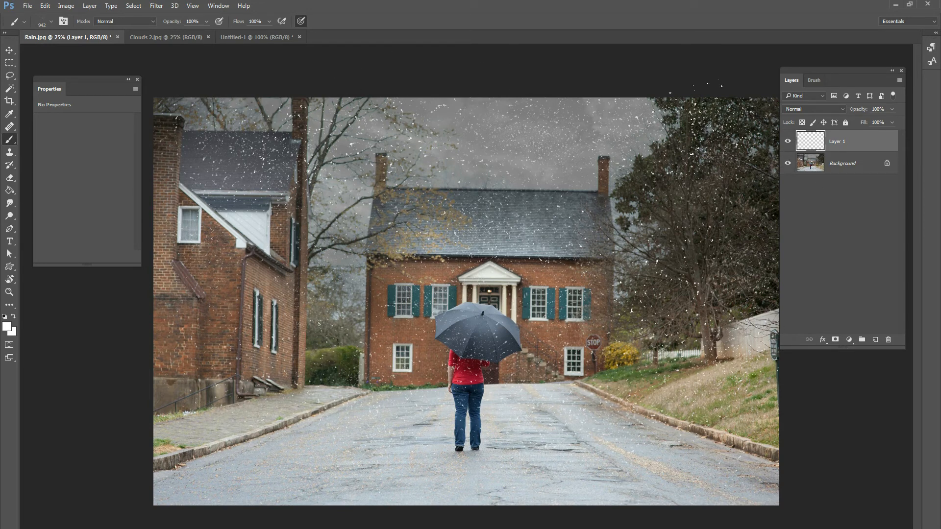
# Rename the painted raindrop layer as rain1.
pyautogui.doubleClick(837, 141)
pyautogui.write('rain1')
pyautogui.press('Return')
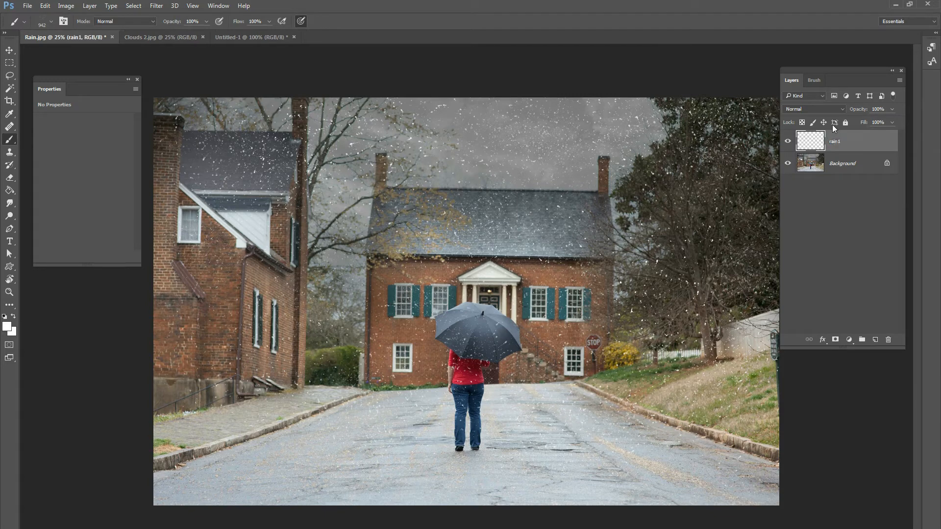
# Apply a Motion Blur to the rain1 layer with an angle of 75° and a distance of 30 pixels.
pyautogui.click(156, 5)
pyautogui.moveTo(182, 117)
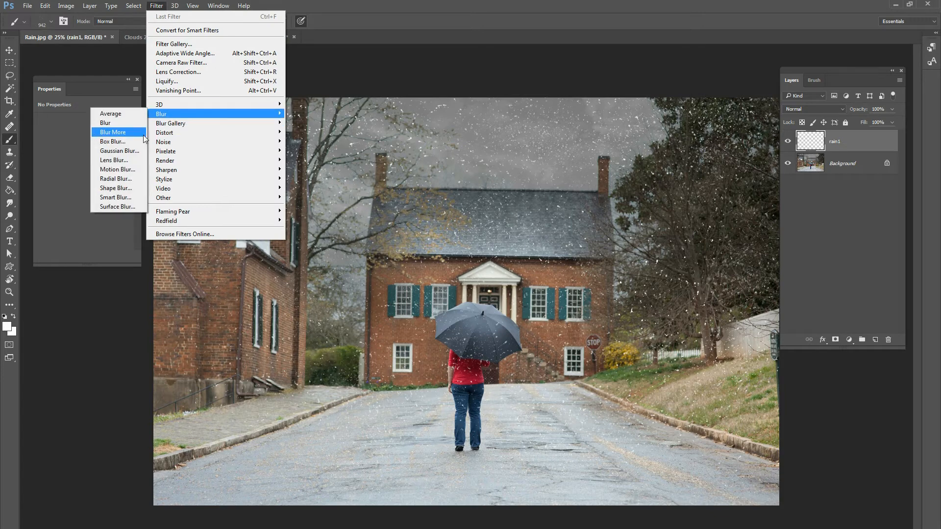
pyautogui.click(117, 170)
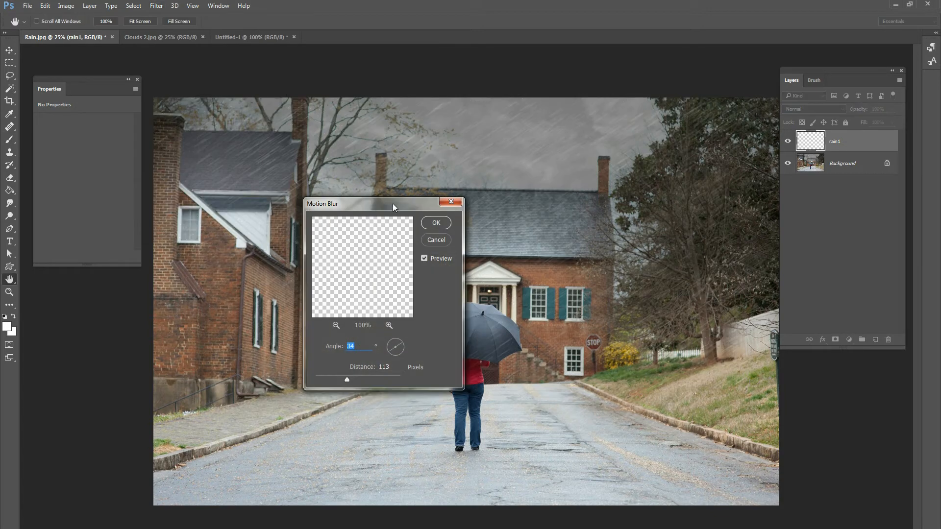
pyautogui.moveTo(388, 209); pyautogui.dragTo(577, 175)
pyautogui.moveTo(578, 313); pyautogui.dragTo(586, 301)
pyautogui.moveTo(528, 347); pyautogui.dragTo(512, 347)
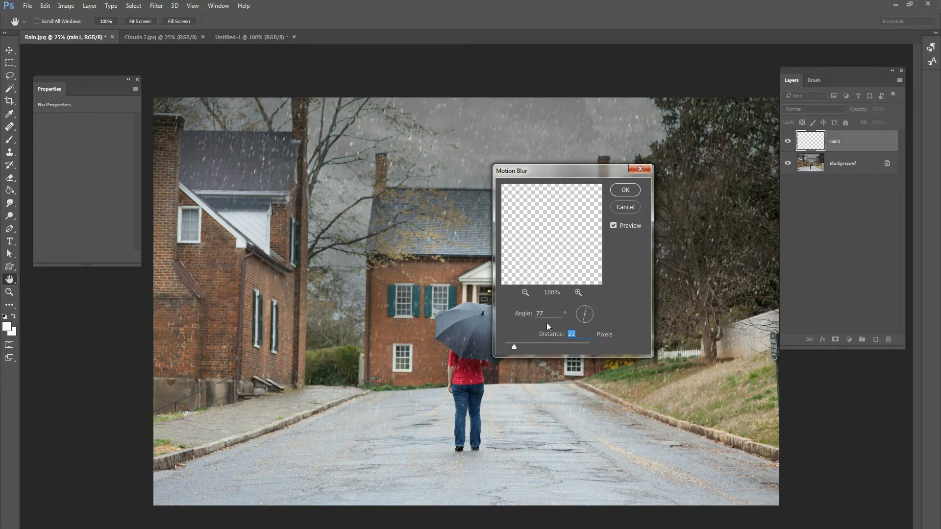
pyautogui.click(585, 304)
pyautogui.press('Down')
pyautogui.press('Down')
pyautogui.press('Down')
pyautogui.press('Down')
pyautogui.press('Down')
pyautogui.press('Down')
pyautogui.press('Down')
pyautogui.press('Down')
pyautogui.press('Down')
pyautogui.moveTo(514, 346); pyautogui.dragTo(518, 346)
pyautogui.moveTo(520, 344); pyautogui.dragTo(519, 346)
pyautogui.click(625, 191)
pyautogui.press('b')
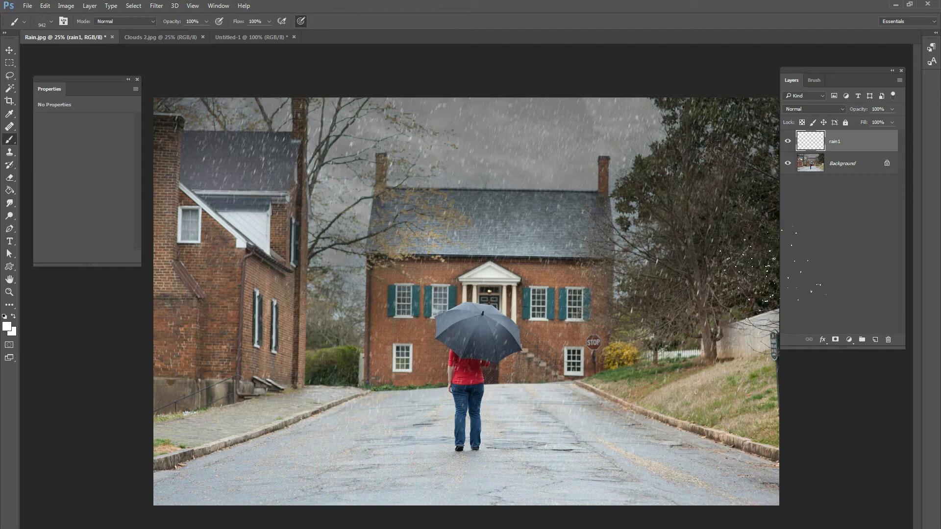
# Add a new layer above rain1 and name it rain2.
pyautogui.click(875, 340)
pyautogui.doubleClick(835, 142)
pyautogui.write('rain2')
pyautogui.press('Return')
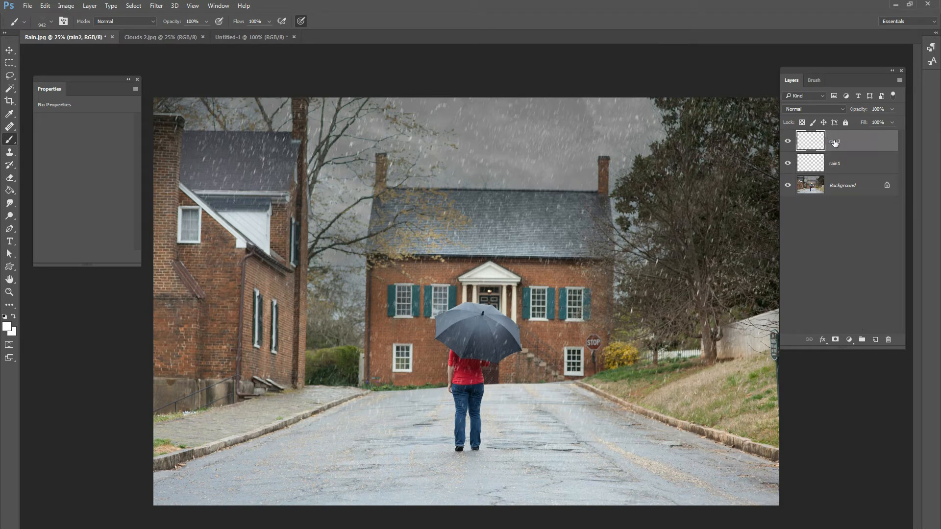
# Enlarge the raindrop brush to 1457 px and scatter medium-sized white drops over the whole photo on rain2.
pyautogui.rightClick(448, 174)
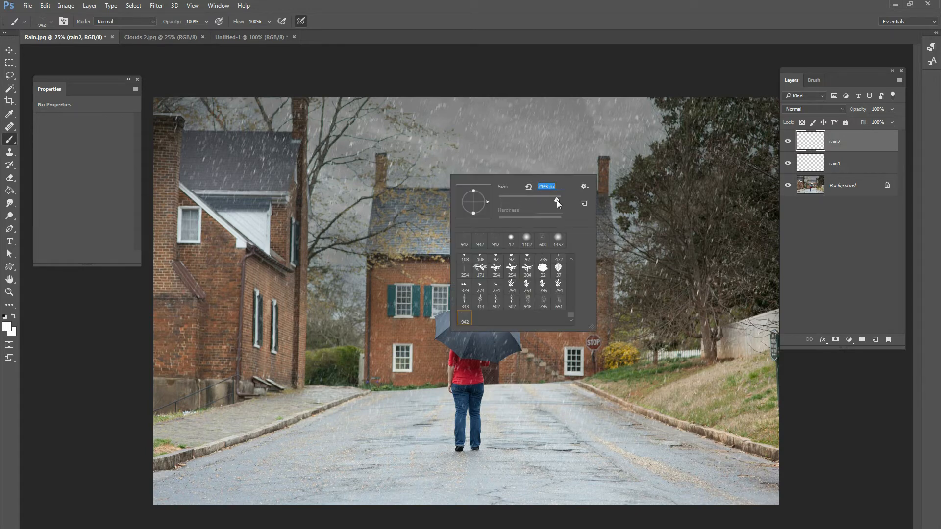
pyautogui.moveTo(556, 200); pyautogui.dragTo(556, 200)
pyautogui.click(549, 156)
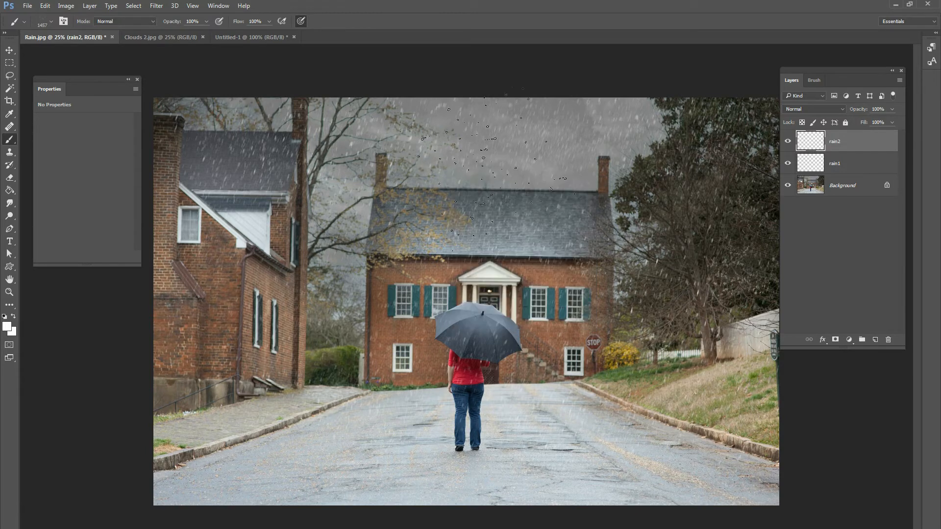
pyautogui.click(562, 162)
pyautogui.click(706, 192)
pyautogui.click(699, 335)
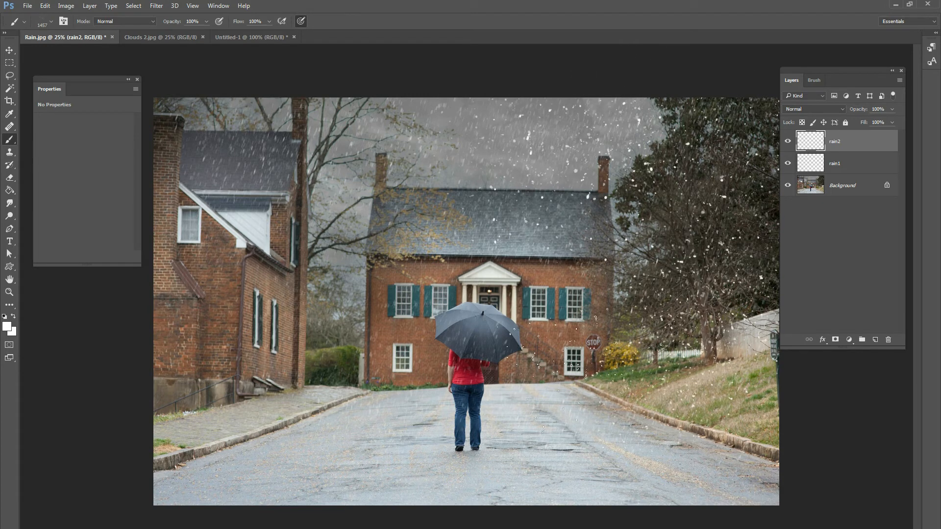
pyautogui.click(492, 340)
pyautogui.click(272, 343)
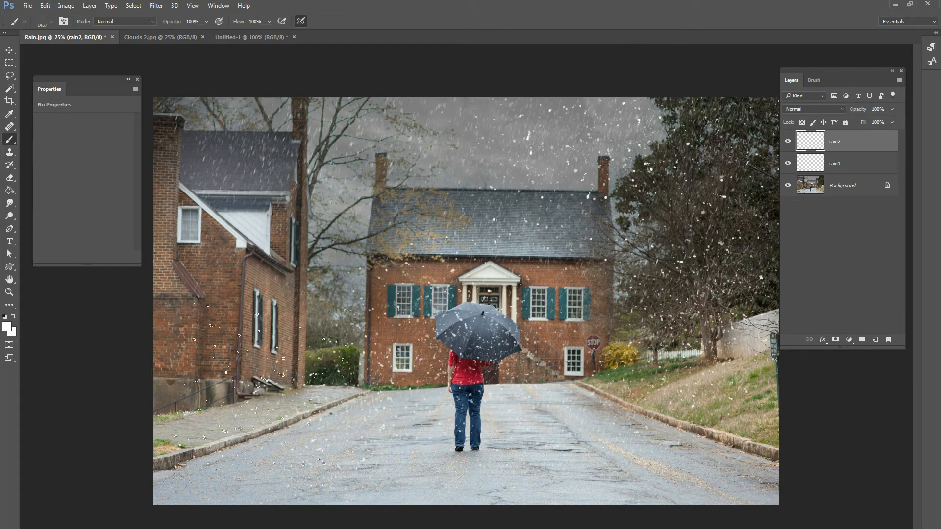
pyautogui.click(169, 275)
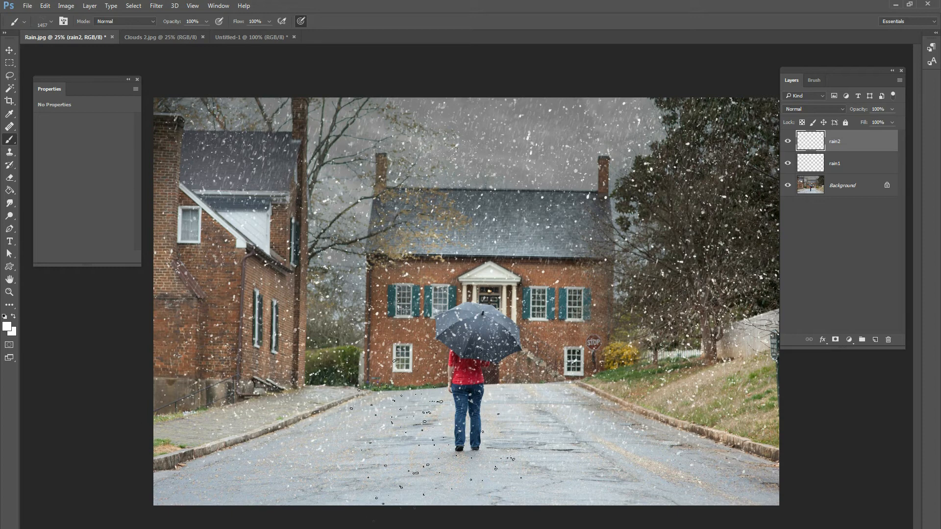
# Apply a Motion Blur to the rain2 layer with an angle of -83° and a distance of 50 pixels.
pyautogui.click(156, 6)
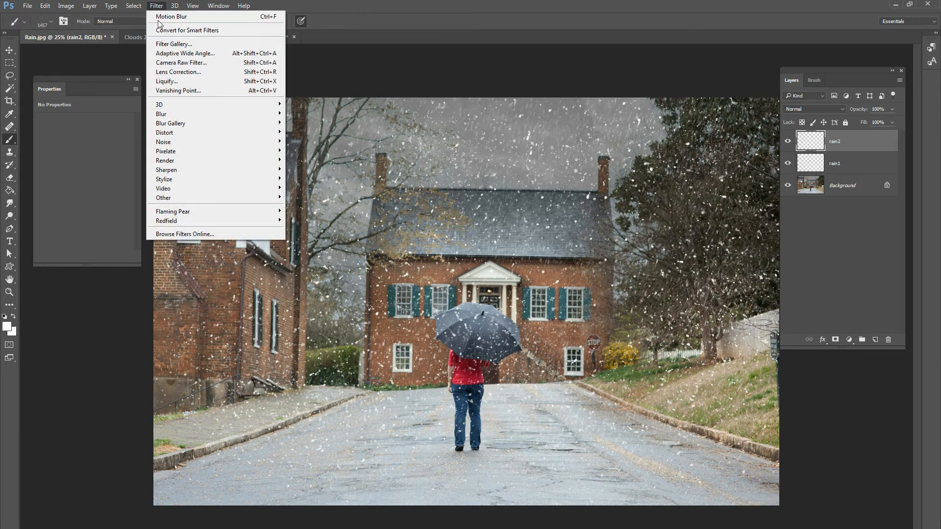
pyautogui.moveTo(206, 114)
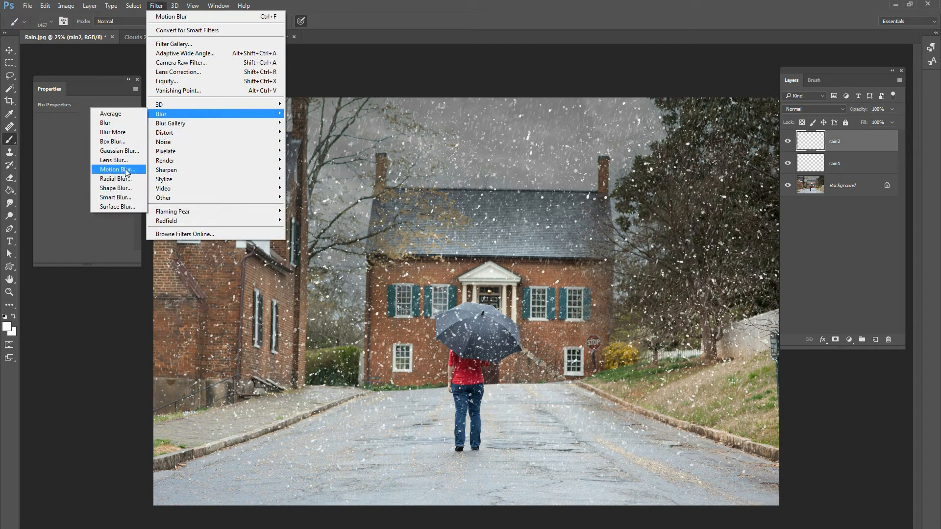
pyautogui.click(121, 170)
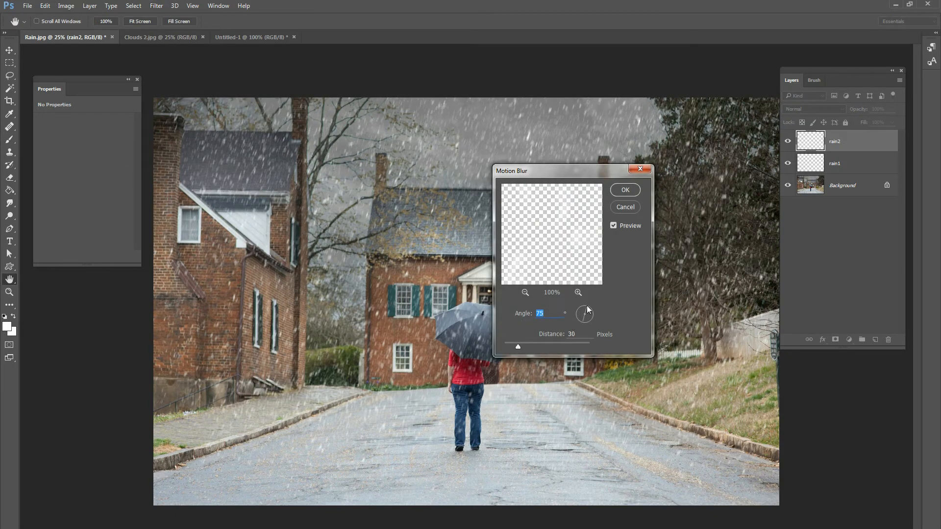
pyautogui.moveTo(587, 305); pyautogui.dragTo(577, 319)
pyautogui.moveTo(517, 347); pyautogui.dragTo(524, 347)
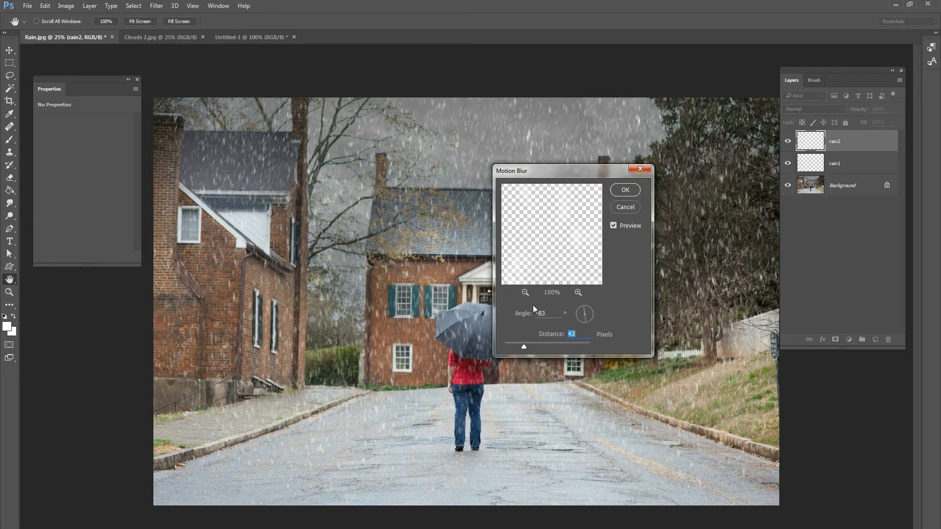
pyautogui.click(524, 346)
pyautogui.moveTo(525, 346); pyautogui.dragTo(528, 346)
pyautogui.click(617, 193)
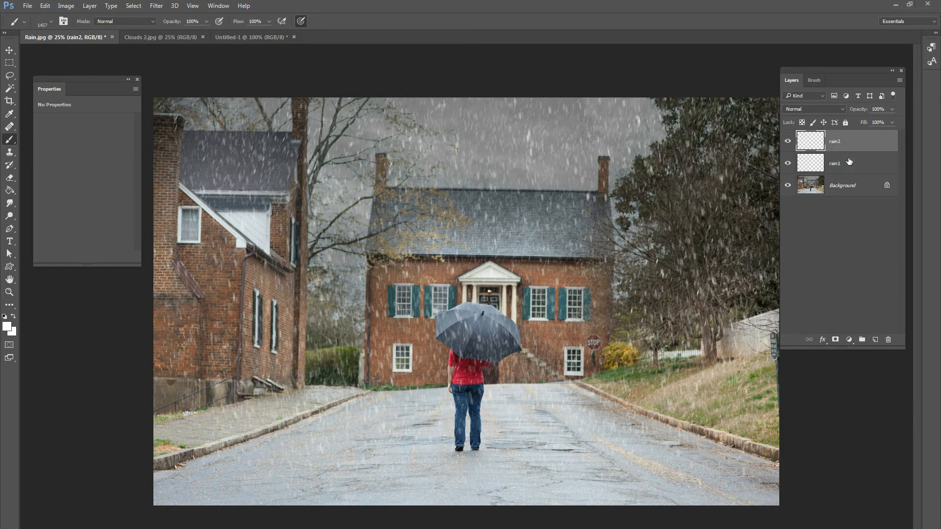
# Add a new layer above rain2 and name it rain3.
pyautogui.click(875, 339)
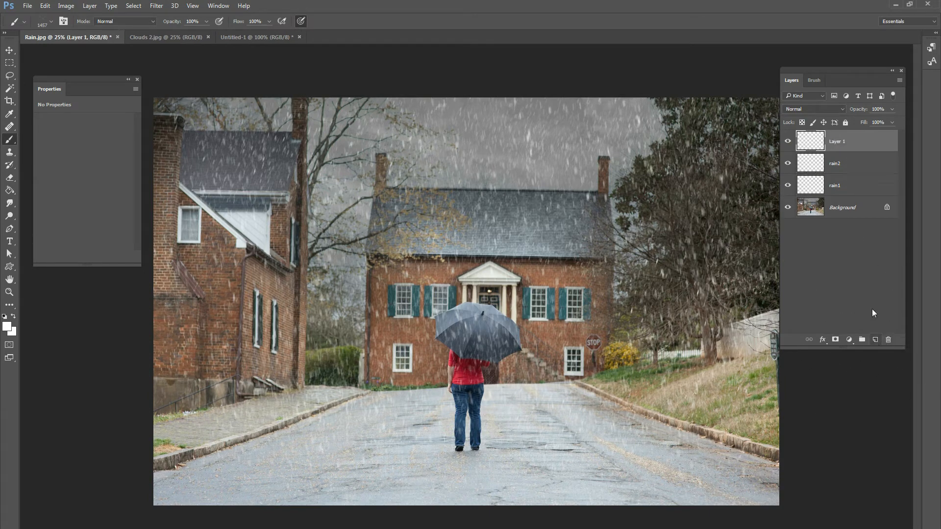
pyautogui.doubleClick(837, 141)
pyautogui.write('rain3')
pyautogui.press('Return')
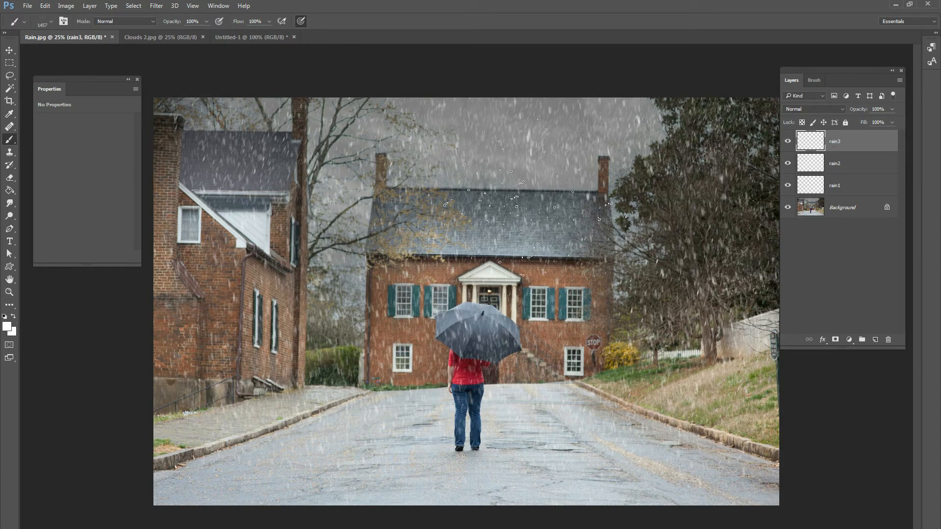
# Enlarge the raindrop brush to 2874 px and scatter large white drops over the whole photo on rain3.
pyautogui.rightClick(606, 214)
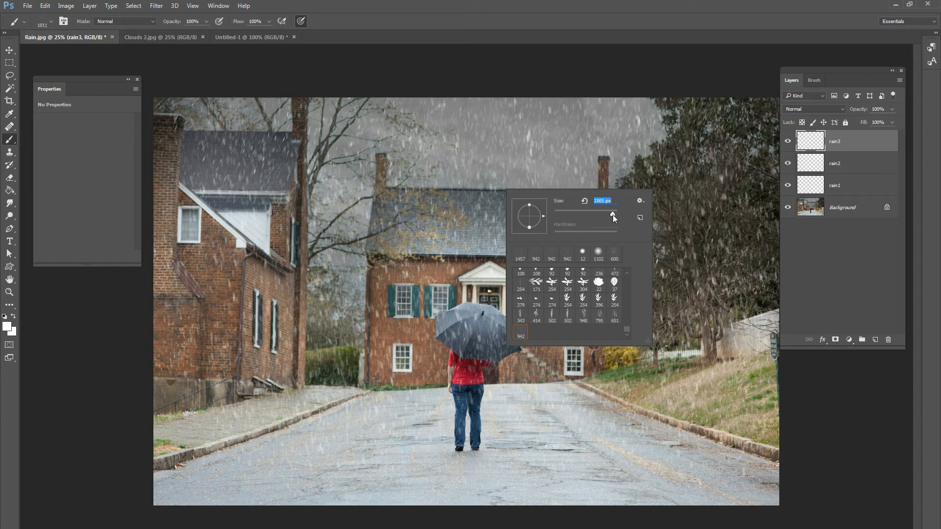
pyautogui.moveTo(613, 215); pyautogui.dragTo(613, 215)
pyautogui.click(566, 167)
pyautogui.click(547, 206)
pyautogui.click(302, 255)
pyautogui.click(290, 377)
pyautogui.click(299, 375)
pyautogui.click(625, 431)
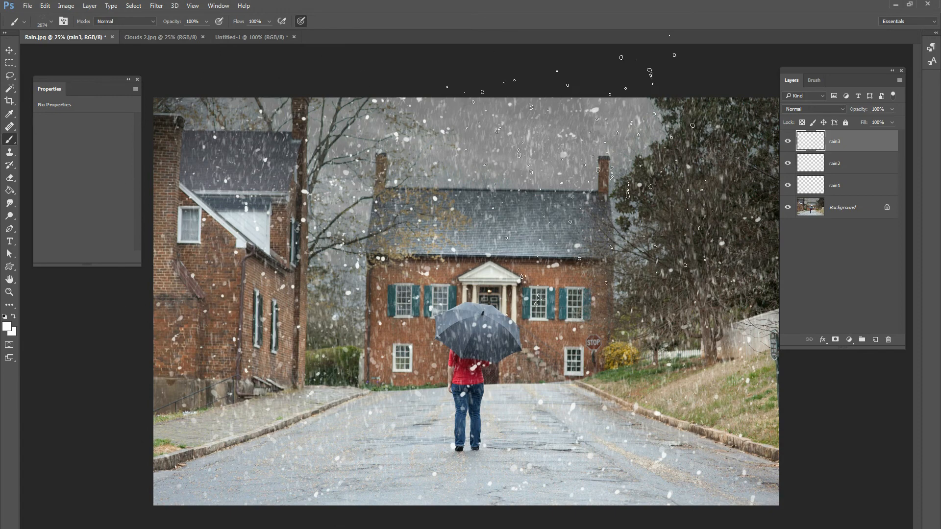
# Apply a Motion Blur to the rain3 layer with an angle of 85° and a distance of 106 pixels.
pyautogui.click(156, 6)
pyautogui.moveTo(186, 112)
pyautogui.click(118, 169)
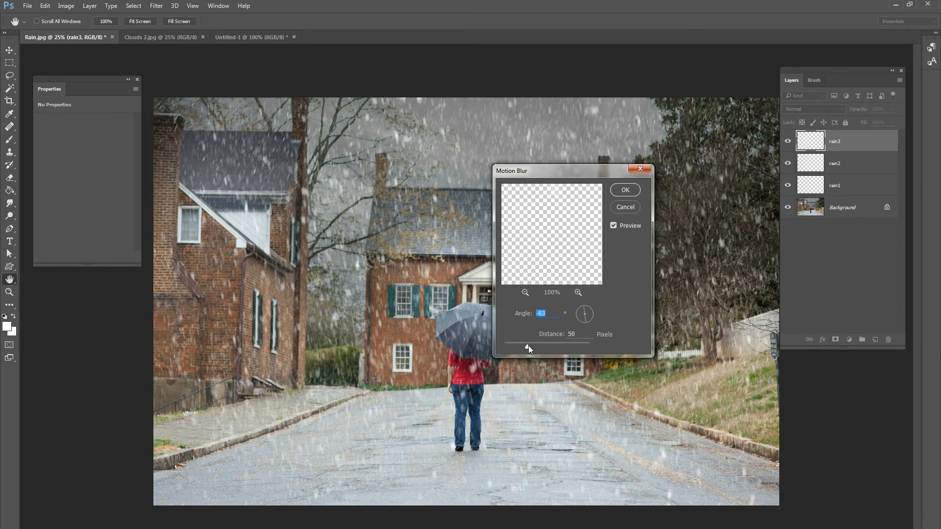
pyautogui.moveTo(529, 346); pyautogui.dragTo(535, 346)
pyautogui.moveTo(584, 305); pyautogui.dragTo(586, 304)
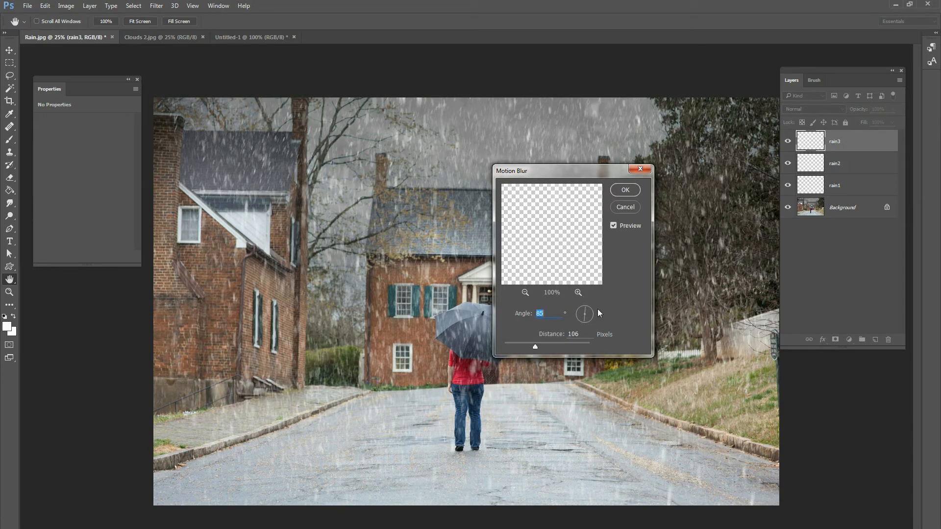
pyautogui.click(636, 192)
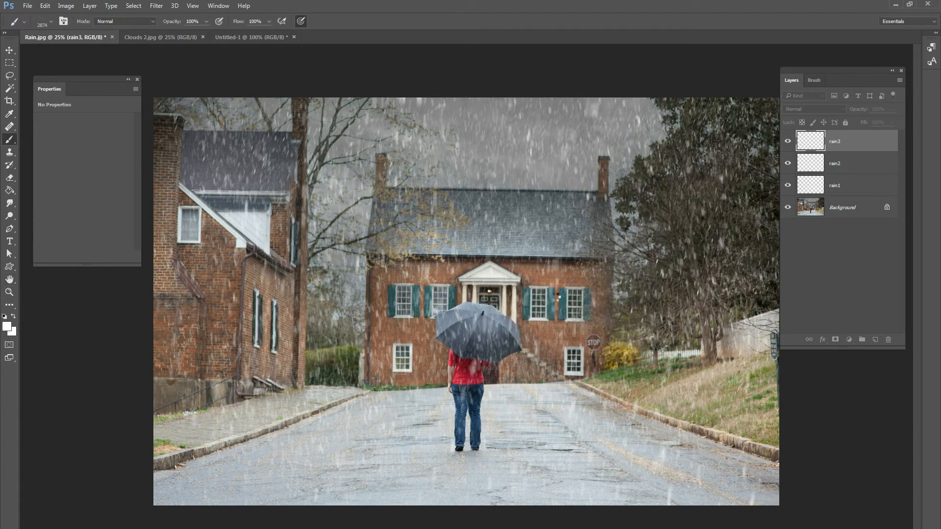
# Group the rain1, rain2 and rain3 layers and name the group foreground rain.
pyautogui.hotkey('ctrl', 'd')
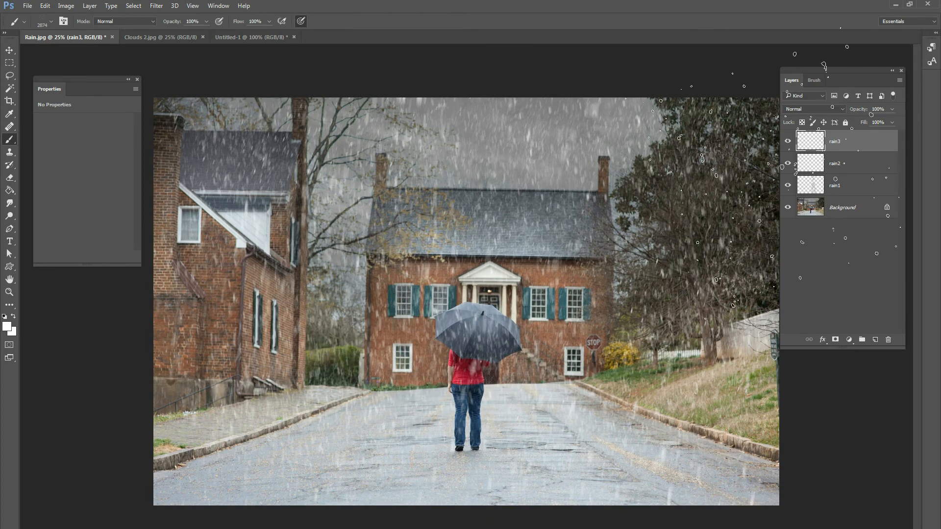
pyautogui.click(840, 182)
pyautogui.keyDown('shift'); pyautogui.click(837, 167); pyautogui.keyUp('shift')
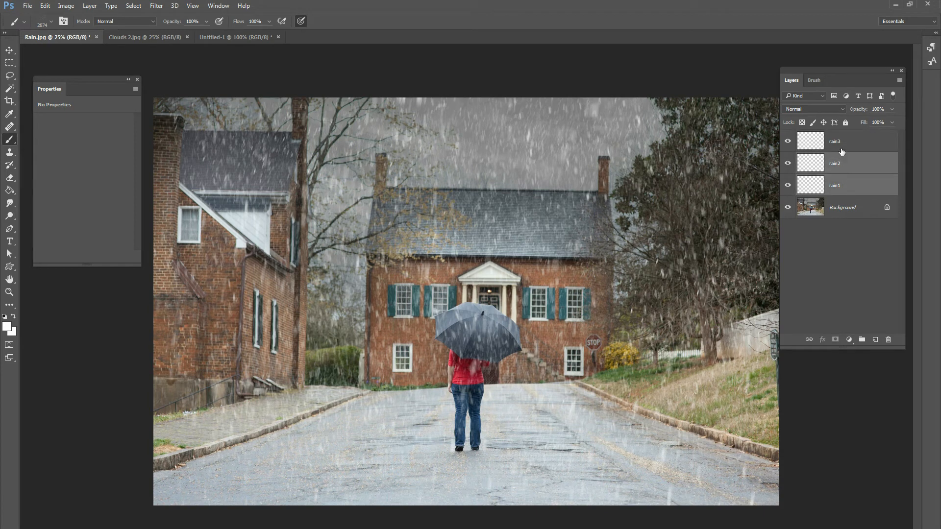
pyautogui.keyDown('shift'); pyautogui.click(837, 148); pyautogui.keyUp('shift')
pyautogui.hotkey('ctrl', 'g')
pyautogui.doubleClick(825, 136)
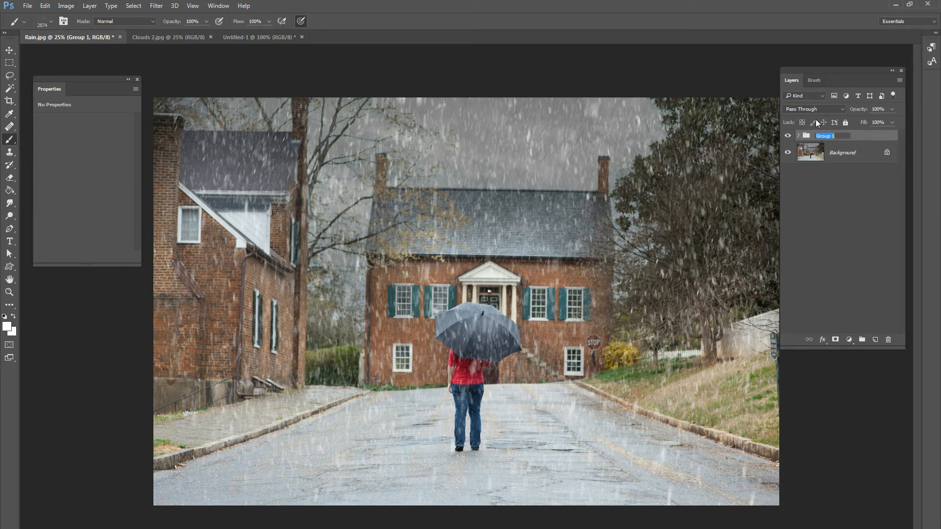
pyautogui.write('foreground rain')
pyautogui.press('Return')
# Toggle the foreground rain group's visibility to compare the scene with and without rain, leaving the group hidden.
pyautogui.click(787, 137)
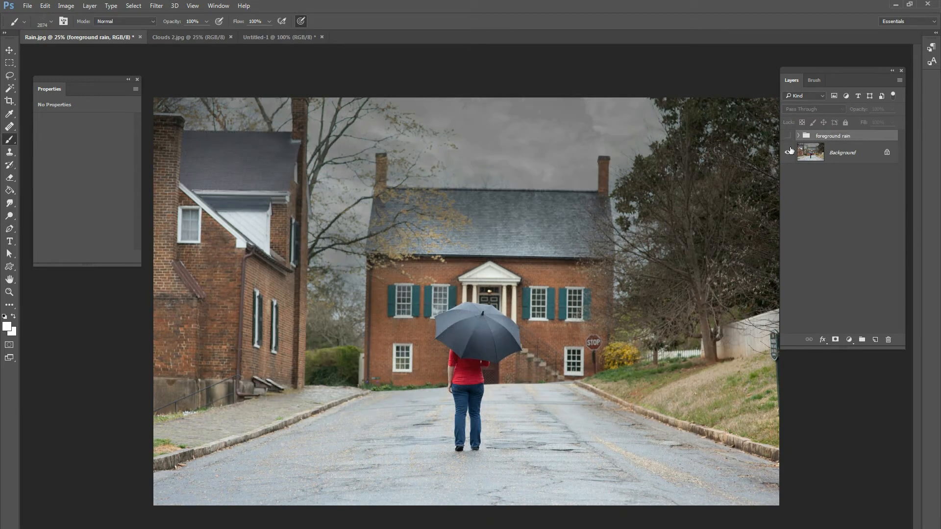
pyautogui.click(789, 137)
pyautogui.click(789, 137)
pyautogui.click(789, 137)
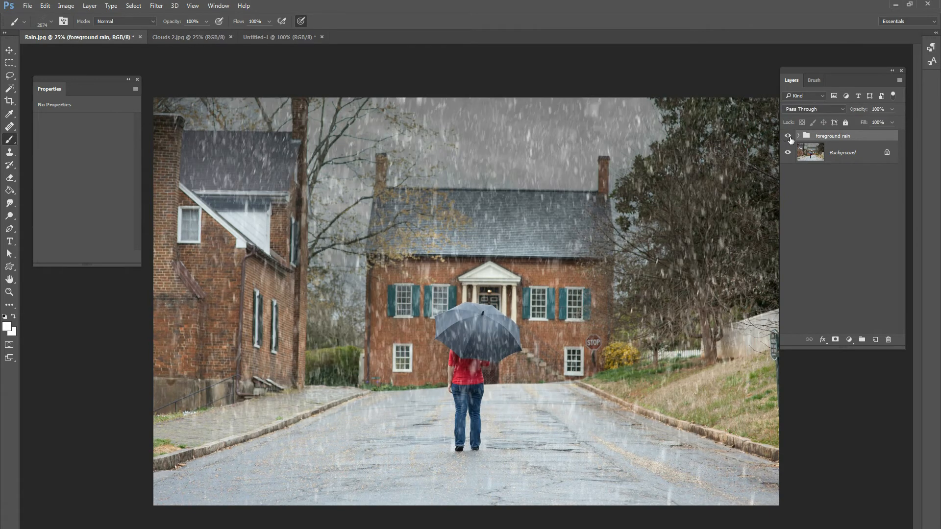
pyautogui.click(788, 137)
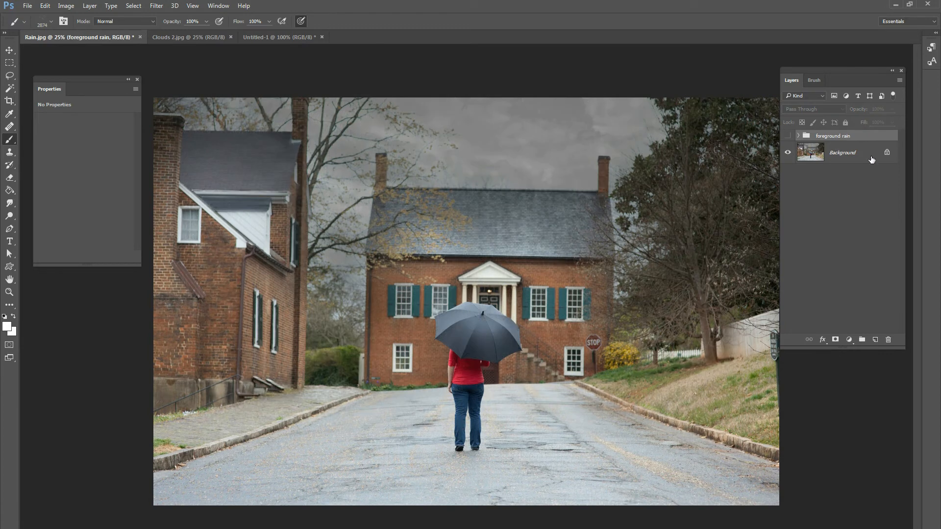
# Select the umbrella and the woman, including her arm and jeans, on the Background layer using the Quick Selection tool.
pyautogui.click(840, 157)
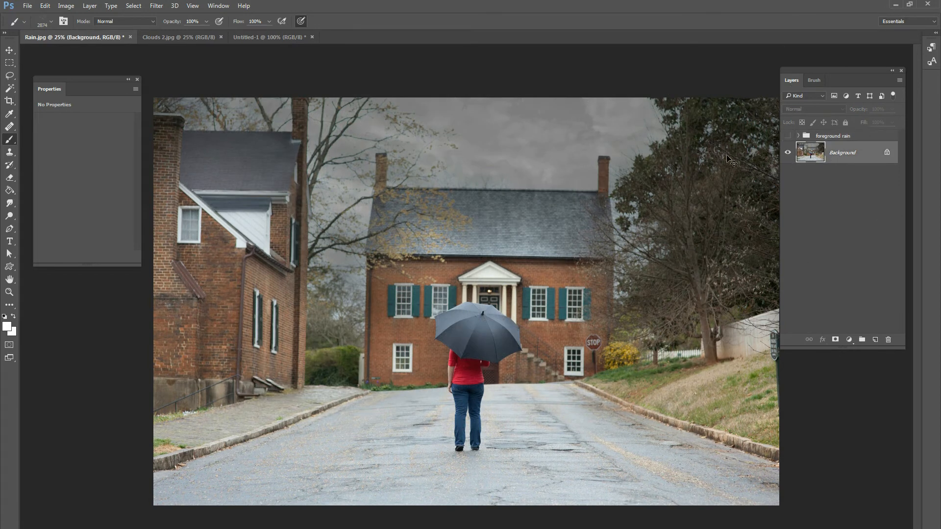
pyautogui.hotkey('ctrl', '+')
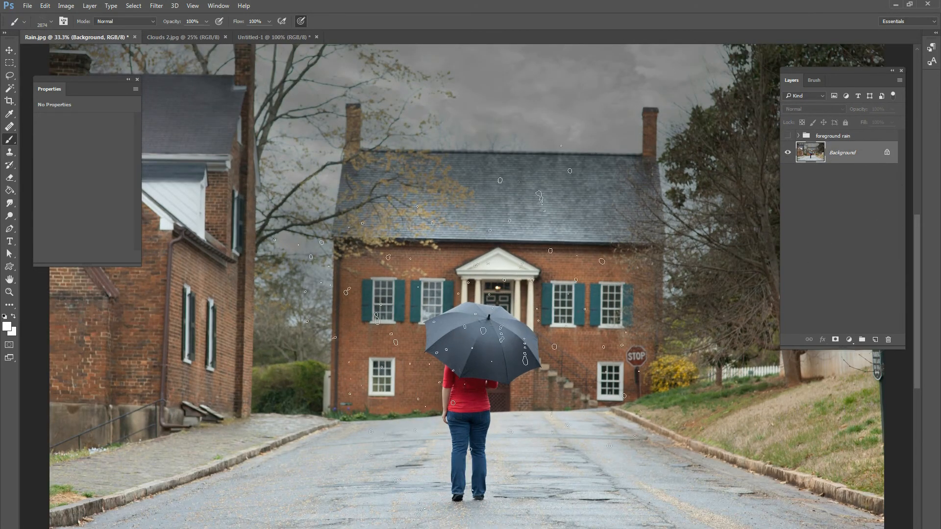
pyautogui.hotkey('ctrl', '+')
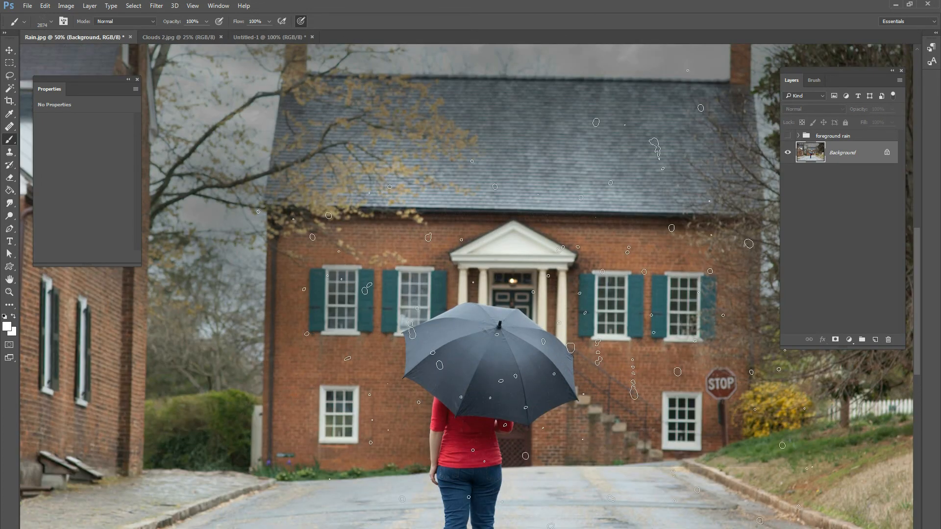
pyautogui.scroll(-5, 515, 294)
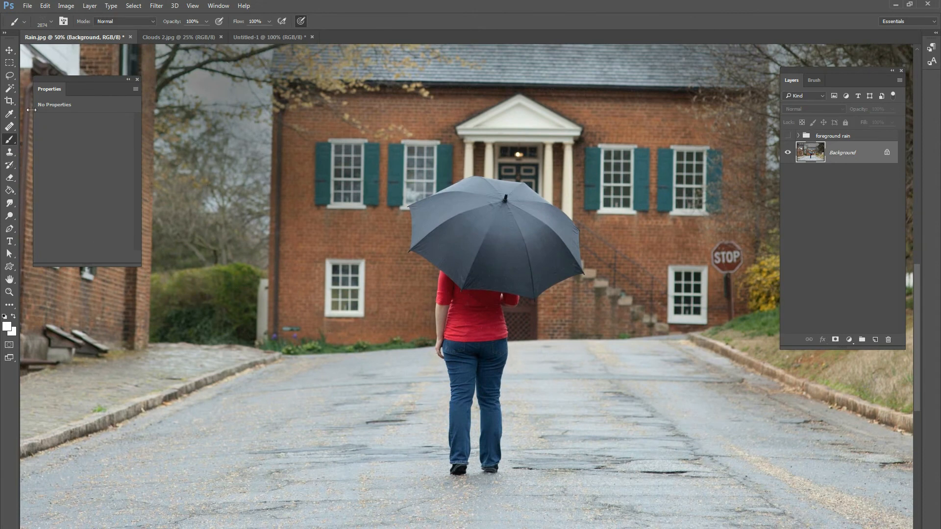
pyautogui.click(9, 88)
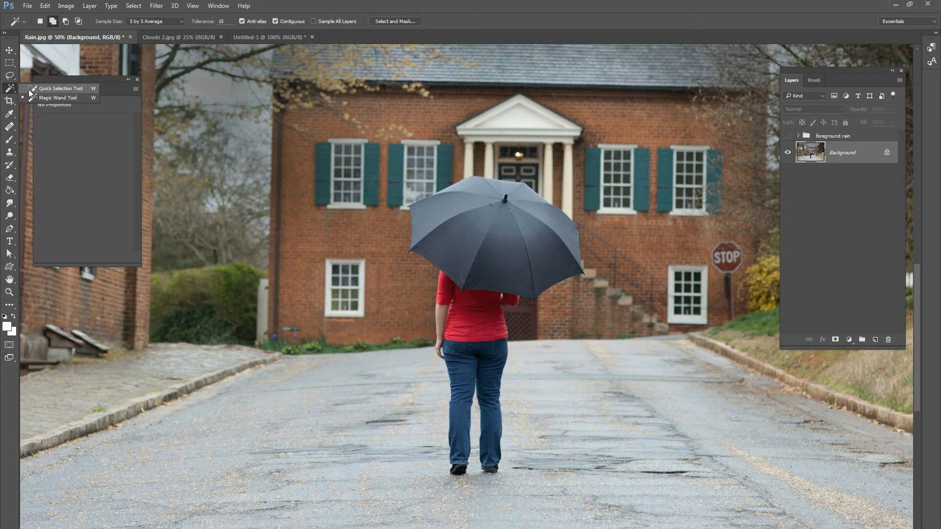
pyautogui.click(45, 89)
pyautogui.click(57, 22)
pyautogui.moveTo(486, 198)
pyautogui.mouseDown()
pyautogui.moveTo(573, 250)
pyautogui.moveTo(478, 326)
pyautogui.mouseUp()
pyautogui.moveTo(492, 364); pyautogui.dragTo(492, 373)
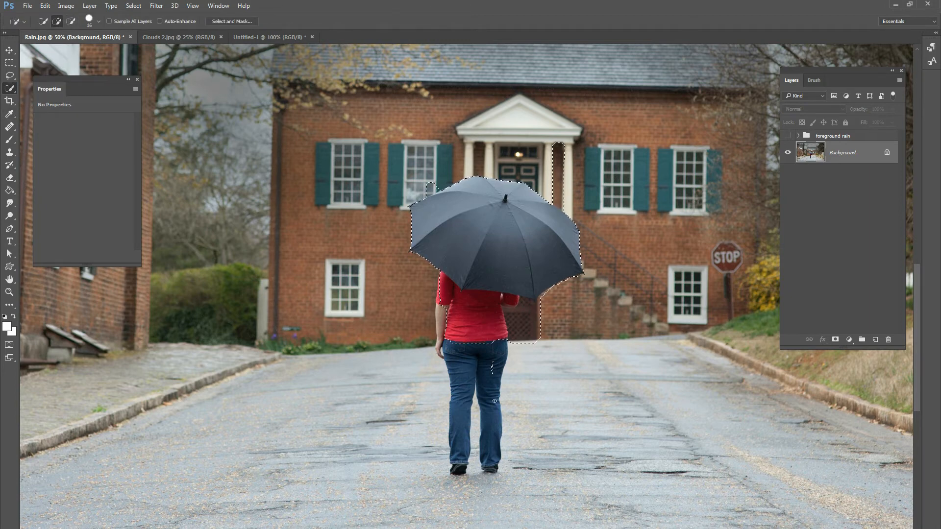
pyautogui.moveTo(492, 458)
pyautogui.mouseDown()
pyautogui.moveTo(488, 417)
pyautogui.moveTo(465, 459)
pyautogui.moveTo(466, 433)
pyautogui.mouseUp()
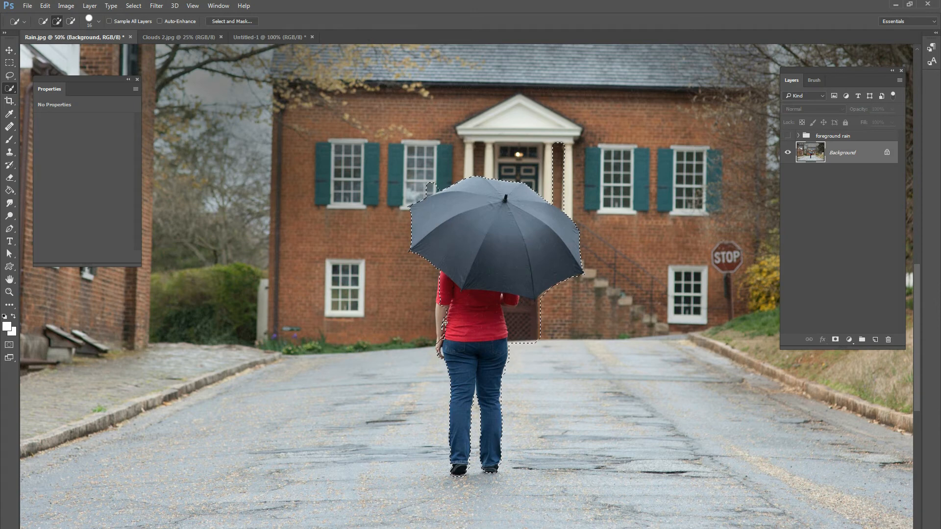
pyautogui.click(438, 332)
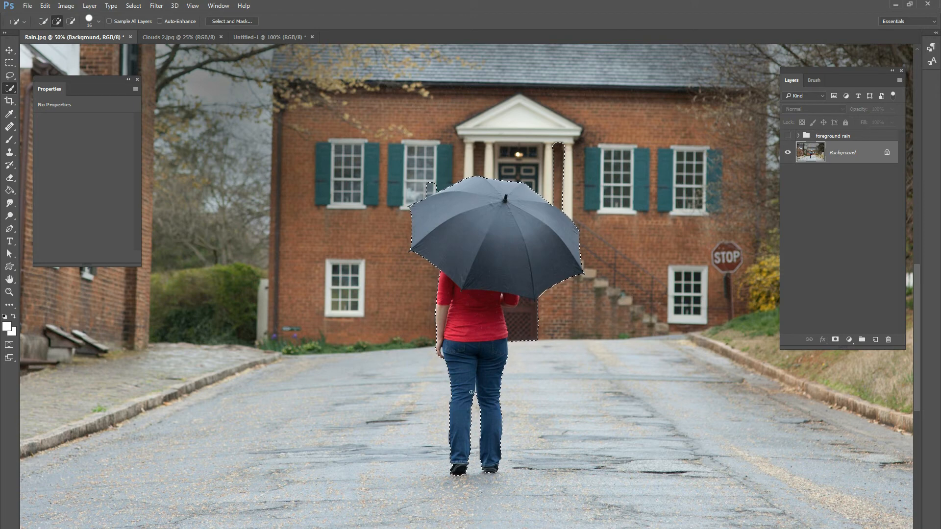
# Subtract the doorway column area beside the umbrella from the selection and copy the selected figure to a new layer.
pyautogui.press('alt')
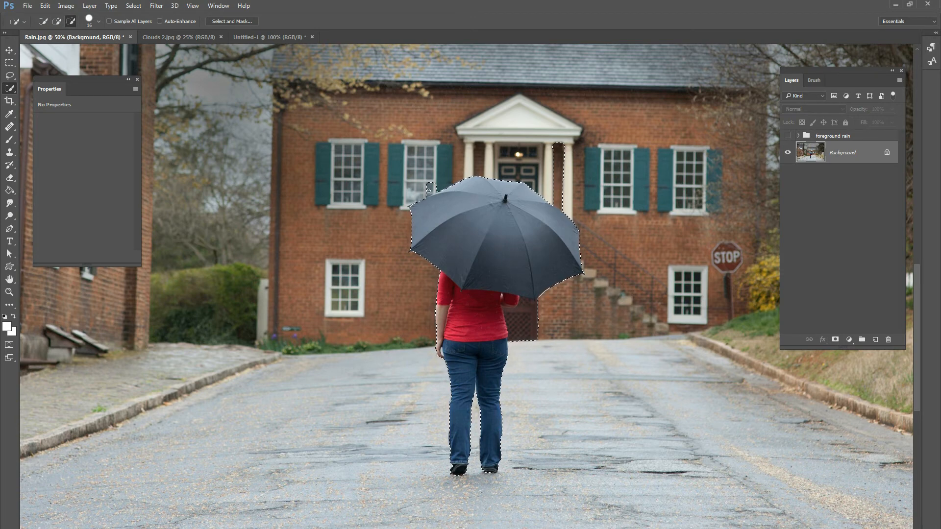
pyautogui.moveTo(562, 196); pyautogui.dragTo(565, 145)
pyautogui.hotkey('ctrl', 'j')
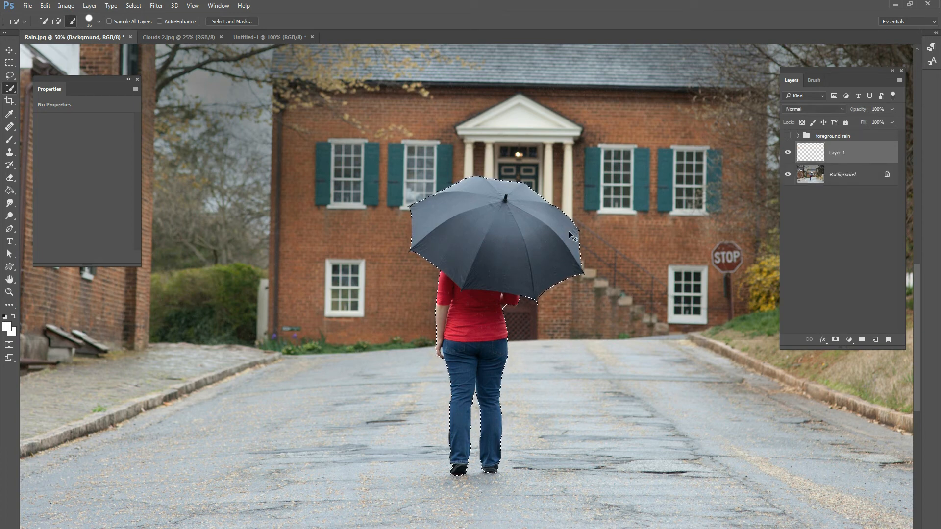
# Shift the copied figure aside to check the cut-out, and undo the move.
pyautogui.click(10, 50)
pyautogui.moveTo(543, 249); pyautogui.dragTo(592, 233)
pyautogui.hotkey('ctrl', 'z')
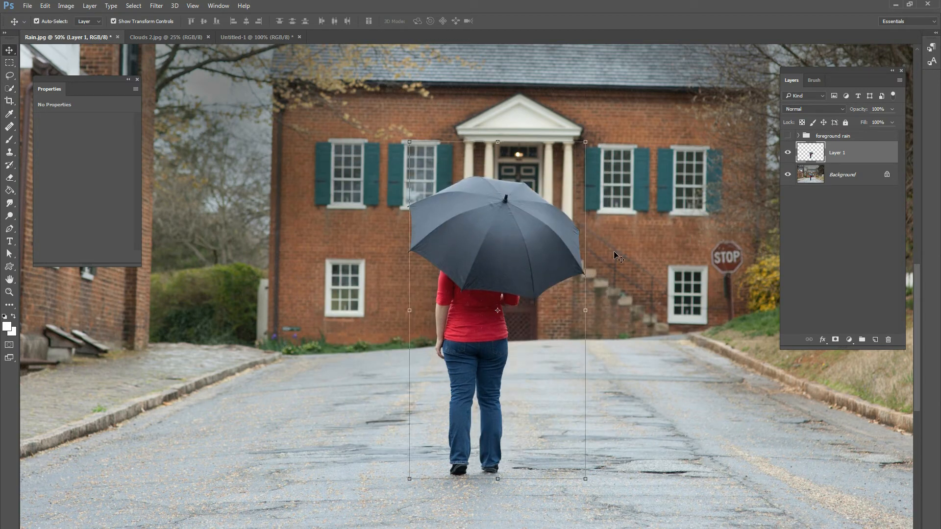
# Rename the layer containing the cut-out woman and umbrella as model.
pyautogui.click(836, 175)
pyautogui.doubleClick(838, 154)
pyautogui.write('mdoodel')
pyautogui.press('Return')
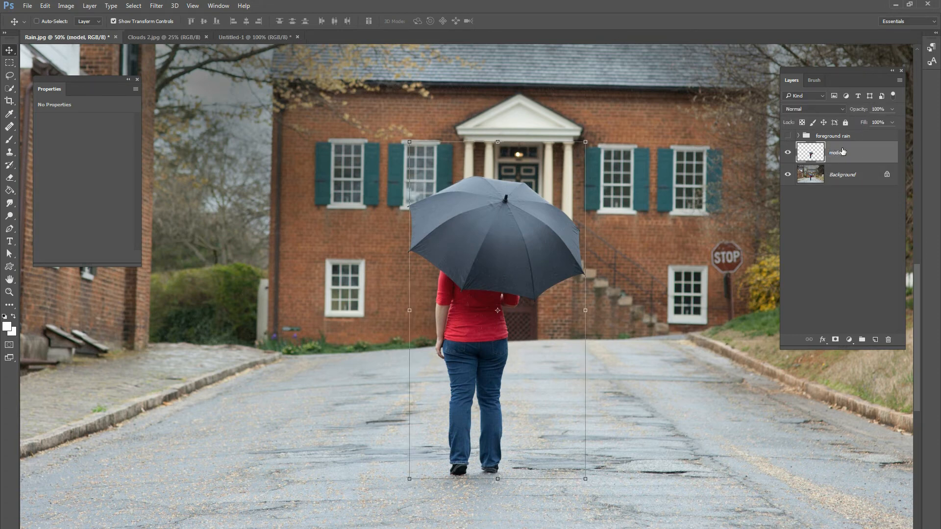
# Offset the model layer to show its separation from the Background, and undo the offset.
pyautogui.click(834, 175)
pyautogui.click(834, 176)
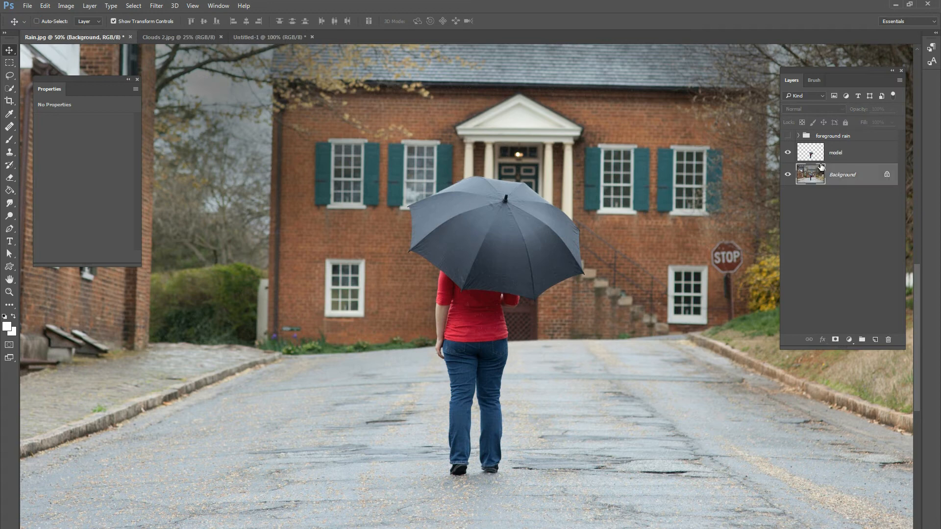
pyautogui.click(836, 152)
pyautogui.moveTo(575, 227); pyautogui.dragTo(616, 270)
pyautogui.hotkey('ctrl', 'z')
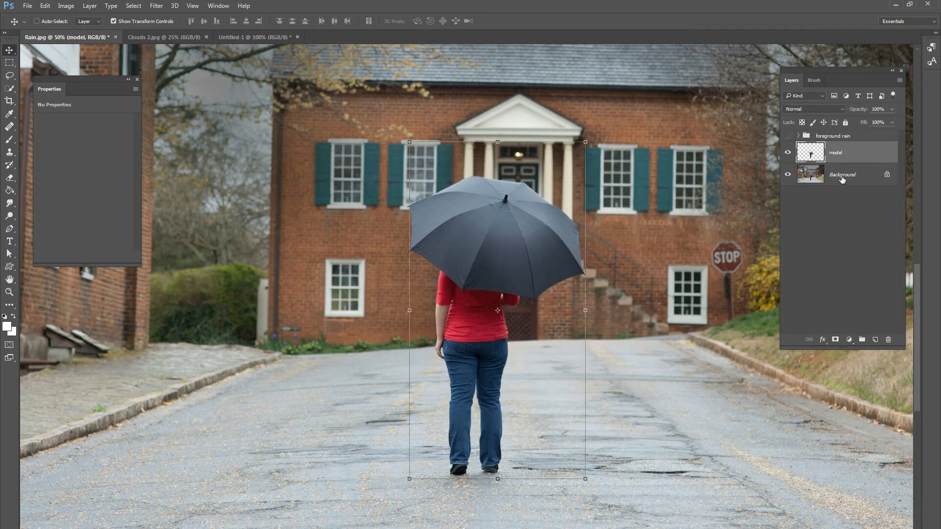
# Add a new layer between the Background and model layers and name it rain4.
pyautogui.click(840, 178)
pyautogui.click(875, 340)
pyautogui.doubleClick(836, 175)
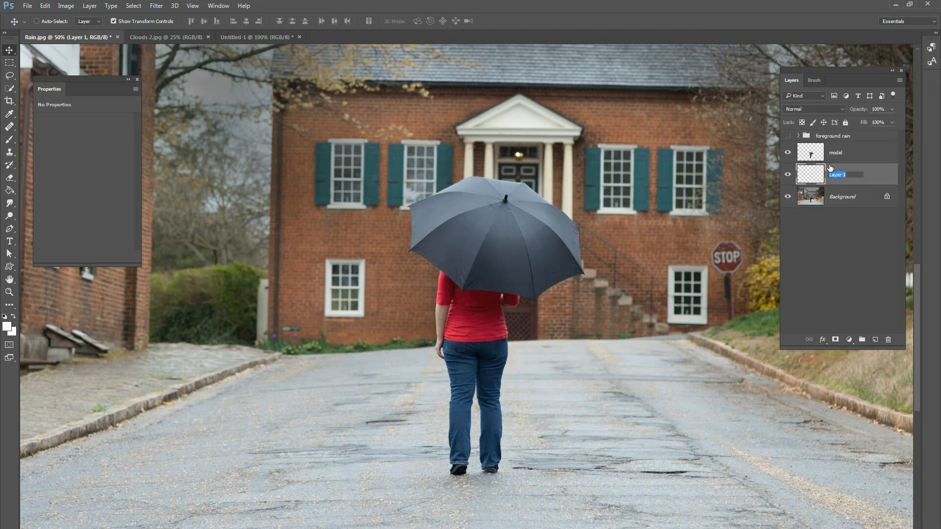
pyautogui.write('rain3344')
pyautogui.press('Return')
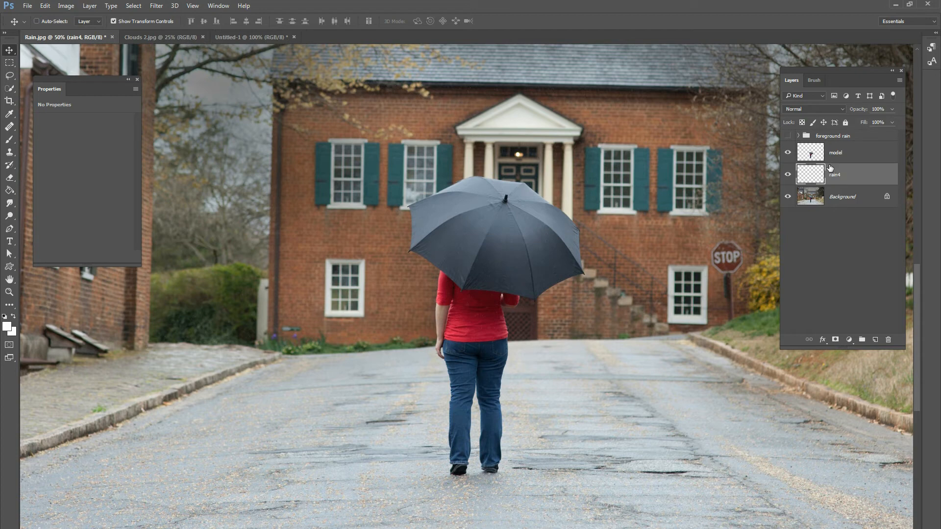
# Choose the Brush tool and set the raindrop brush size to 800 px for painting on rain4.
pyautogui.click(10, 140)
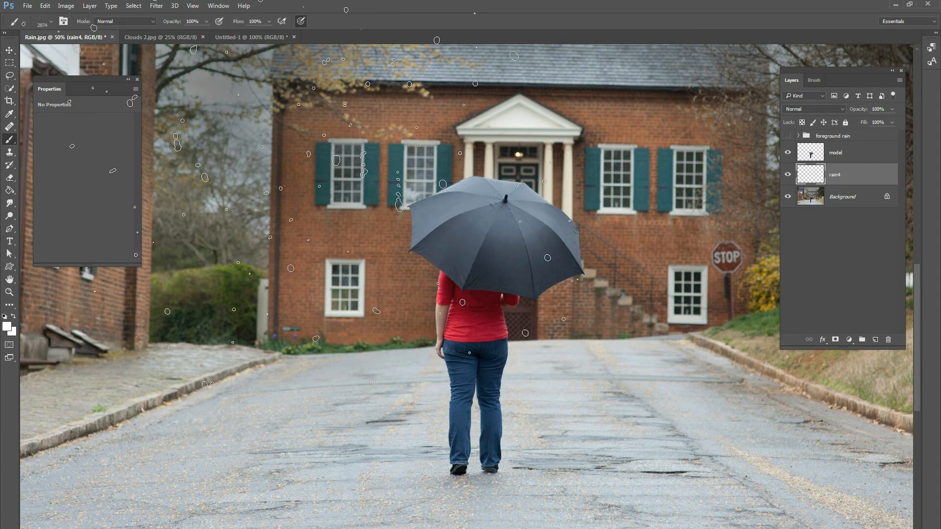
pyautogui.hotkey('ctrl', '-')
pyautogui.hotkey('ctrl', '-')
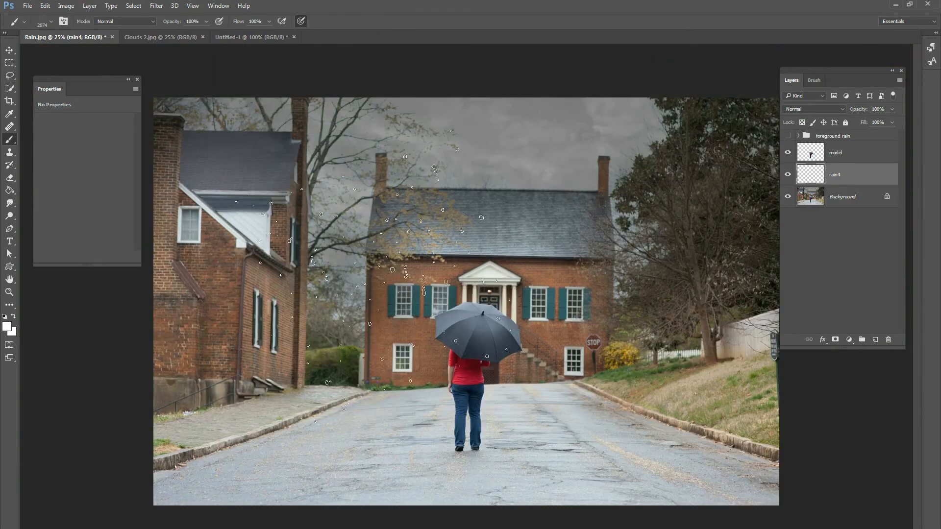
pyautogui.rightClick(519, 267)
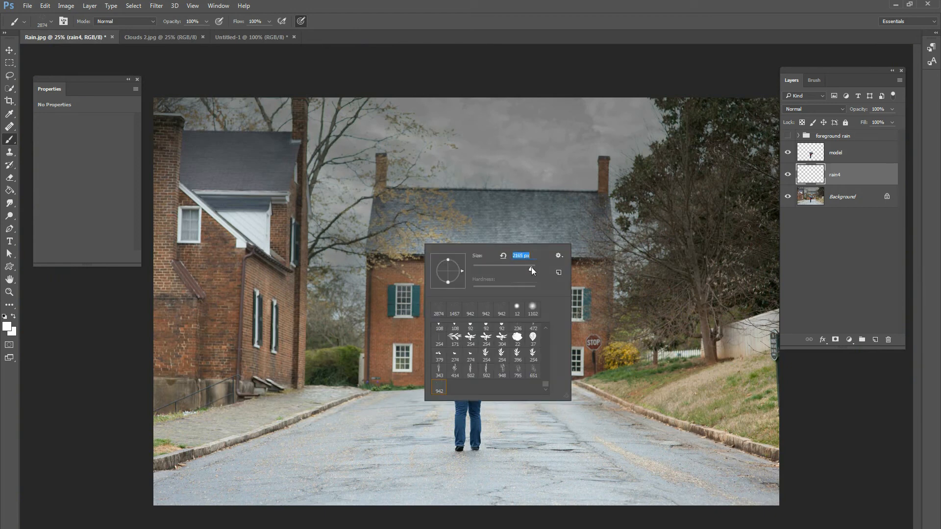
pyautogui.moveTo(529, 268); pyautogui.dragTo(530, 269)
pyautogui.write('800')
pyautogui.press('Return')
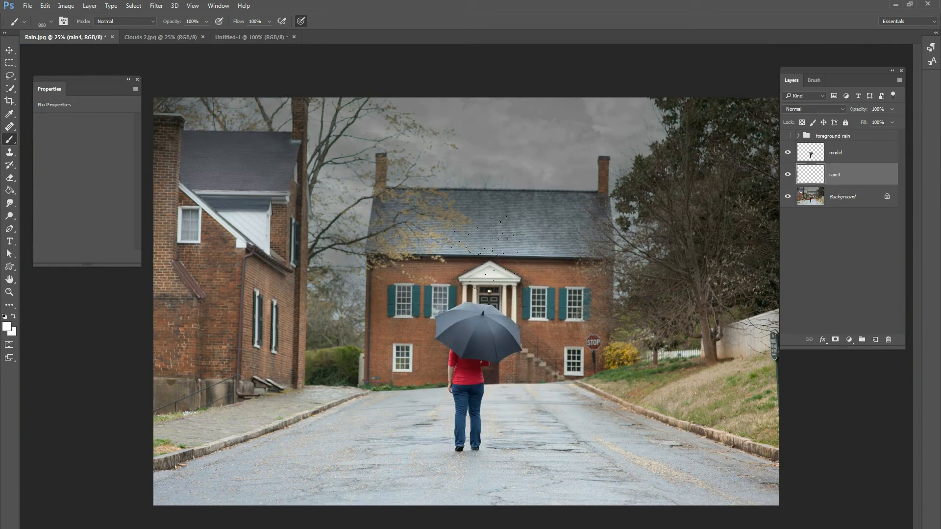
# Set the foreground color to light grey b5b5b5.
pyautogui.click(7, 327)
pyautogui.moveTo(61, 197); pyautogui.dragTo(44, 218)
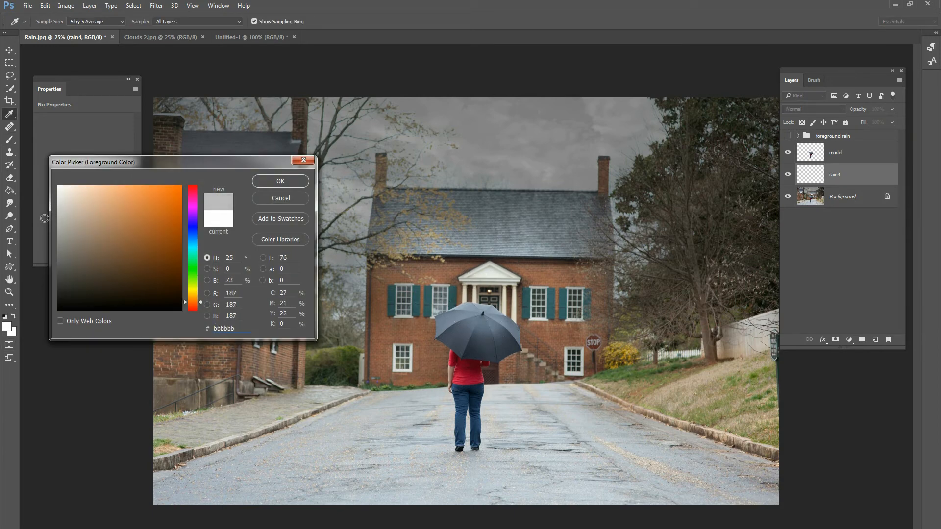
pyautogui.click(272, 183)
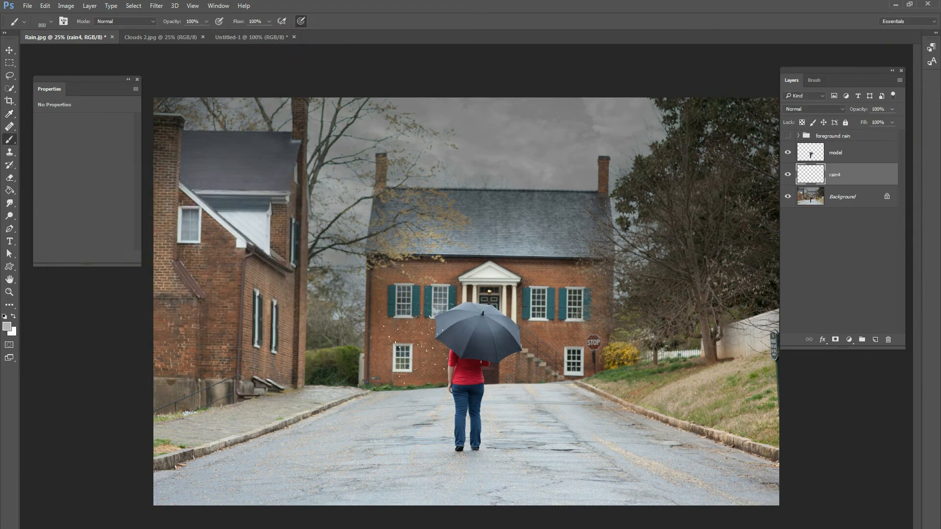
# Paint small grey raindrops on rain4 over the houses, roofs, trees and sky behind the woman.
pyautogui.moveTo(341, 331); pyautogui.dragTo(274, 311)
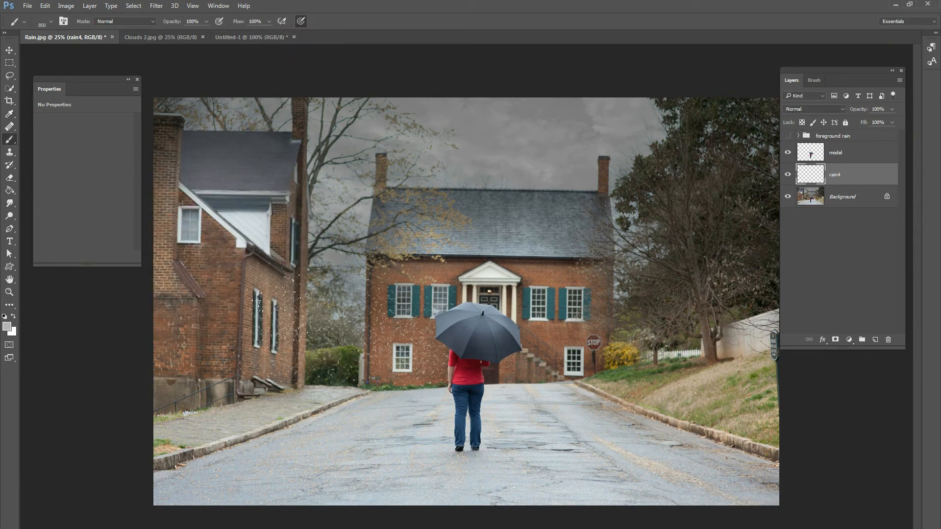
pyautogui.moveTo(440, 285); pyautogui.dragTo(472, 346)
pyautogui.moveTo(510, 272); pyautogui.dragTo(538, 235)
pyautogui.moveTo(615, 336); pyautogui.dragTo(556, 362)
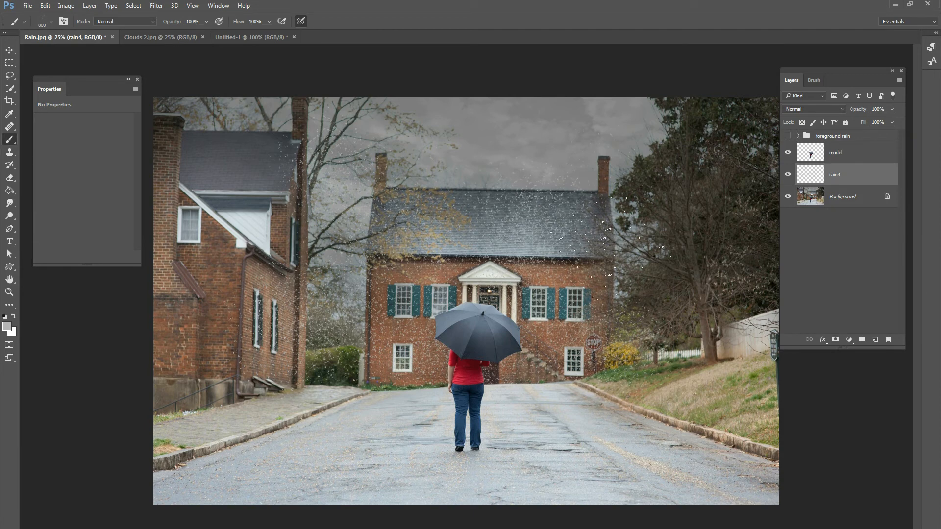
pyautogui.moveTo(696, 250)
pyautogui.mouseDown()
pyautogui.moveTo(733, 191)
pyautogui.moveTo(782, 299)
pyautogui.moveTo(680, 198)
pyautogui.moveTo(654, 157)
pyautogui.mouseUp()
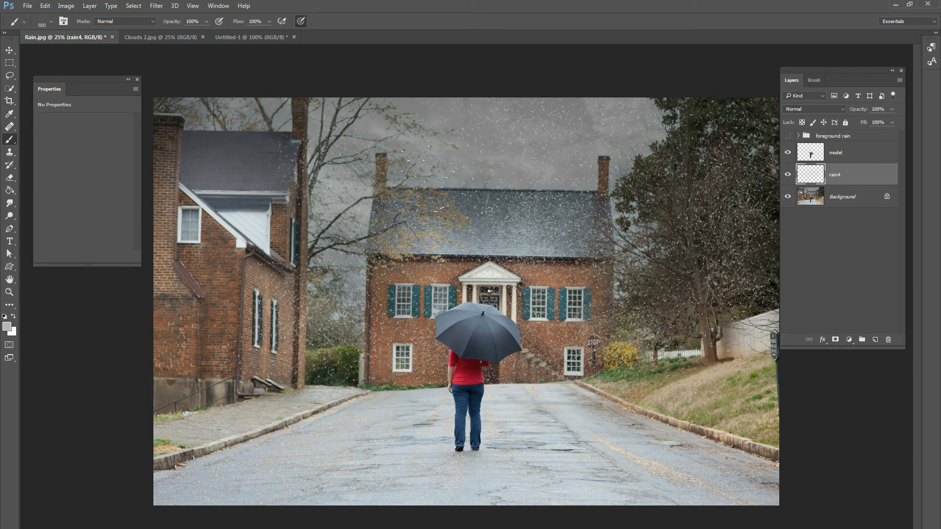
pyautogui.moveTo(233, 174); pyautogui.dragTo(120, 159)
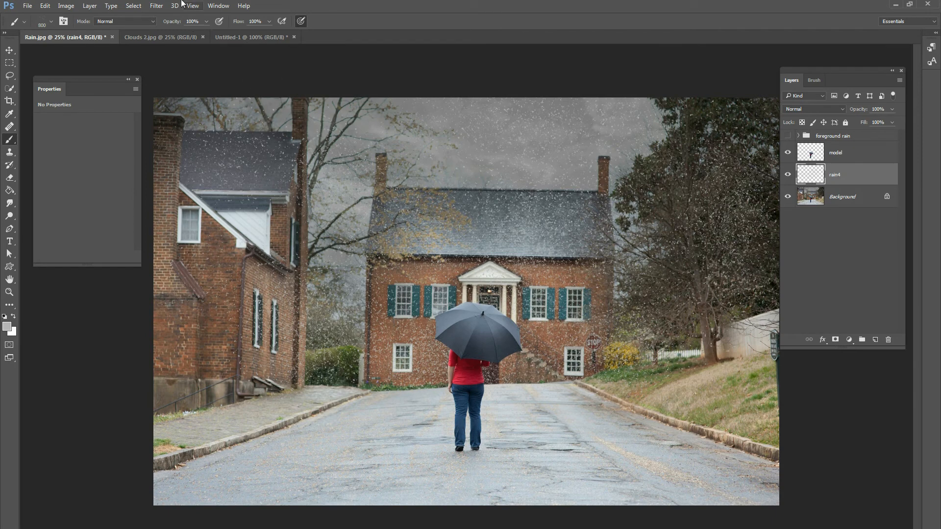
# Apply a Motion Blur to the rain4 layer with a near-vertical angle and a shorter distance than the rain3 blur.
pyautogui.click(157, 6)
pyautogui.moveTo(165, 115)
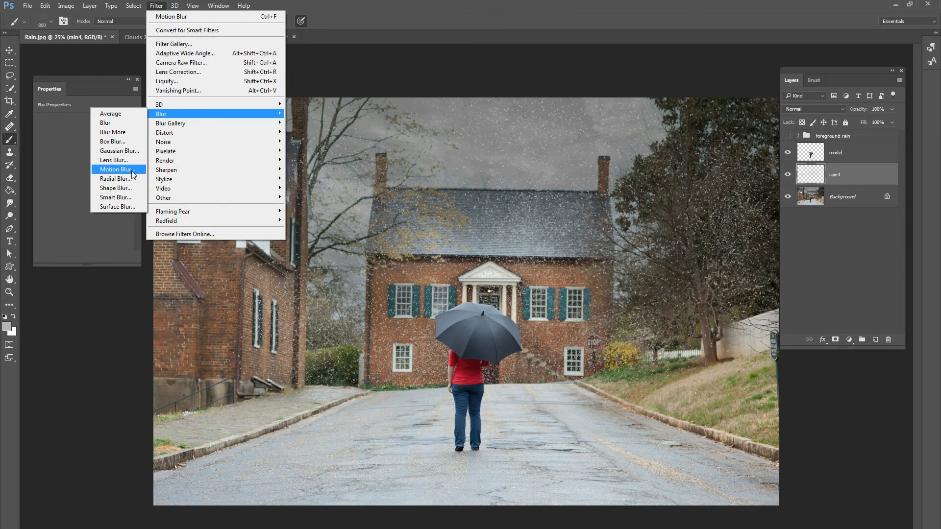
pyautogui.click(118, 169)
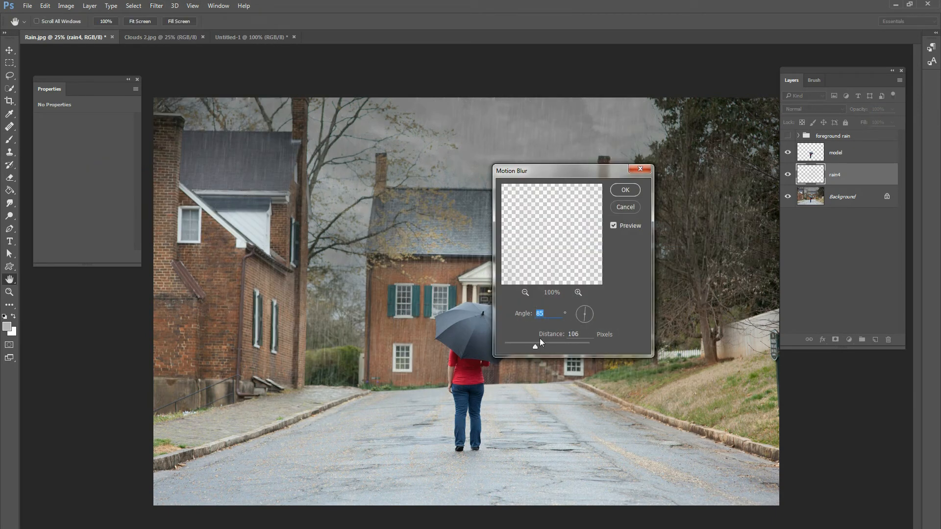
pyautogui.moveTo(585, 325); pyautogui.dragTo(587, 310)
pyautogui.write('-')
pyautogui.moveTo(536, 346); pyautogui.dragTo(527, 345)
pyautogui.click(626, 191)
pyautogui.press('b')
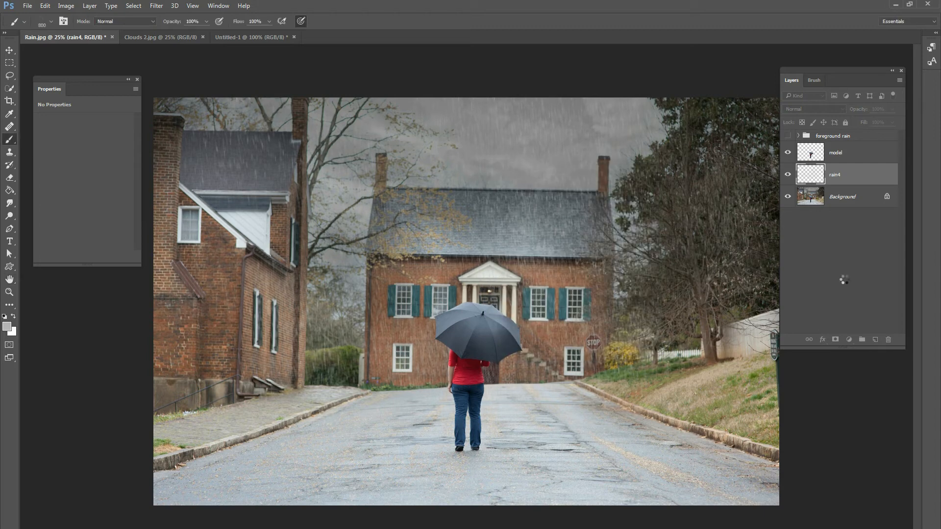
# Create a new layer above rain4 and name it rain5.
pyautogui.click(875, 339)
pyautogui.doubleClick(842, 171)
pyautogui.write('rain5')
pyautogui.press('Return')
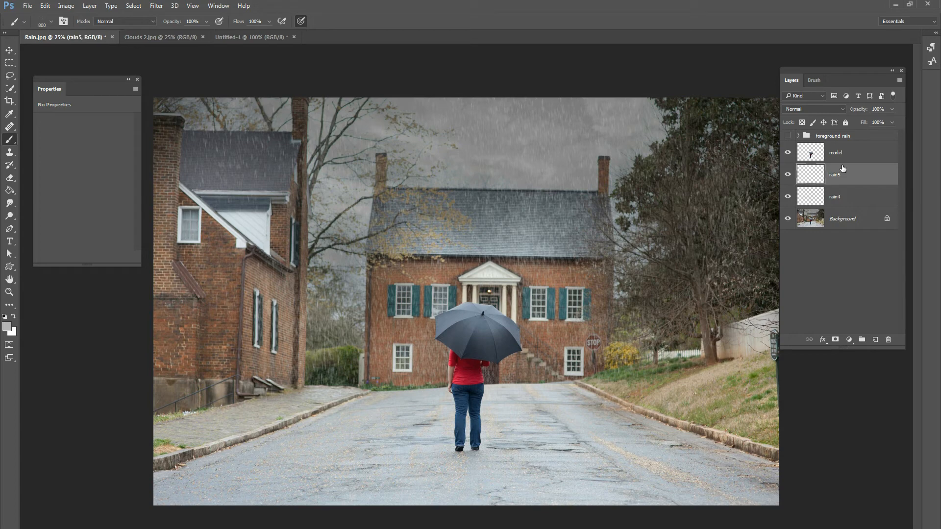
# Reduce the raindrop brush to 480 px and paint fine grey drops on rain5 over the houses, roofs and trees behind the woman.
pyautogui.rightClick(526, 342)
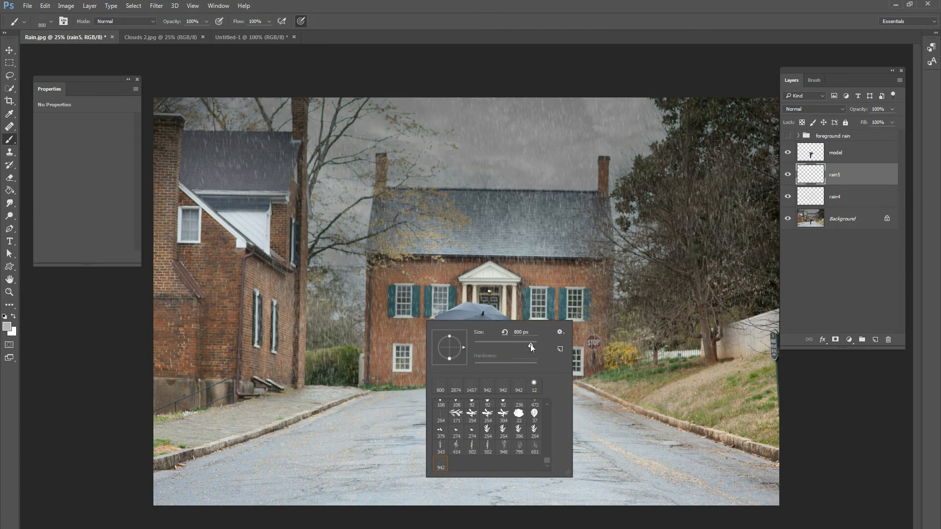
pyautogui.click(530, 345)
pyautogui.click(402, 343)
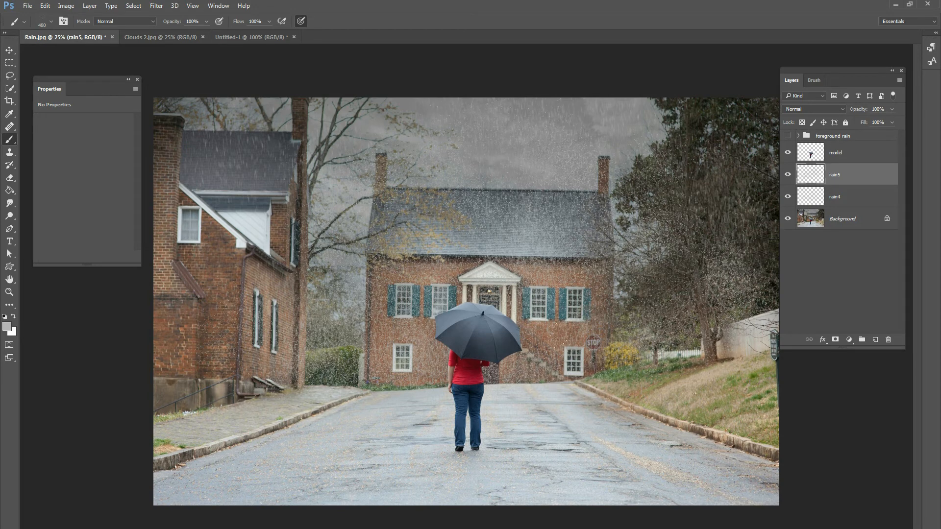
pyautogui.moveTo(678, 214)
pyautogui.mouseDown()
pyautogui.moveTo(678, 229)
pyautogui.moveTo(746, 300)
pyautogui.moveTo(736, 180)
pyautogui.moveTo(798, 313)
pyautogui.mouseUp()
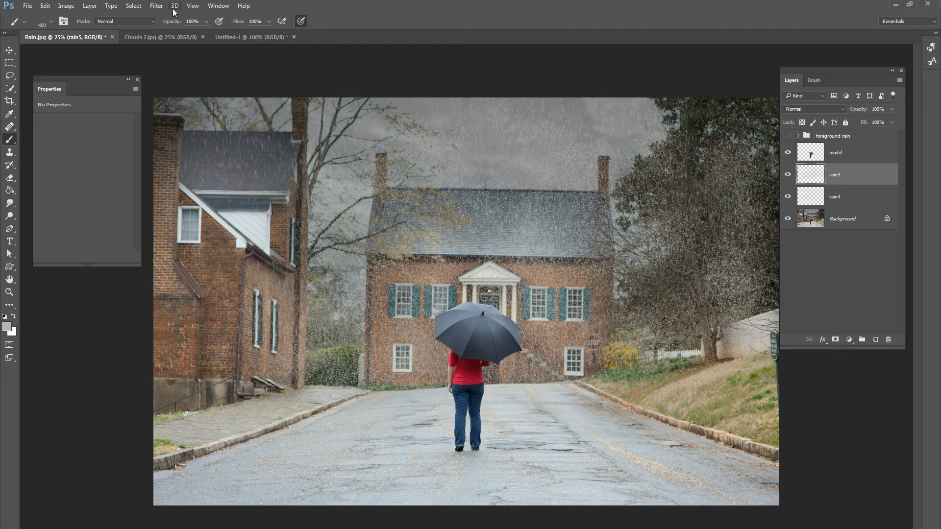
# Apply a Motion Blur to the rain5 layer with a near-vertical angle and a short distance.
pyautogui.click(157, 5)
pyautogui.moveTo(163, 113)
pyautogui.click(118, 169)
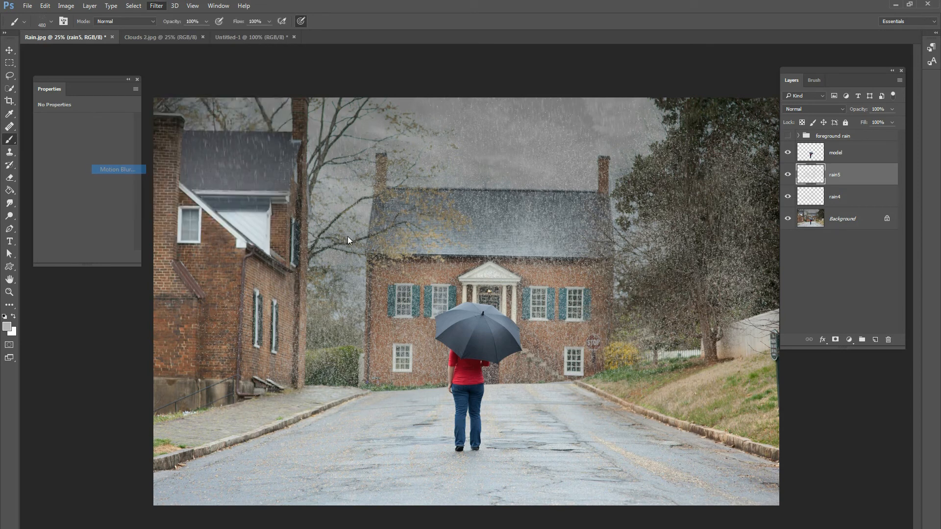
pyautogui.click(585, 309)
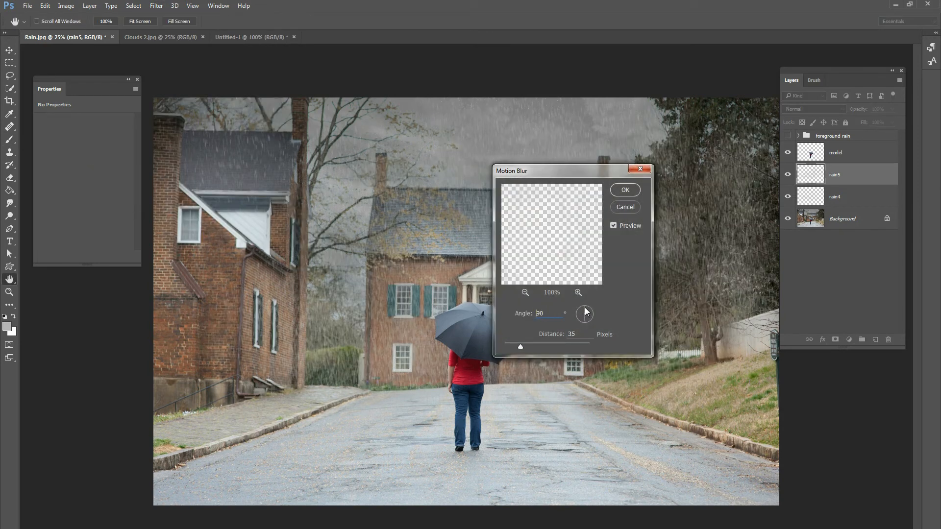
pyautogui.moveTo(586, 310); pyautogui.dragTo(587, 311)
pyautogui.moveTo(522, 345); pyautogui.dragTo(531, 346)
pyautogui.click(625, 197)
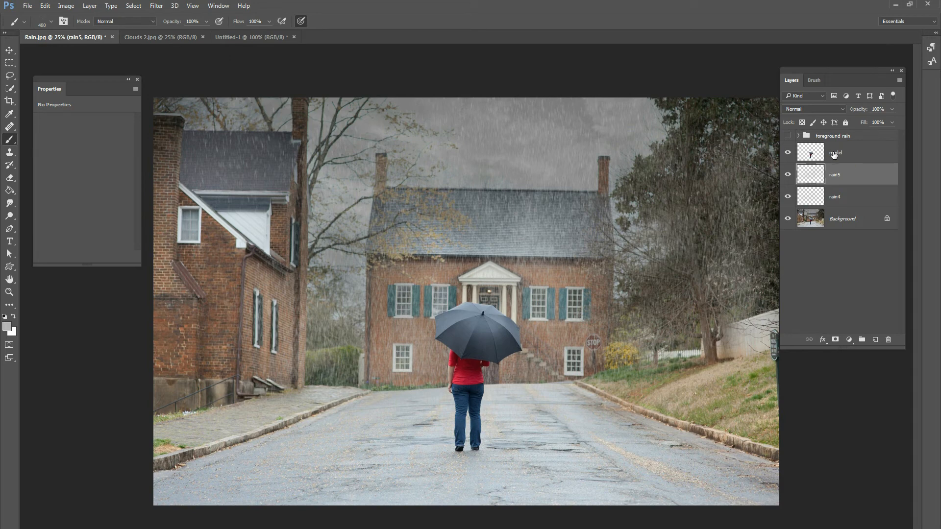
# Duplicate rain5 and merge the copy into it, and make the foreground rain group visible.
pyautogui.hotkey('ctrl', 'j')
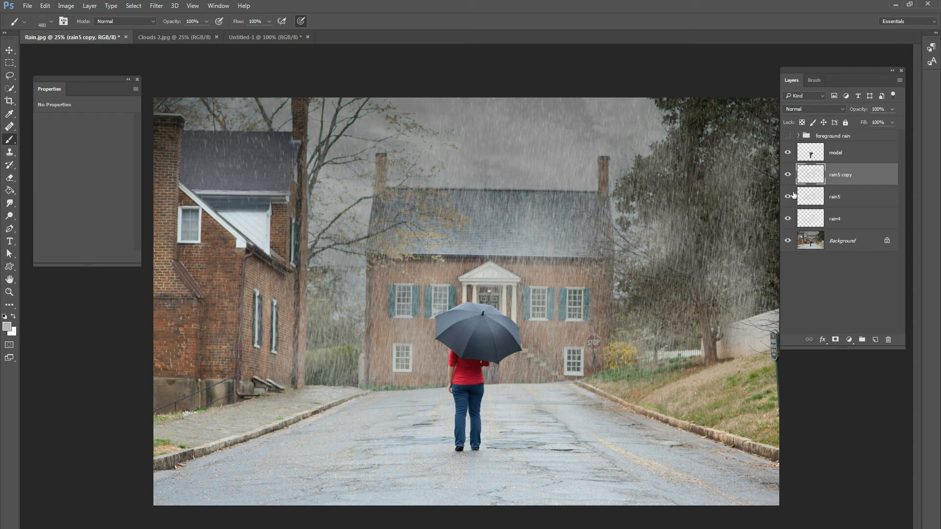
pyautogui.hotkey('ctrl', 'e')
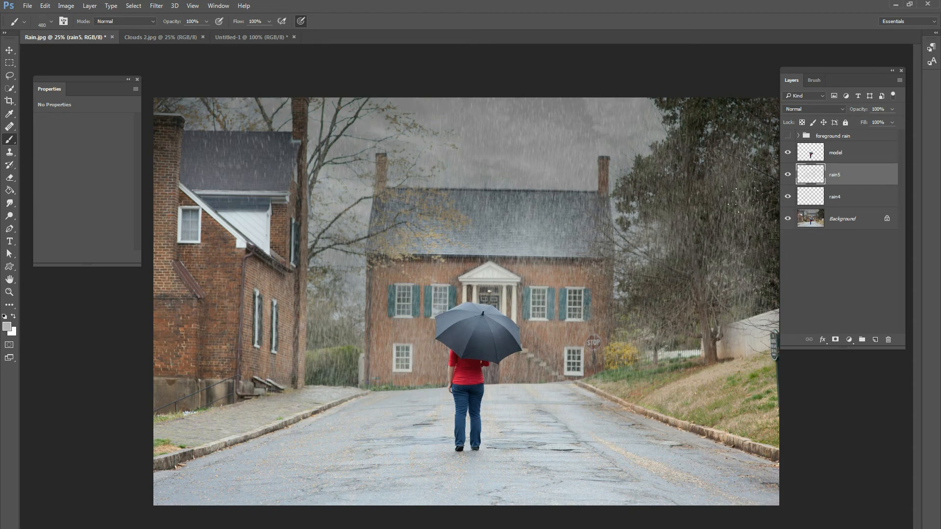
pyautogui.click(787, 137)
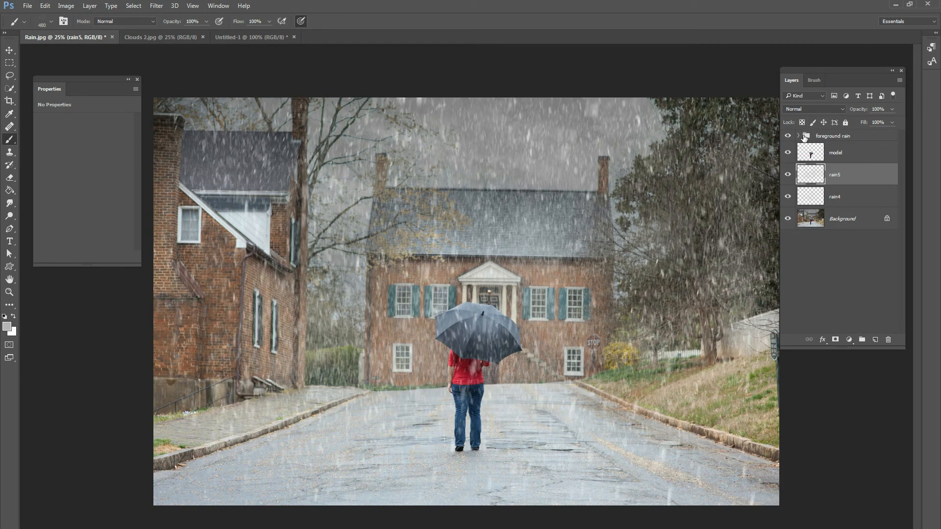
# Group the rain4 and rain5 layers and name the group background rain.
pyautogui.click(839, 191)
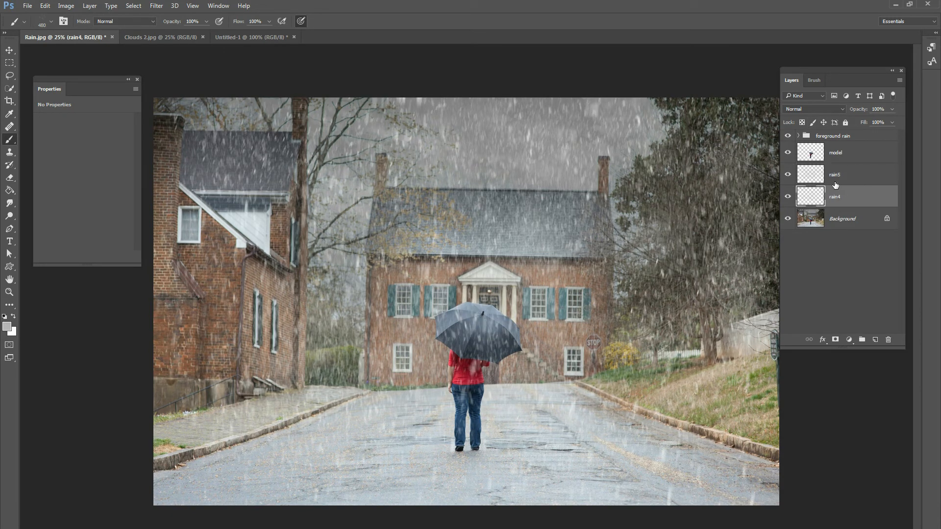
pyautogui.keyDown('shift'); pyautogui.click(837, 179); pyautogui.keyUp('shift')
pyautogui.hotkey('ctrl', 'g')
pyautogui.doubleClick(831, 169)
pyautogui.write('background rai')
pyautogui.press('Return')
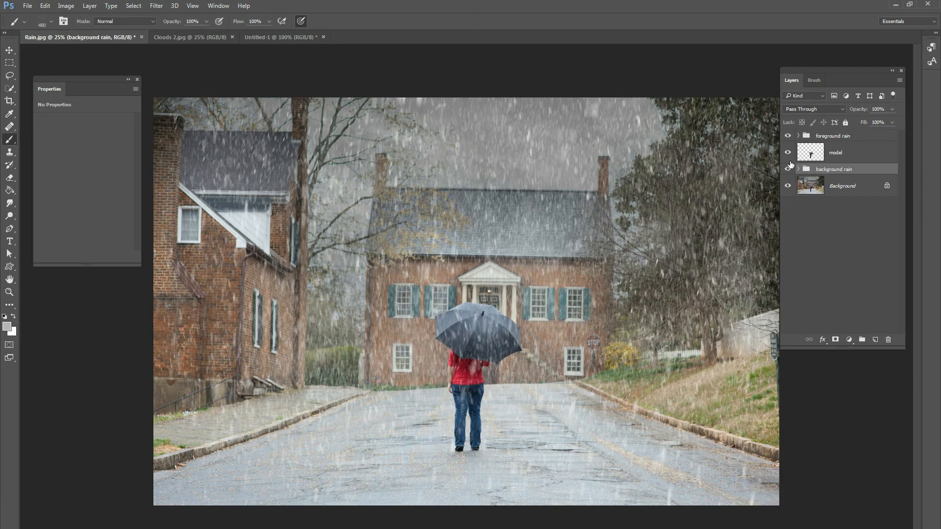
# Group foreground rain, model and background rain together, and toggle the new group's visibility to compare the image with and without the effect.
pyautogui.keyDown('shift'); pyautogui.click(838, 137); pyautogui.keyUp('shift')
pyautogui.hotkey('ctrl', 'g')
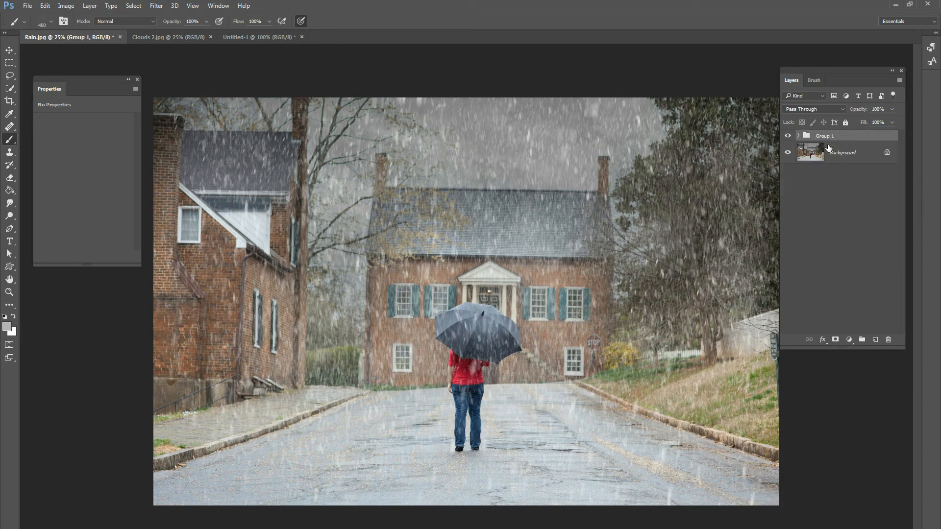
pyautogui.click(790, 136)
pyautogui.click(791, 137)
pyautogui.click(789, 136)
pyautogui.click(788, 136)
# Add a new layer at the top of Group 1 and prepare the raindrop brush at 1102 px with a lighter grey foreground color.
pyautogui.click(798, 136)
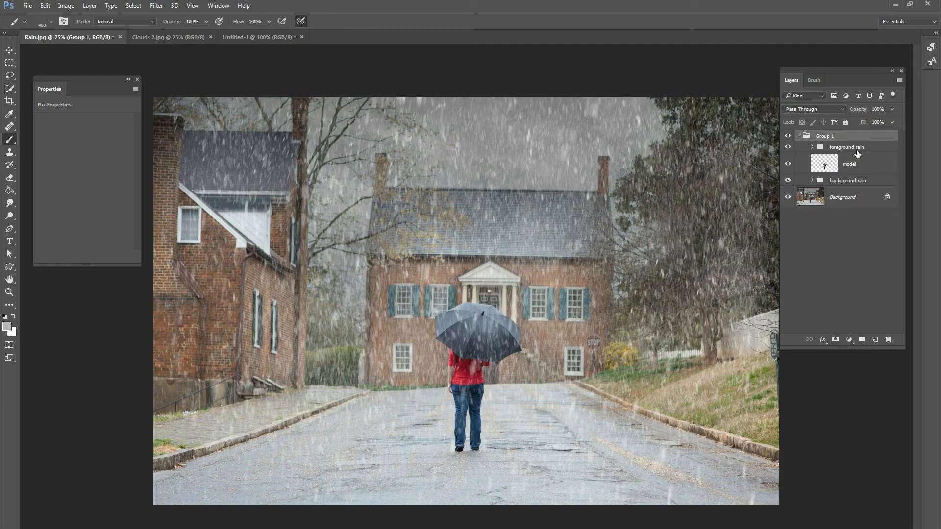
pyautogui.click(875, 340)
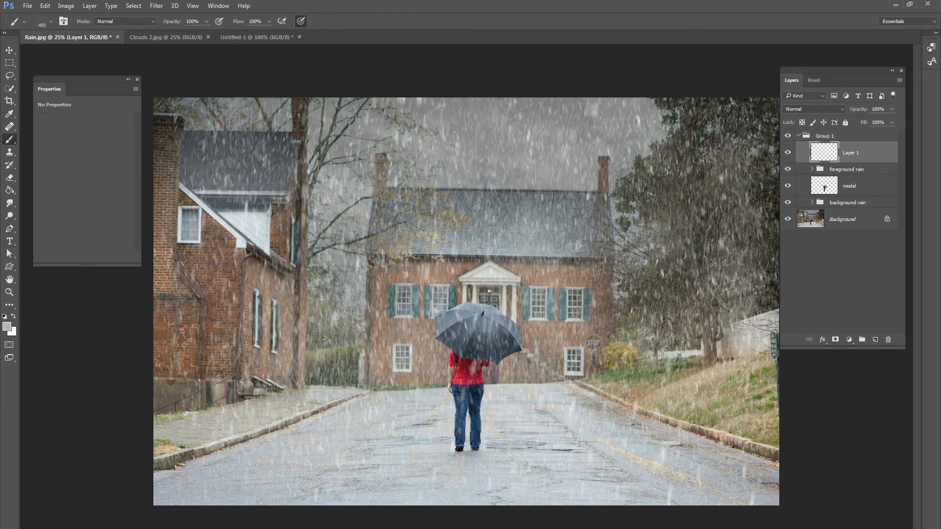
pyautogui.rightClick(528, 294)
pyautogui.moveTo(572, 308); pyautogui.dragTo(573, 308)
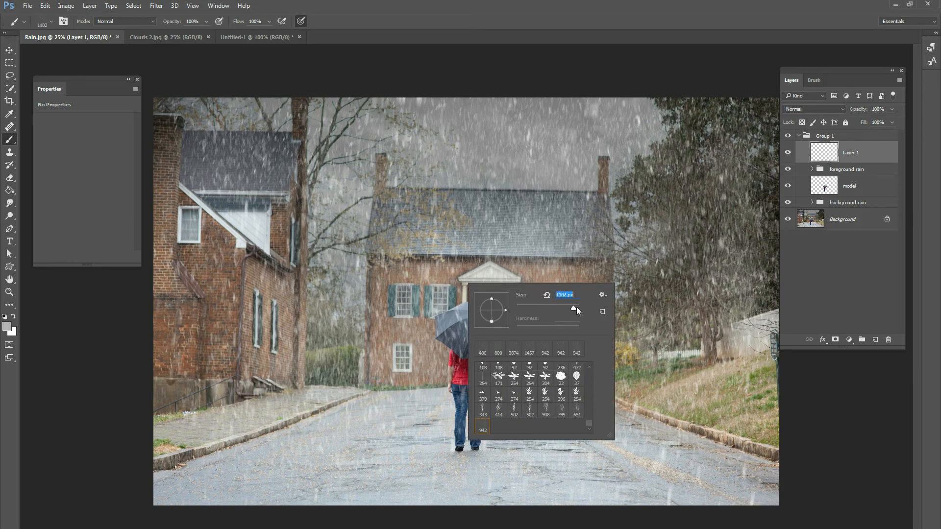
pyautogui.moveTo(572, 307); pyautogui.dragTo(573, 309)
pyautogui.click(6, 328)
pyautogui.moveTo(60, 206); pyautogui.dragTo(40, 203)
pyautogui.click(286, 184)
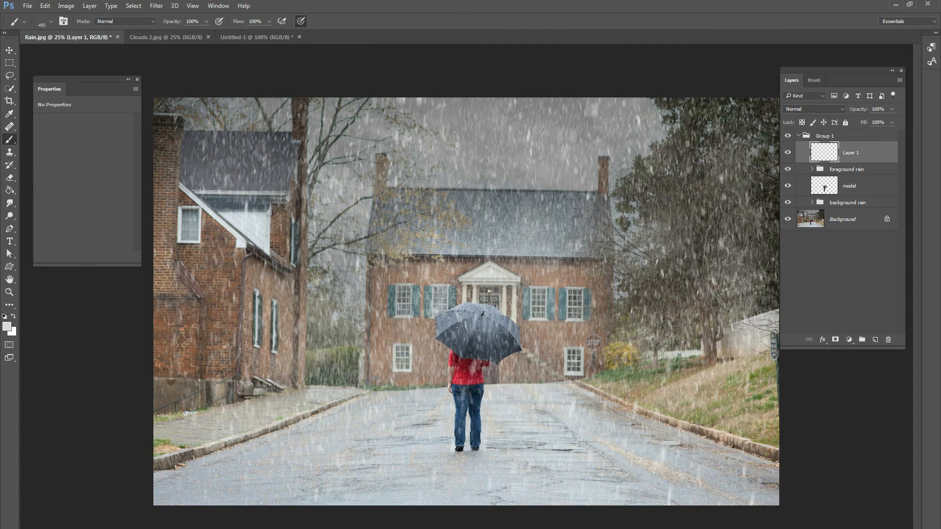
pyautogui.rightClick(456, 310)
pyautogui.moveTo(559, 312); pyautogui.dragTo(564, 312)
pyautogui.click(436, 308)
# Collapse Group 1 and compare the photo with and without the rain.
pyautogui.click(798, 136)
pyautogui.click(787, 136)
pyautogui.click(788, 136)
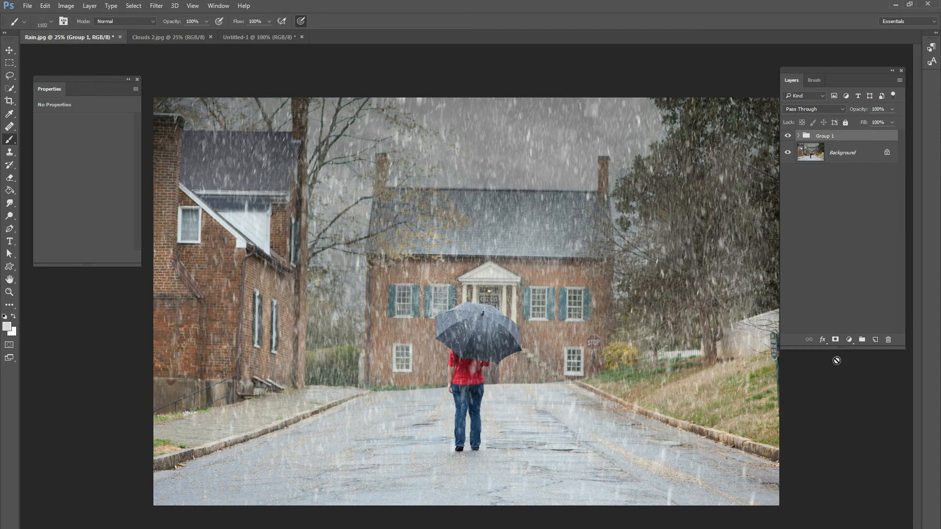
# Add a Curves adjustment layer above Group 1, lowering the shadows from input 67 to output 44 and holding the highlights near 209.
pyautogui.click(849, 339)
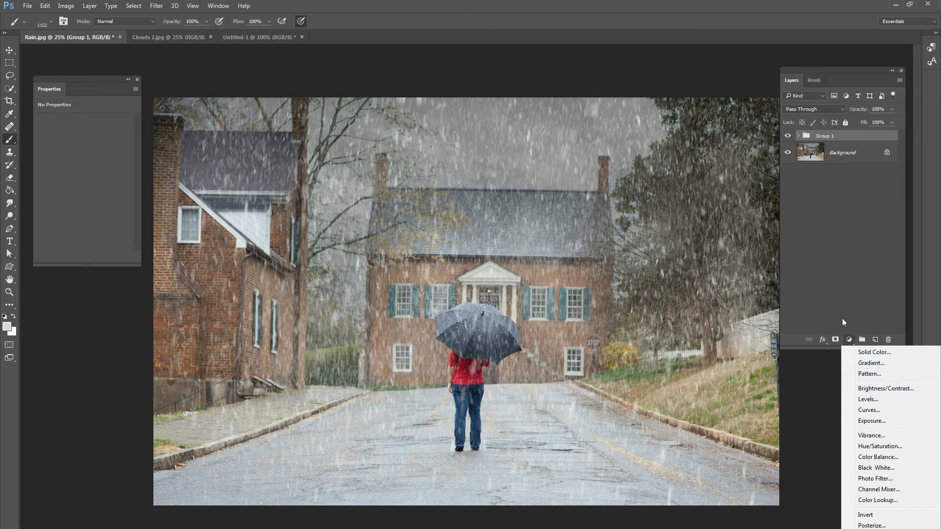
pyautogui.click(875, 410)
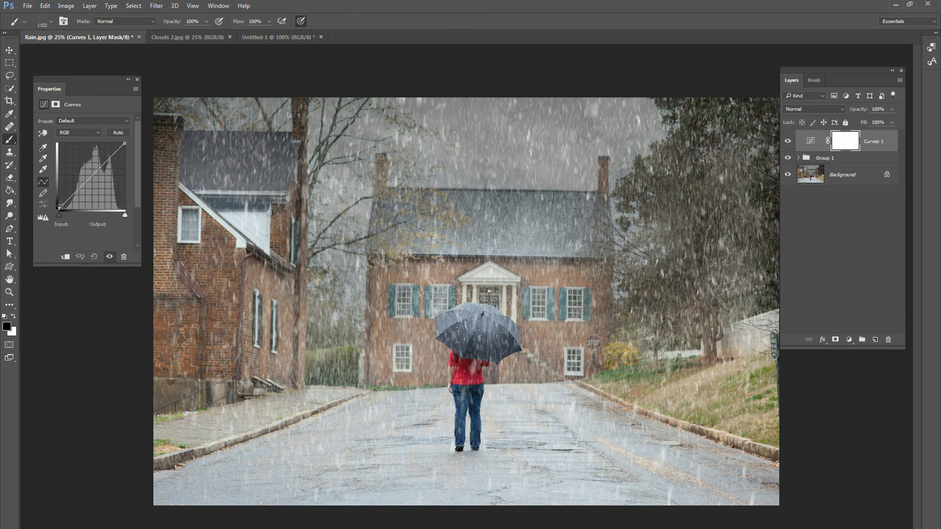
pyautogui.moveTo(69, 198); pyautogui.dragTo(75, 199)
pyautogui.moveTo(113, 158); pyautogui.dragTo(113, 156)
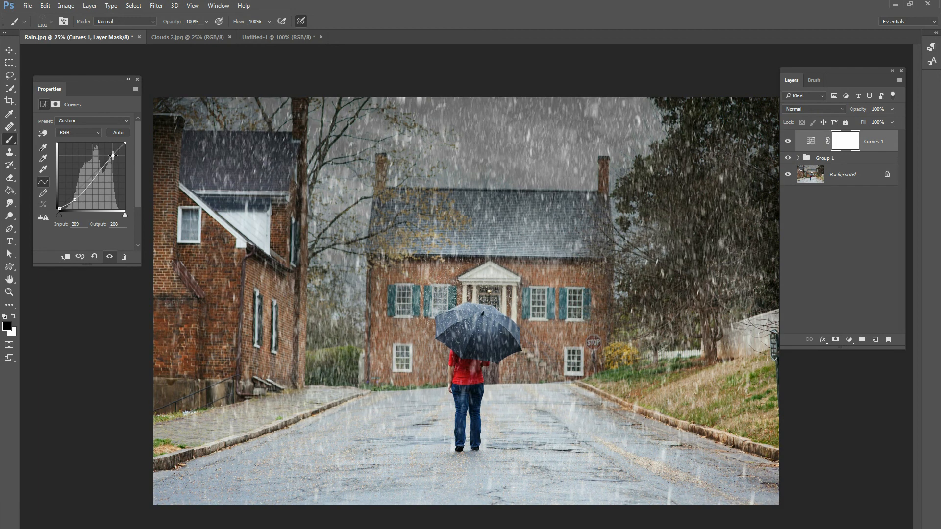
pyautogui.moveTo(74, 200); pyautogui.dragTo(76, 199)
# Add a Gradient Map adjustment layer above Curves 1 using the dark navy-to-teal gradient preset.
pyautogui.click(849, 339)
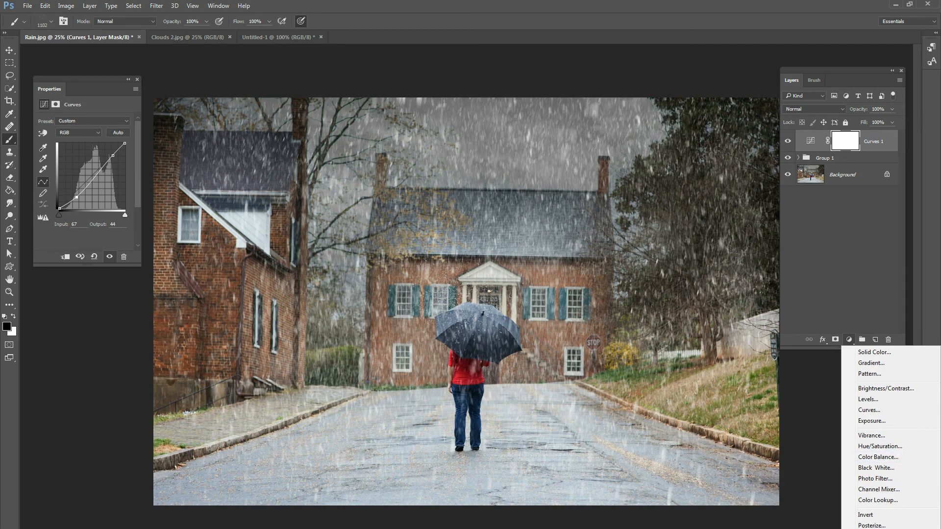
pyautogui.click(868, 141)
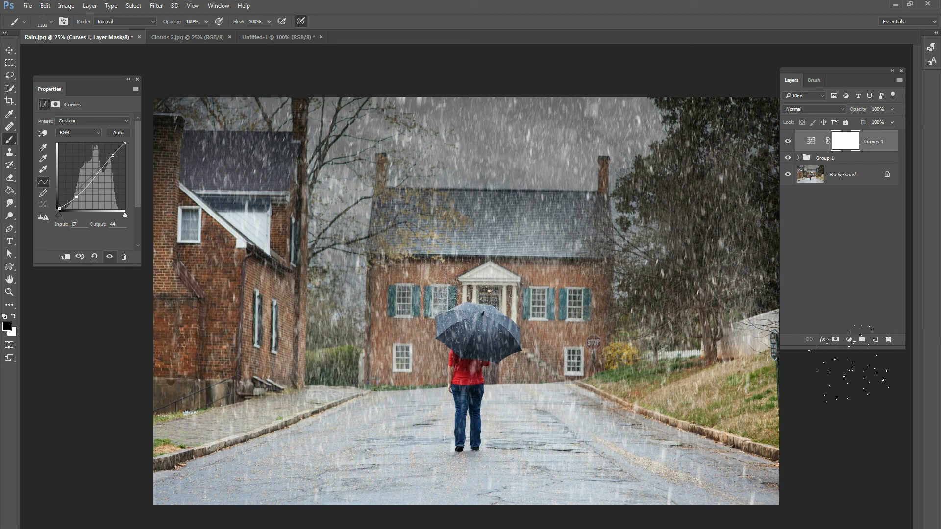
pyautogui.click(849, 339)
pyautogui.click(865, 524)
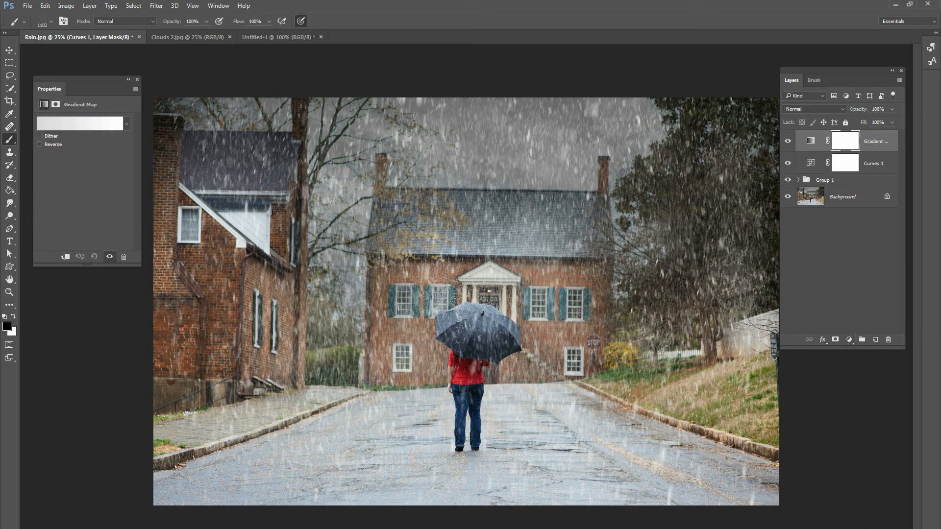
pyautogui.click(126, 123)
pyautogui.moveTo(128, 155); pyautogui.dragTo(128, 175)
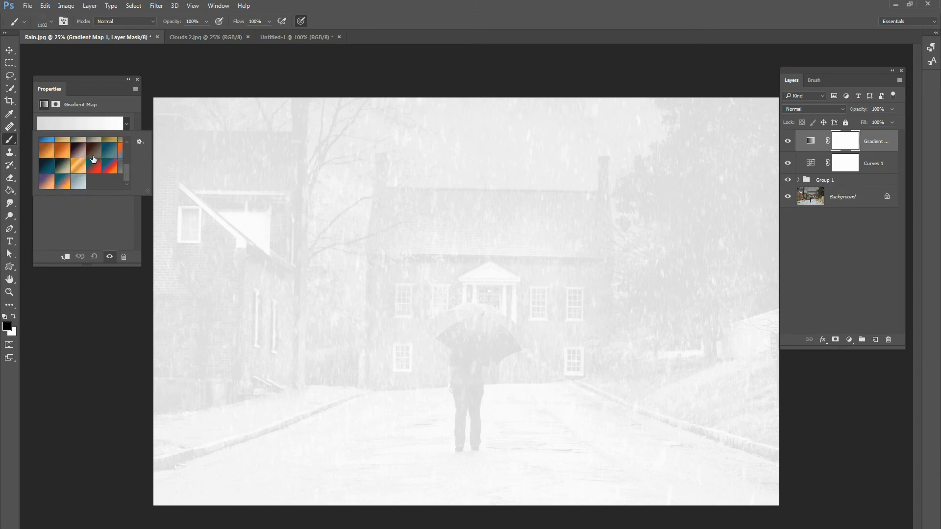
pyautogui.click(49, 167)
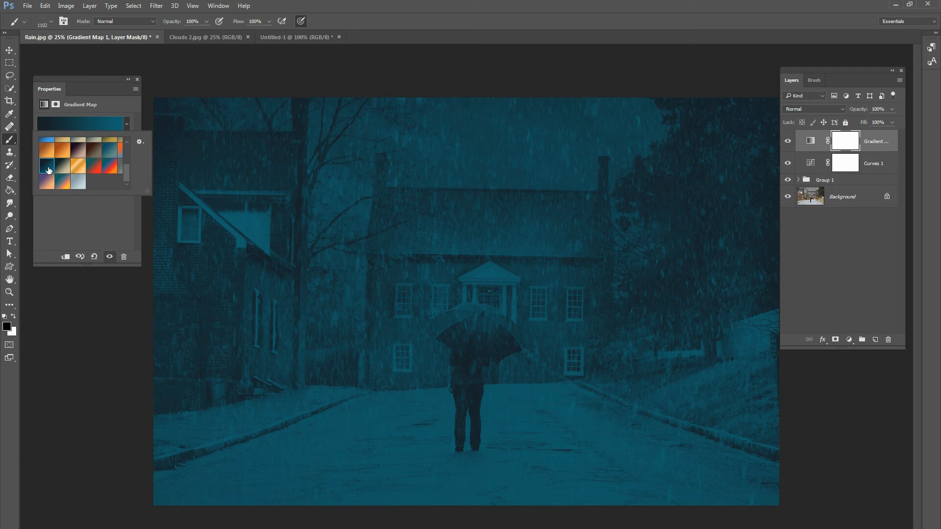
pyautogui.press('Return')
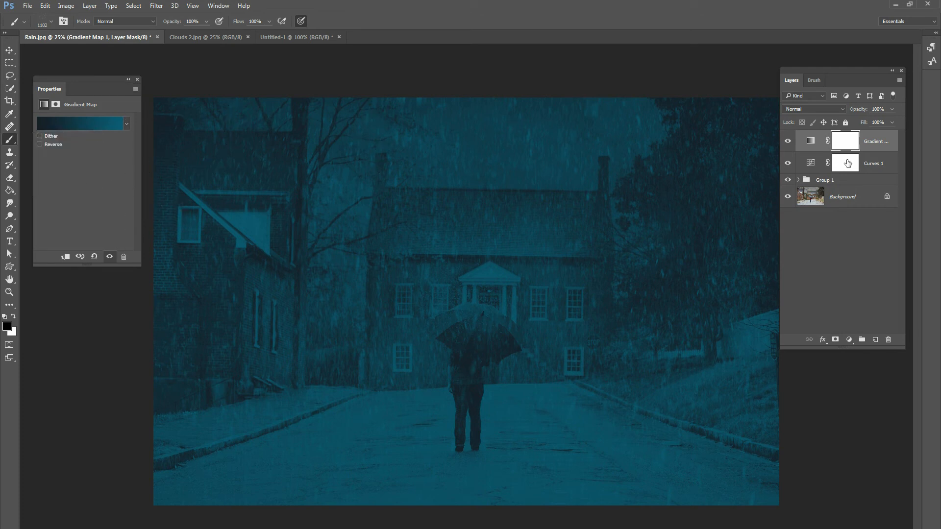
# Blend the Gradient Map layer in Overlay mode at 39% opacity and toggle its visibility to check the color tint.
pyautogui.click(803, 110)
pyautogui.click(799, 205)
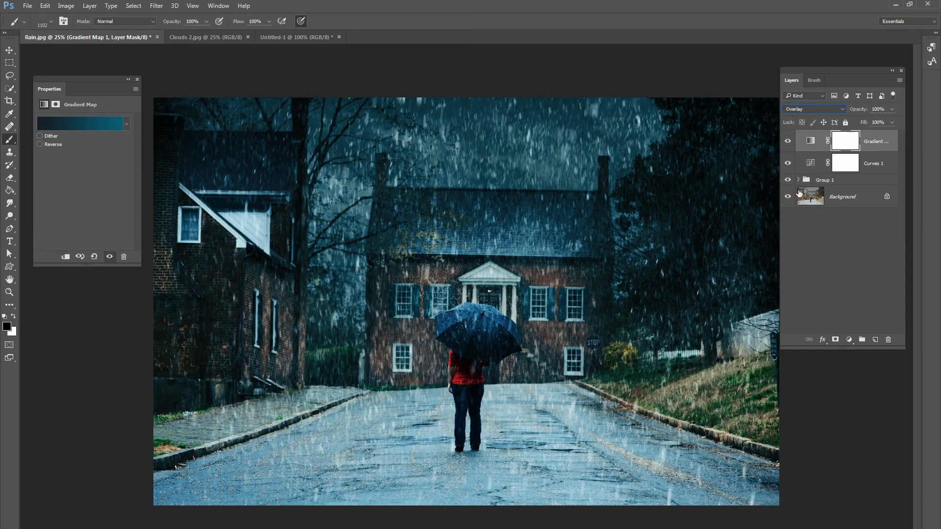
pyautogui.click(892, 110)
pyautogui.moveTo(848, 125); pyautogui.dragTo(860, 123)
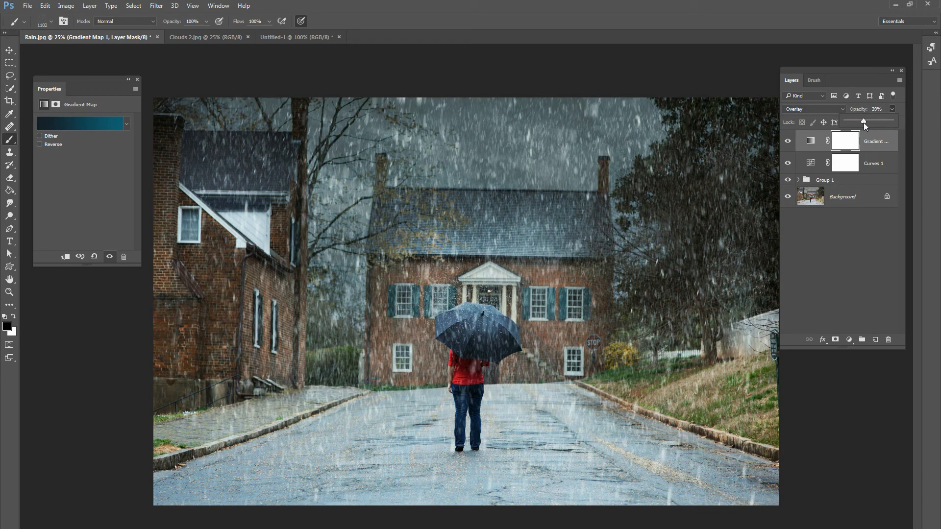
pyautogui.click(787, 142)
pyautogui.click(788, 143)
pyautogui.click(790, 144)
# Add a Levels adjustment layer directly above Curves 1 and lower its white output level to 110.
pyautogui.click(872, 167)
pyautogui.click(9, 50)
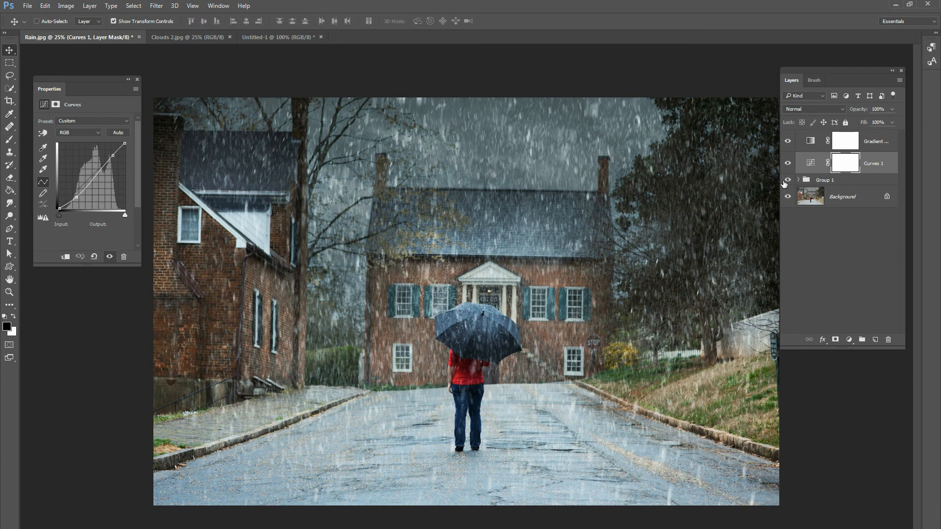
pyautogui.click(864, 149)
pyautogui.click(865, 169)
pyautogui.click(848, 340)
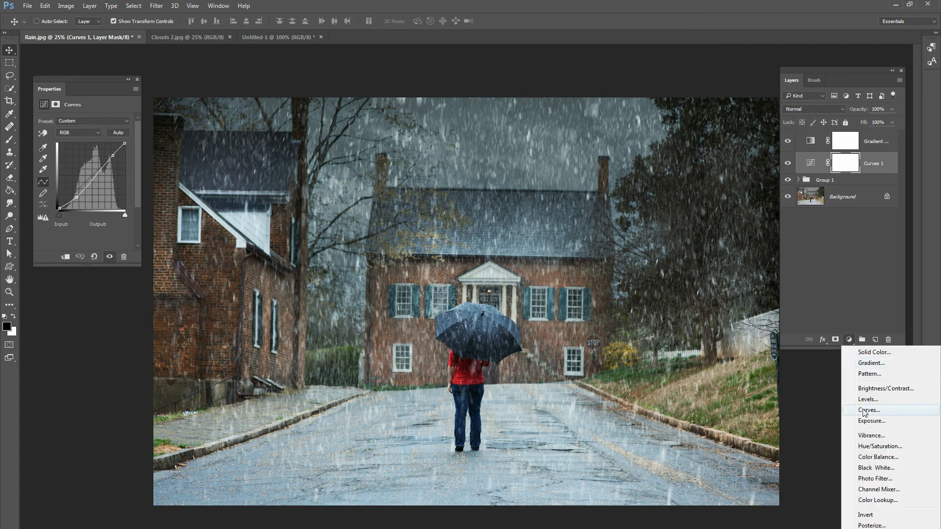
pyautogui.click(870, 400)
pyautogui.moveTo(125, 216); pyautogui.dragTo(84, 212)
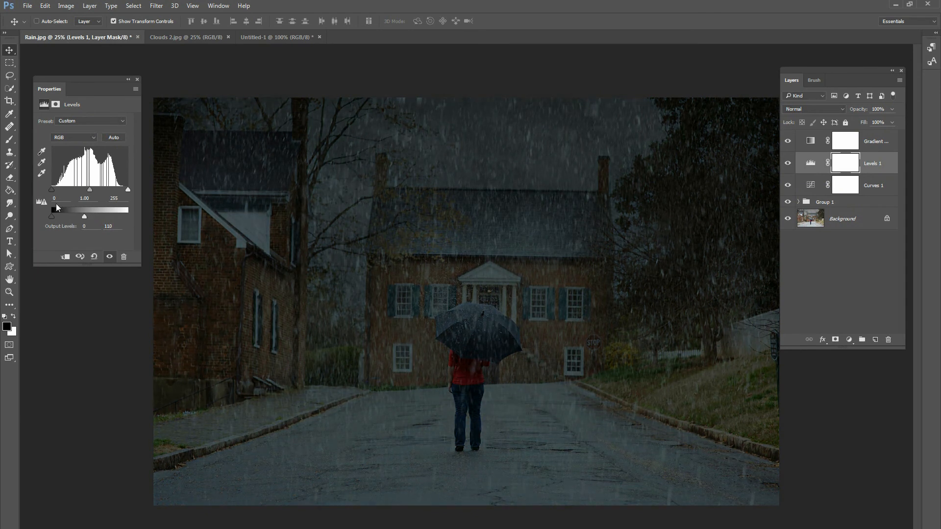
# Draw a non-reversed black-to-transparent radial gradient on the Levels mask from above the umbrella out to the photo's edge, creating a vignette.
pyautogui.moveTo(9, 190); pyautogui.dragTo(33, 193)
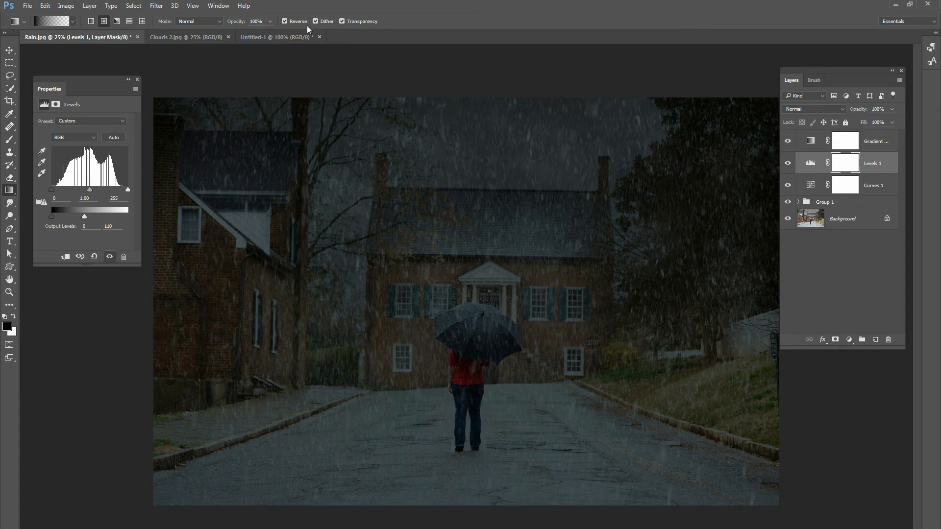
pyautogui.click(285, 21)
pyautogui.click(788, 163)
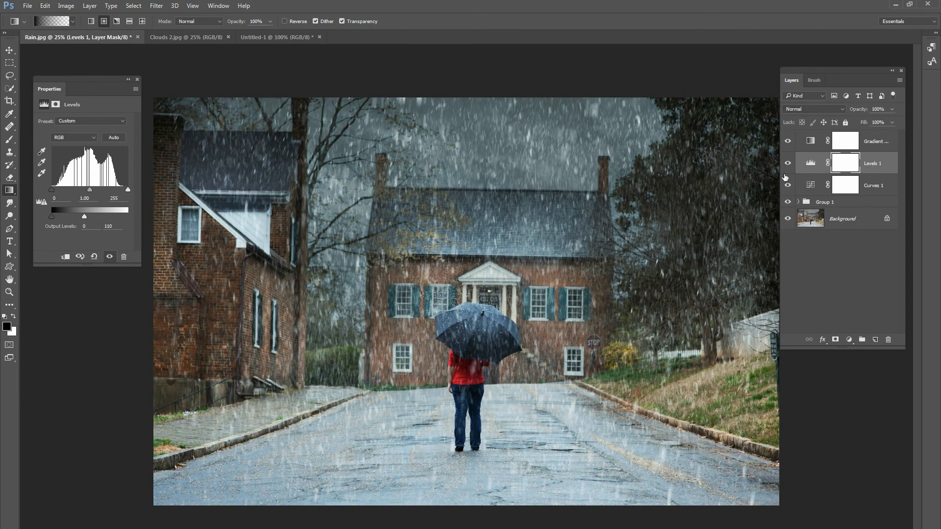
pyautogui.moveTo(483, 289); pyautogui.dragTo(798, 287)
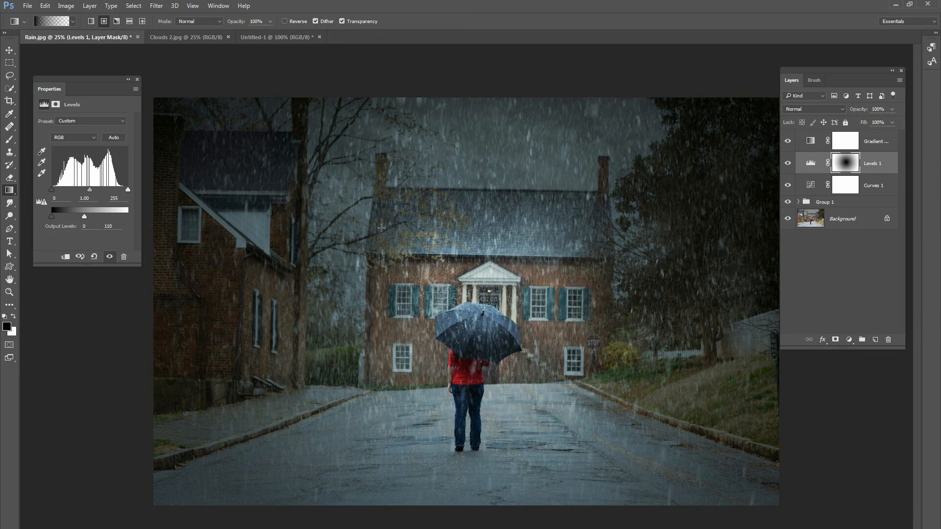
# Paint across the scene on the Levels 1 mask with a soft round 1811 px brush at 8% flow to soften the vignette.
pyautogui.click(9, 139)
pyautogui.rightClick(342, 201)
pyautogui.moveTo(460, 337); pyautogui.dragTo(462, 288)
pyautogui.click(418, 284)
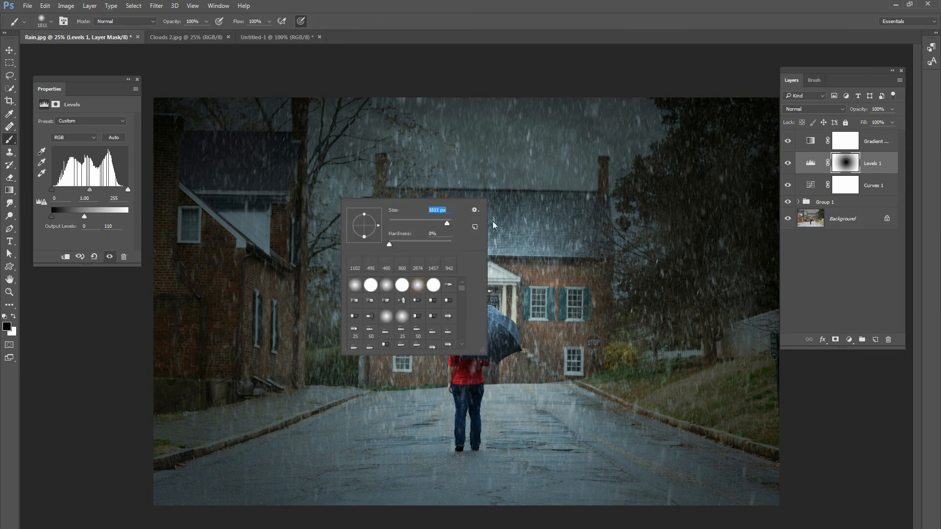
pyautogui.click(846, 170)
pyautogui.click(269, 21)
pyautogui.moveTo(321, 343)
pyautogui.mouseDown()
pyautogui.moveTo(280, 342)
pyautogui.moveTo(239, 362)
pyautogui.moveTo(482, 411)
pyautogui.moveTo(556, 389)
pyautogui.moveTo(661, 378)
pyautogui.moveTo(674, 349)
pyautogui.moveTo(546, 242)
pyautogui.moveTo(462, 257)
pyautogui.moveTo(288, 168)
pyautogui.moveTo(483, 165)
pyautogui.moveTo(637, 200)
pyautogui.moveTo(700, 361)
pyautogui.moveTo(493, 415)
pyautogui.moveTo(346, 395)
pyautogui.moveTo(225, 399)
pyautogui.moveTo(483, 427)
pyautogui.moveTo(605, 419)
pyautogui.moveTo(668, 290)
pyautogui.moveTo(682, 204)
pyautogui.moveTo(634, 169)
pyautogui.moveTo(315, 199)
pyautogui.moveTo(273, 315)
pyautogui.moveTo(430, 451)
pyautogui.moveTo(637, 419)
pyautogui.moveTo(672, 367)
pyautogui.moveTo(693, 210)
pyautogui.moveTo(329, 164)
pyautogui.moveTo(595, 192)
pyautogui.moveTo(666, 154)
pyautogui.moveTo(891, 265)
pyautogui.moveTo(713, 155)
pyautogui.mouseUp()
# Group the Gradient Map, Levels 1 and Curves 1 layers together with Group 1, and deselect the canvas selection.
pyautogui.moveTo(850, 204); pyautogui.dragTo(853, 185)
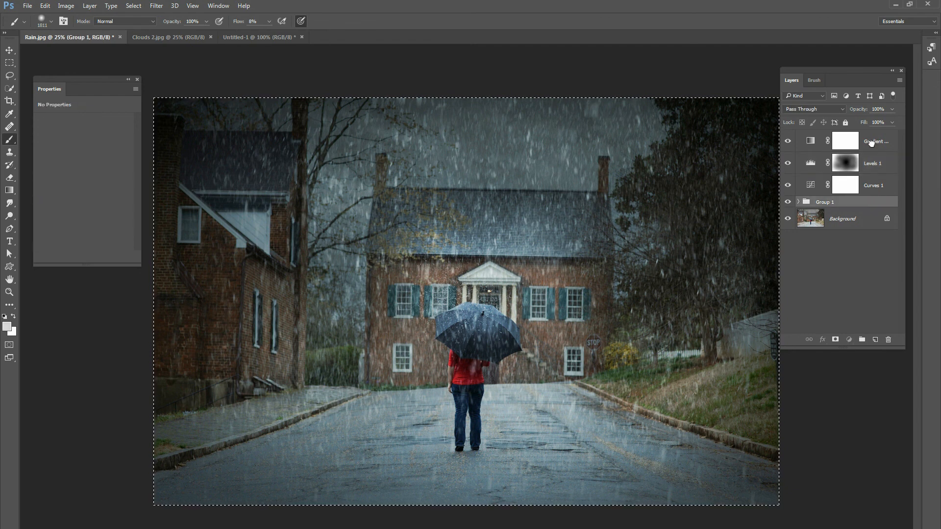
pyautogui.keyDown('ctrl'); pyautogui.click(873, 144); pyautogui.keyUp('ctrl')
pyautogui.keyDown('ctrl'); pyautogui.click(873, 165); pyautogui.keyUp('ctrl')
pyautogui.keyDown('ctrl'); pyautogui.click(873, 189); pyautogui.keyUp('ctrl')
pyautogui.hotkey('ctrl', 'g')
pyautogui.click(133, 5)
pyautogui.click(147, 24)
# Rename the new layer group as edits and toggle its visibility to compare the result with the background photo.
pyautogui.doubleClick(831, 141)
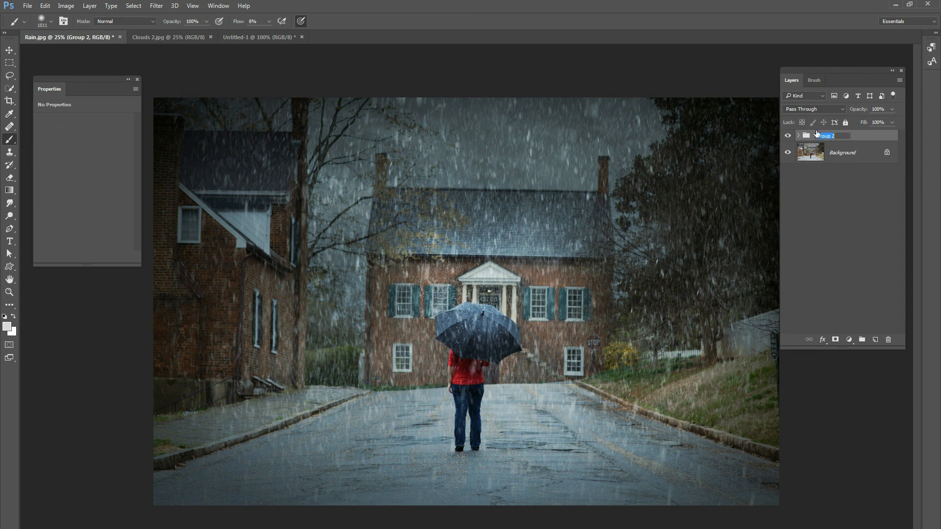
pyautogui.press('BackSpace')
pyautogui.write('edits')
pyautogui.press('Return')
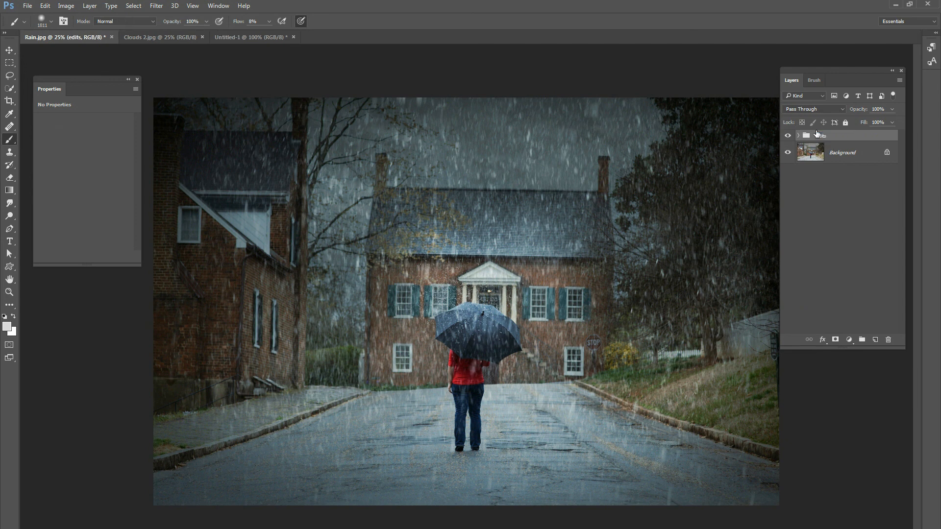
pyautogui.click(788, 136)
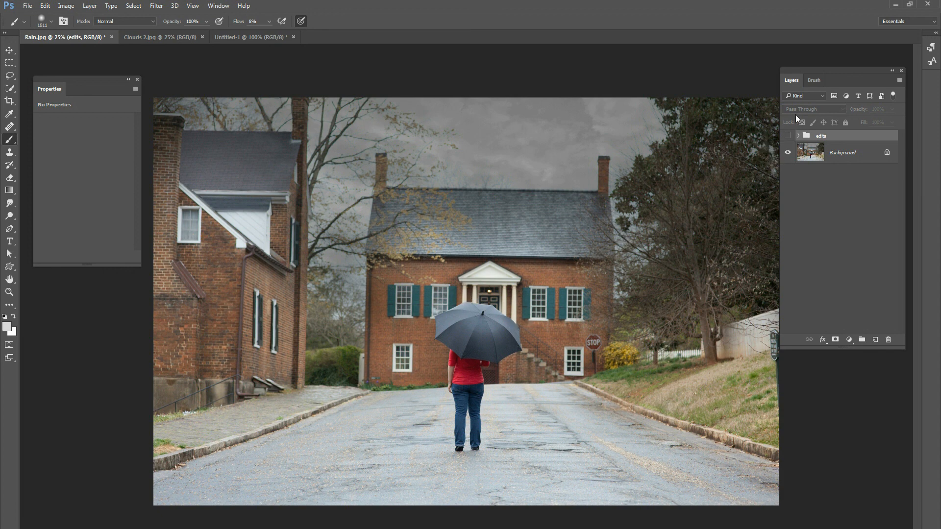
pyautogui.click(788, 135)
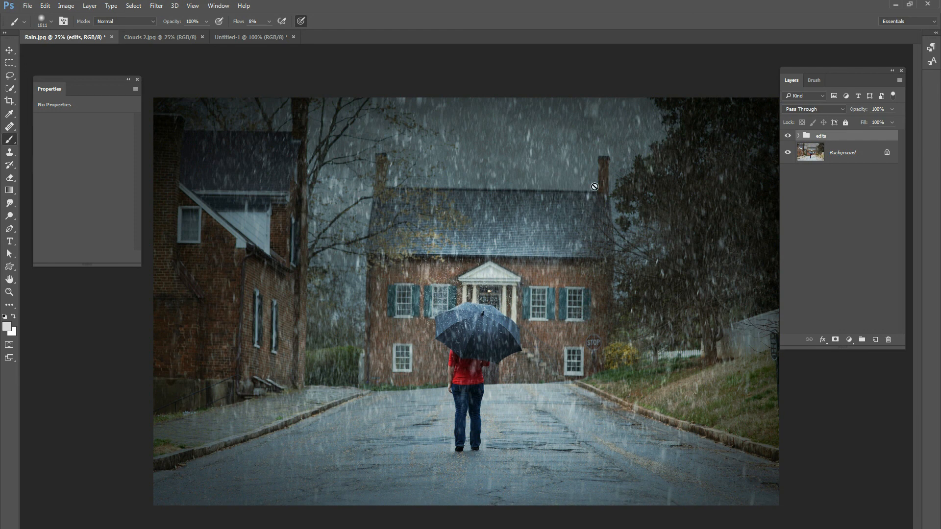